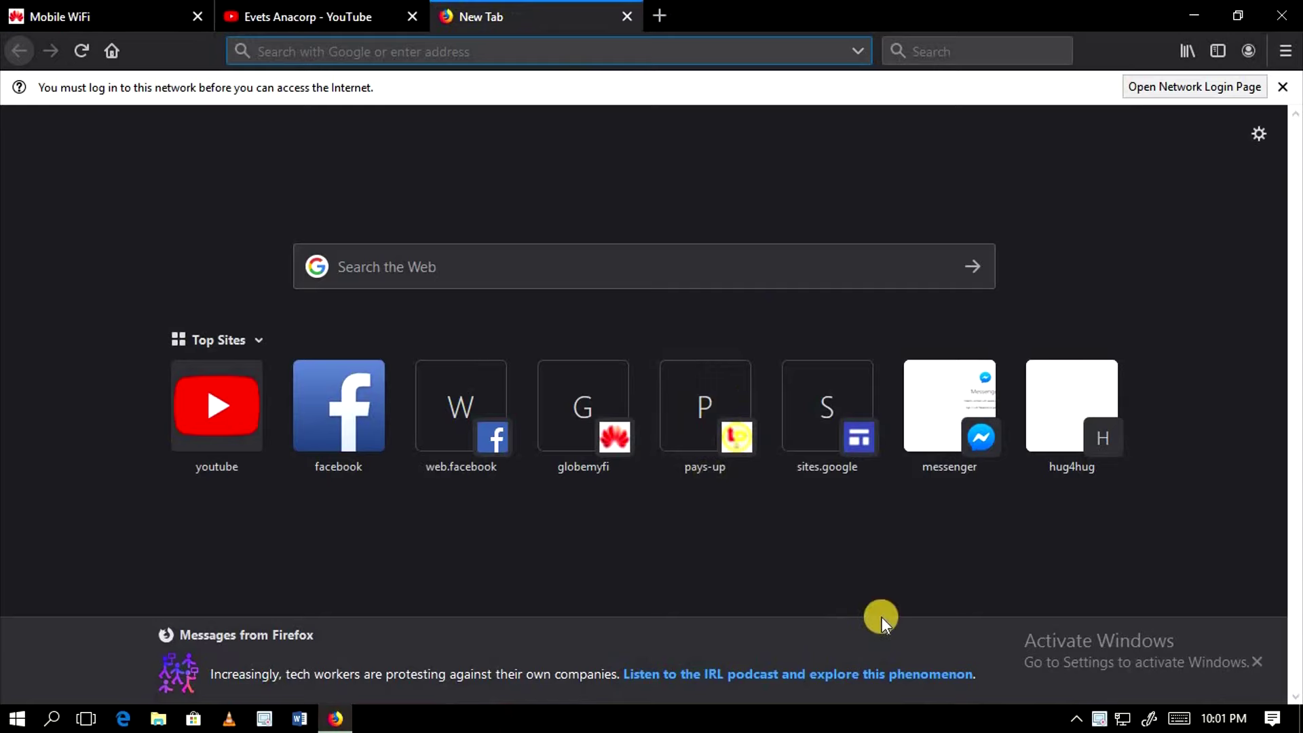
Step: Search Google Images for 'youtube banner' and save the 2560×1440 channel art template image
click(450, 272)
text(youtu)
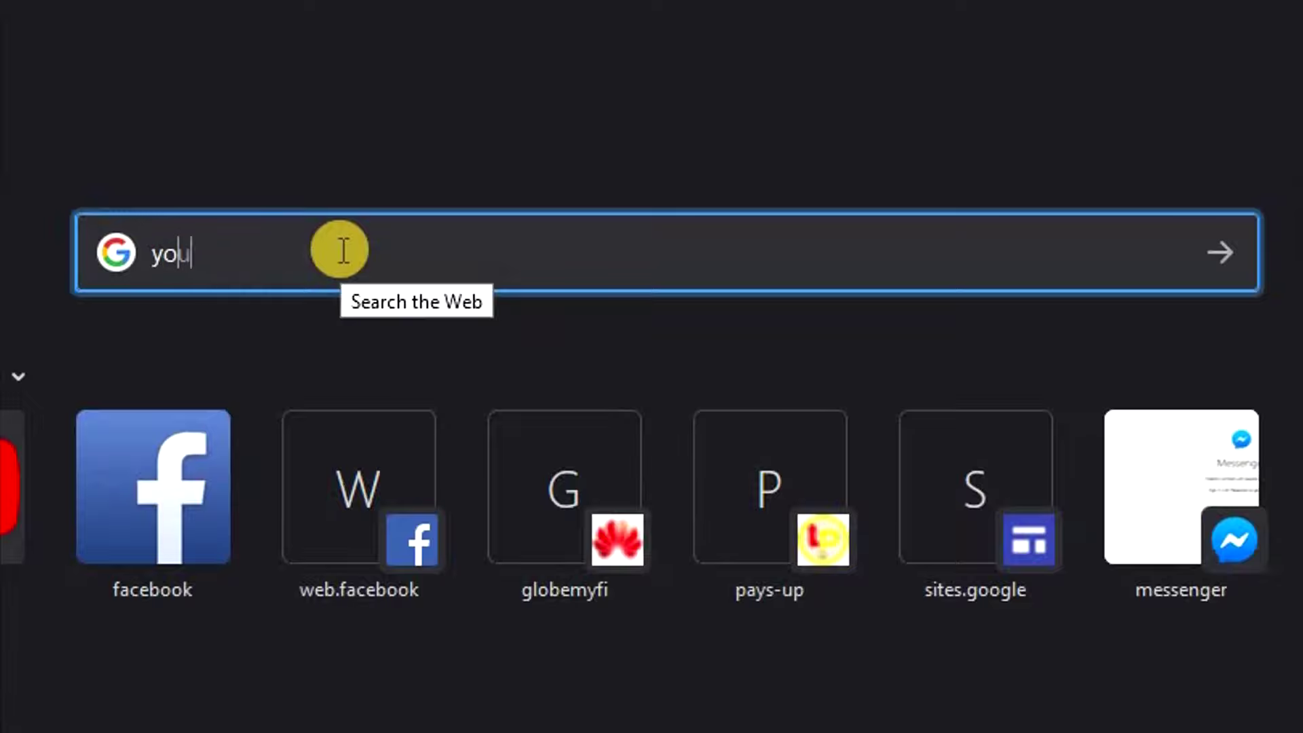
text(be b)
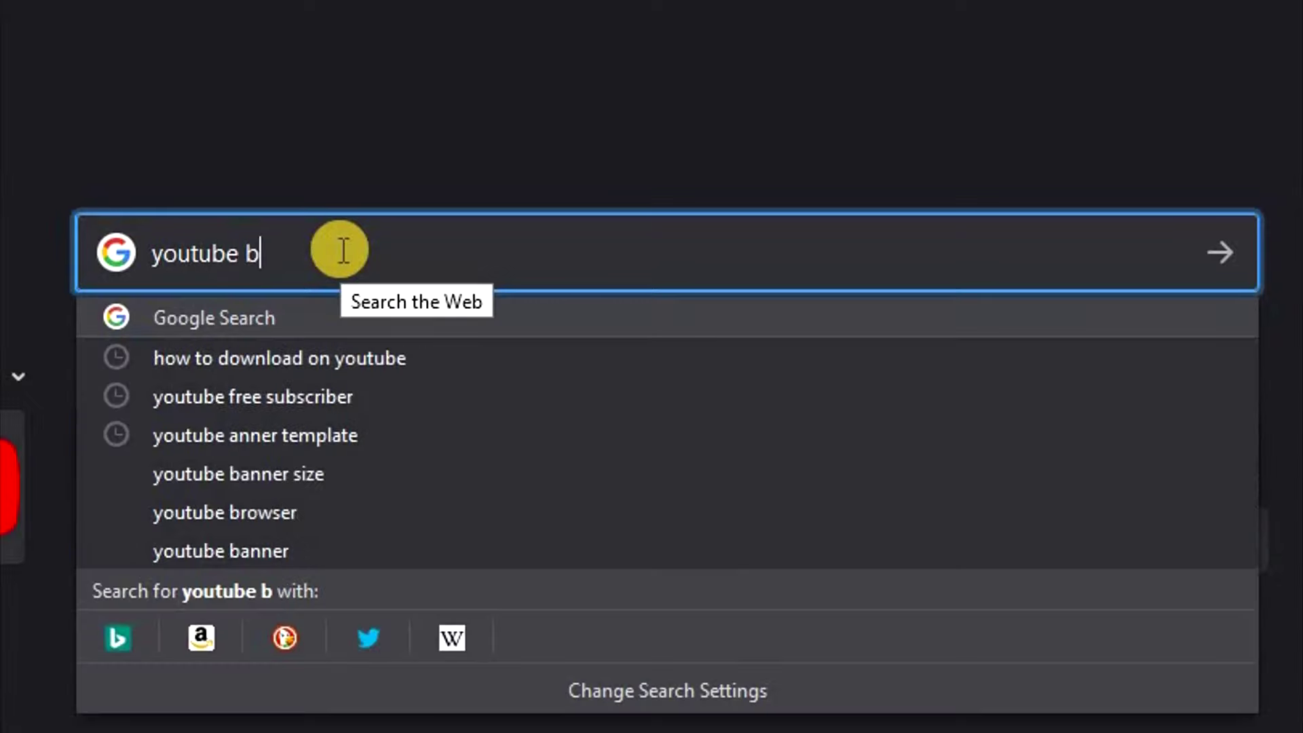
text(nner)
key(Return)
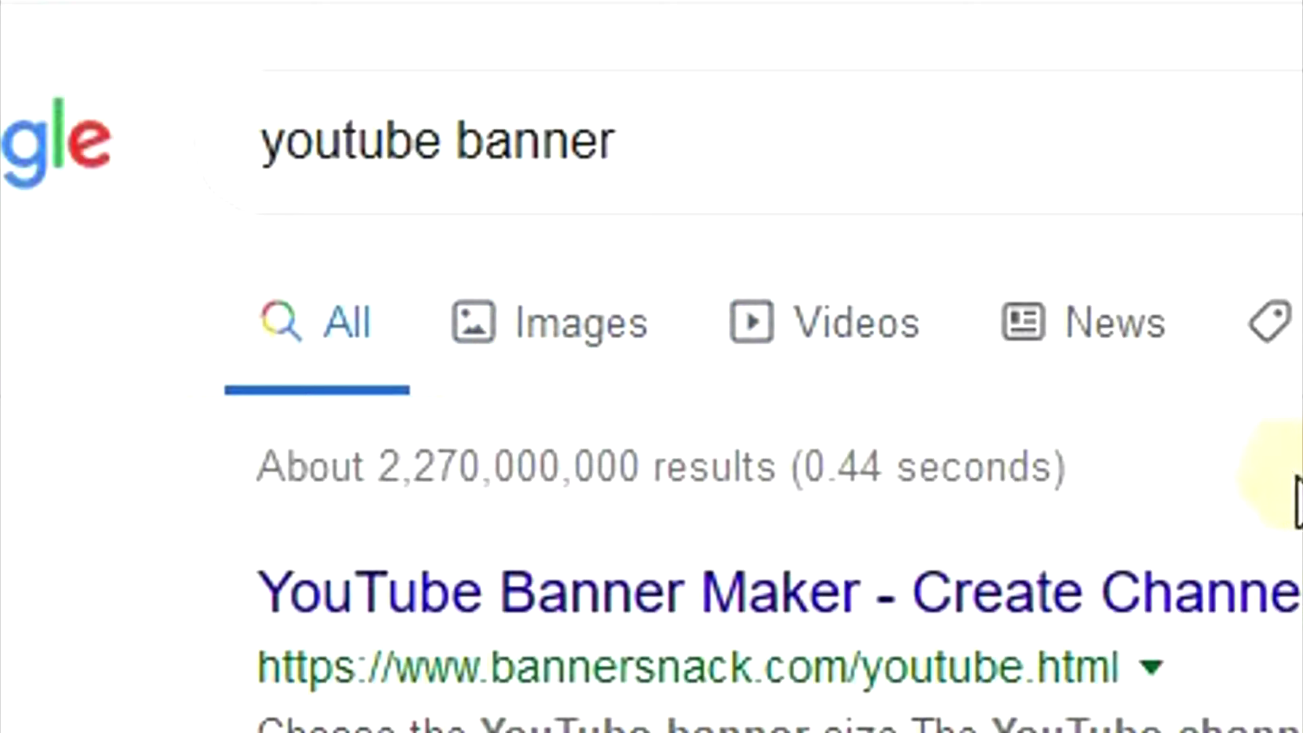
click(550, 322)
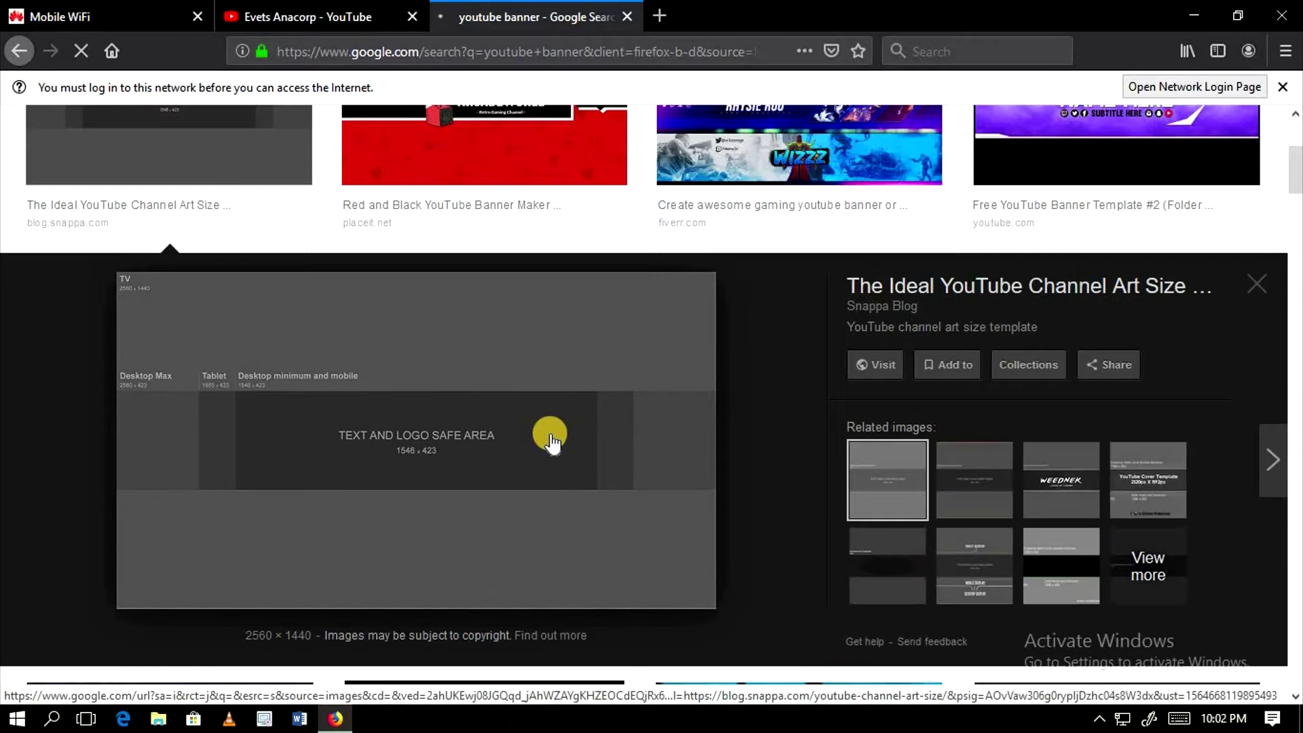
right_click(550, 441)
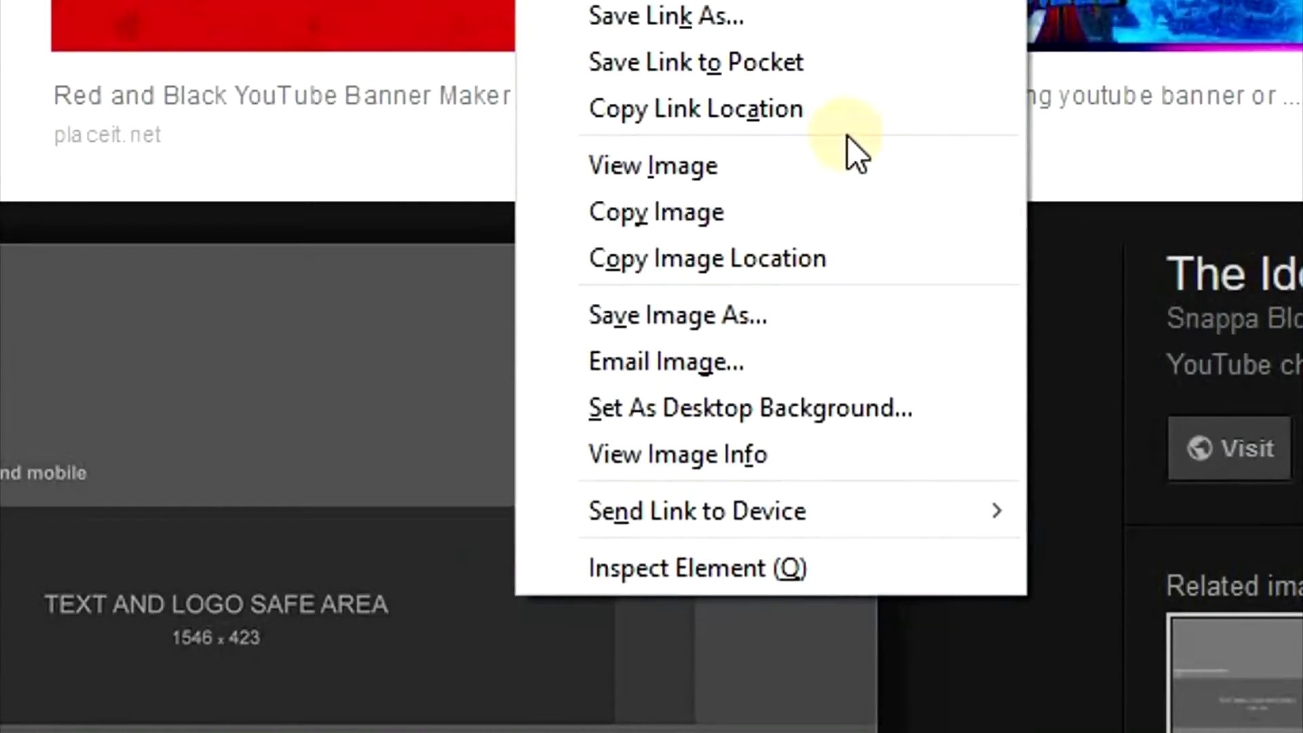
click(752, 323)
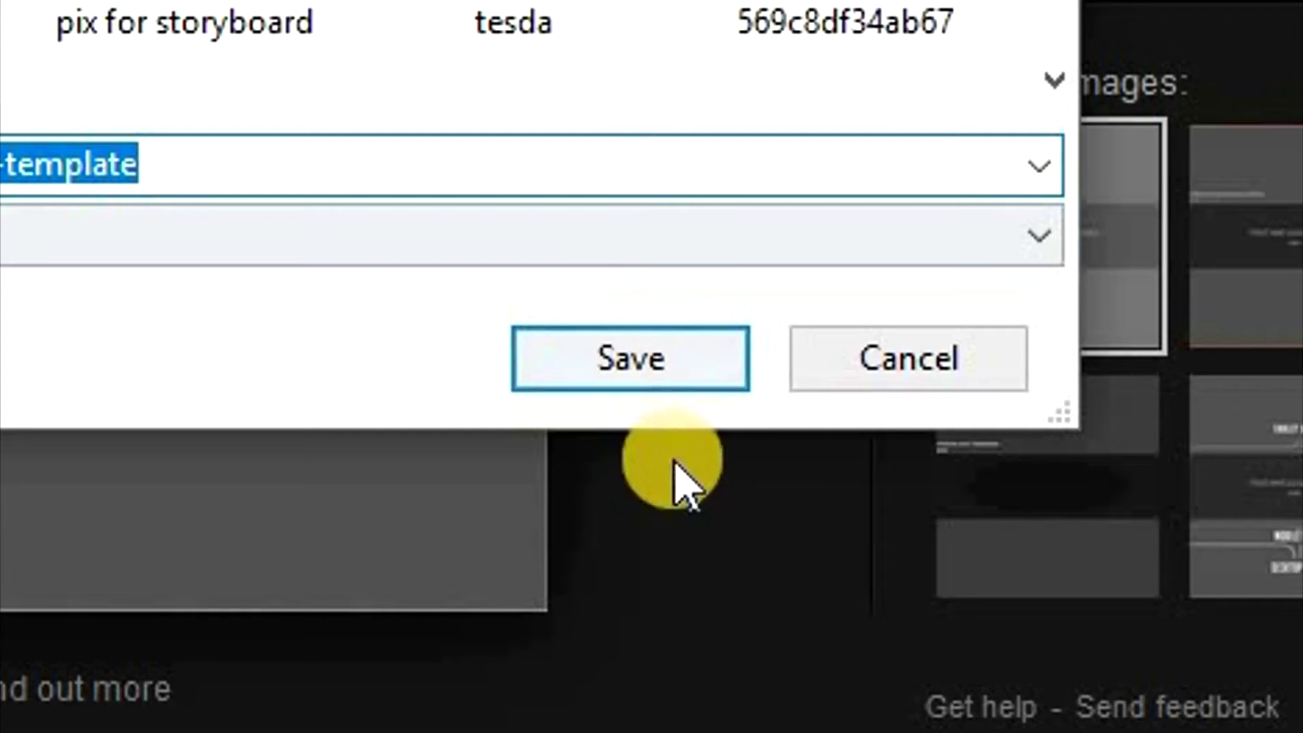
click(748, 524)
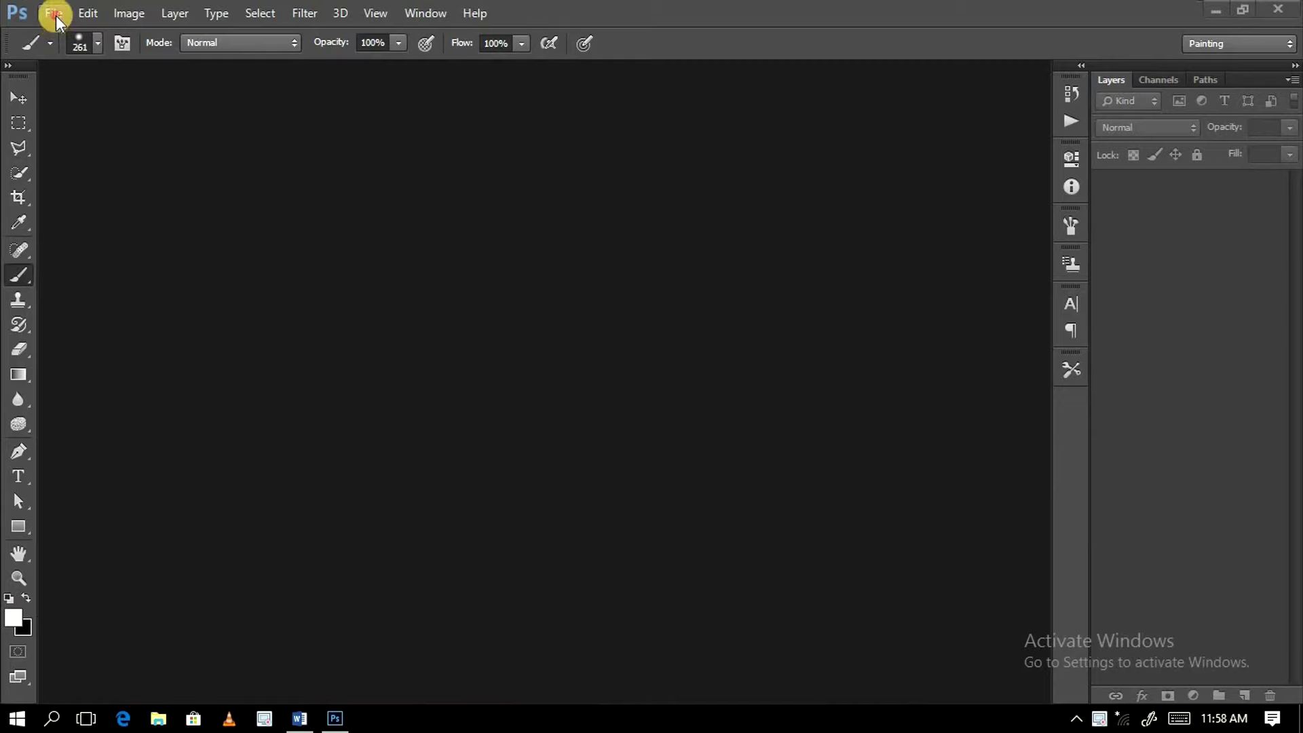
Step: Create a 2560 × 1440 px, 200 ppi document with a transparent background
click(54, 13)
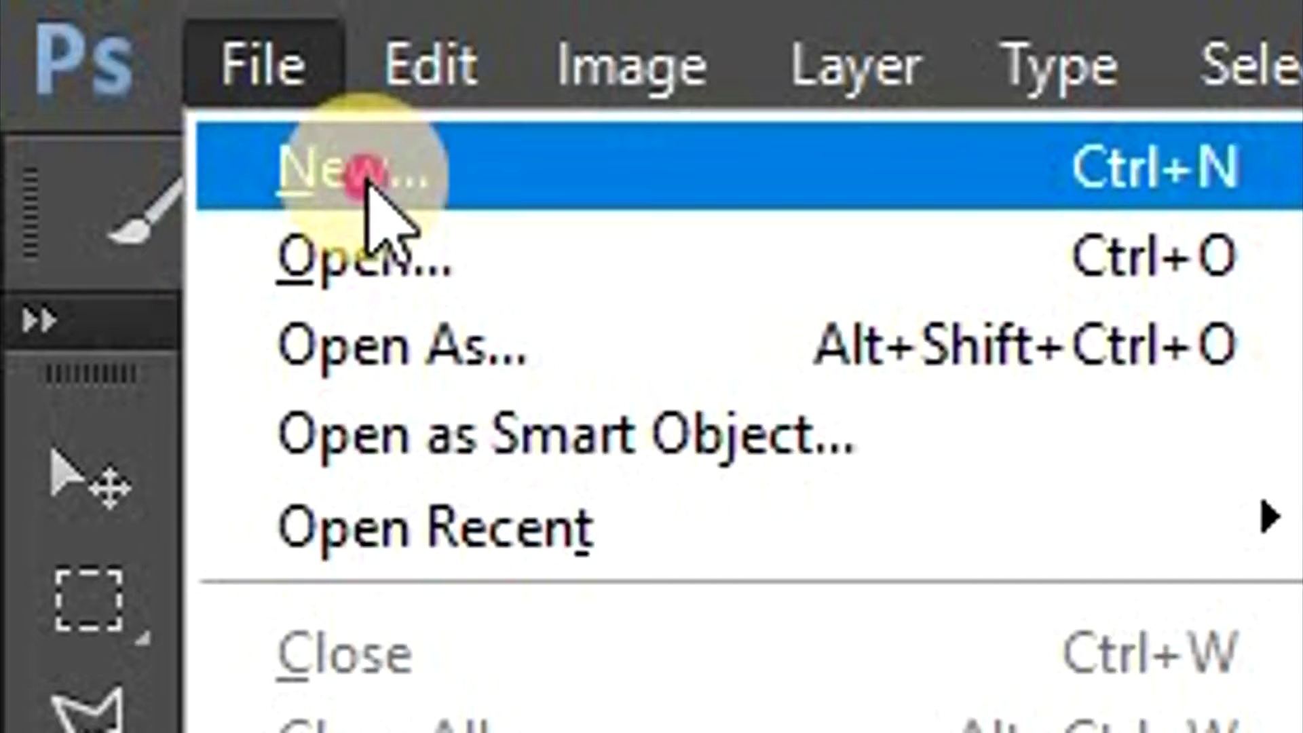
click(363, 176)
text(2560)
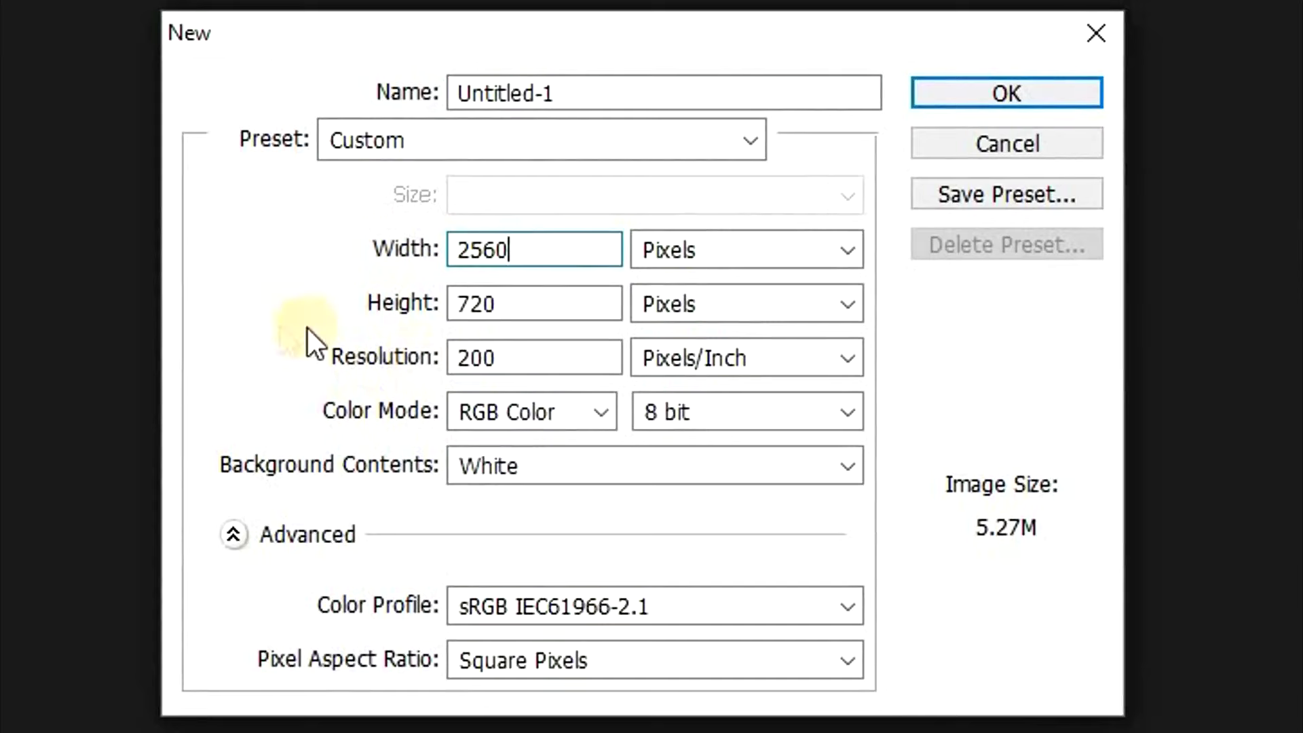
click(430, 302)
text(1440)
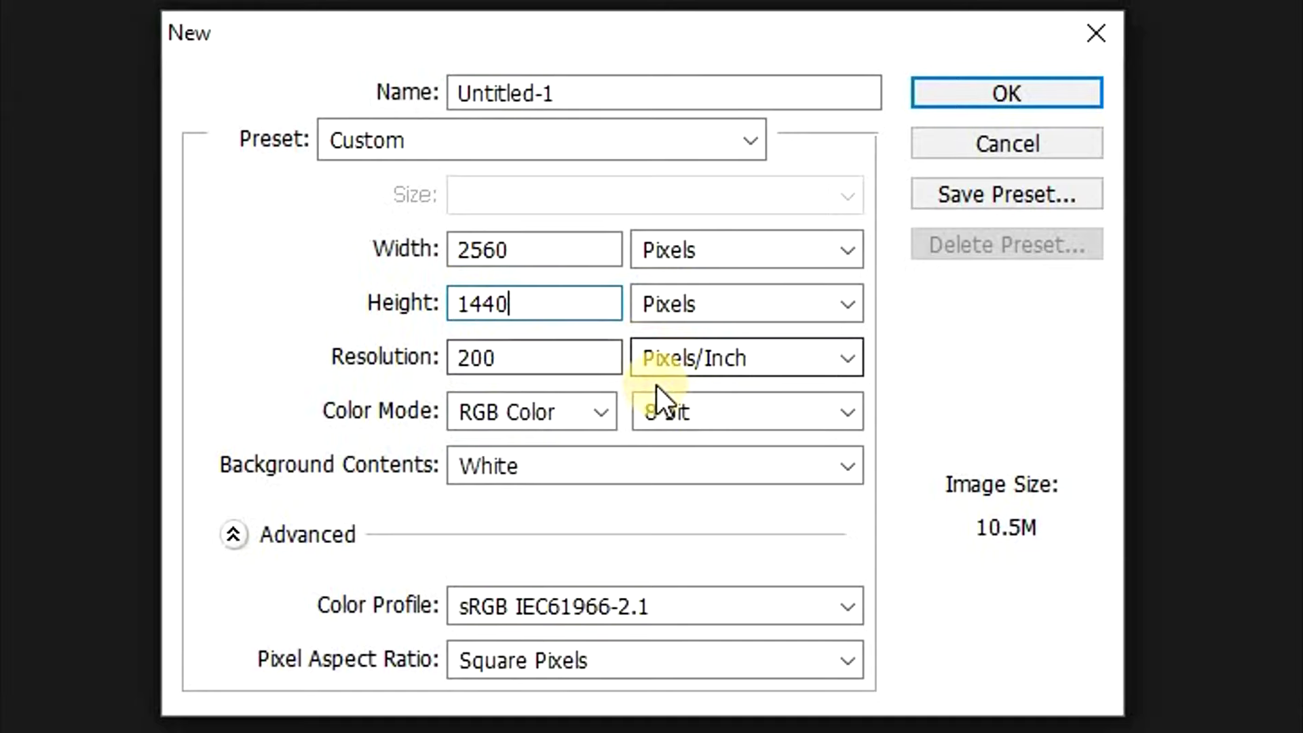
click(846, 467)
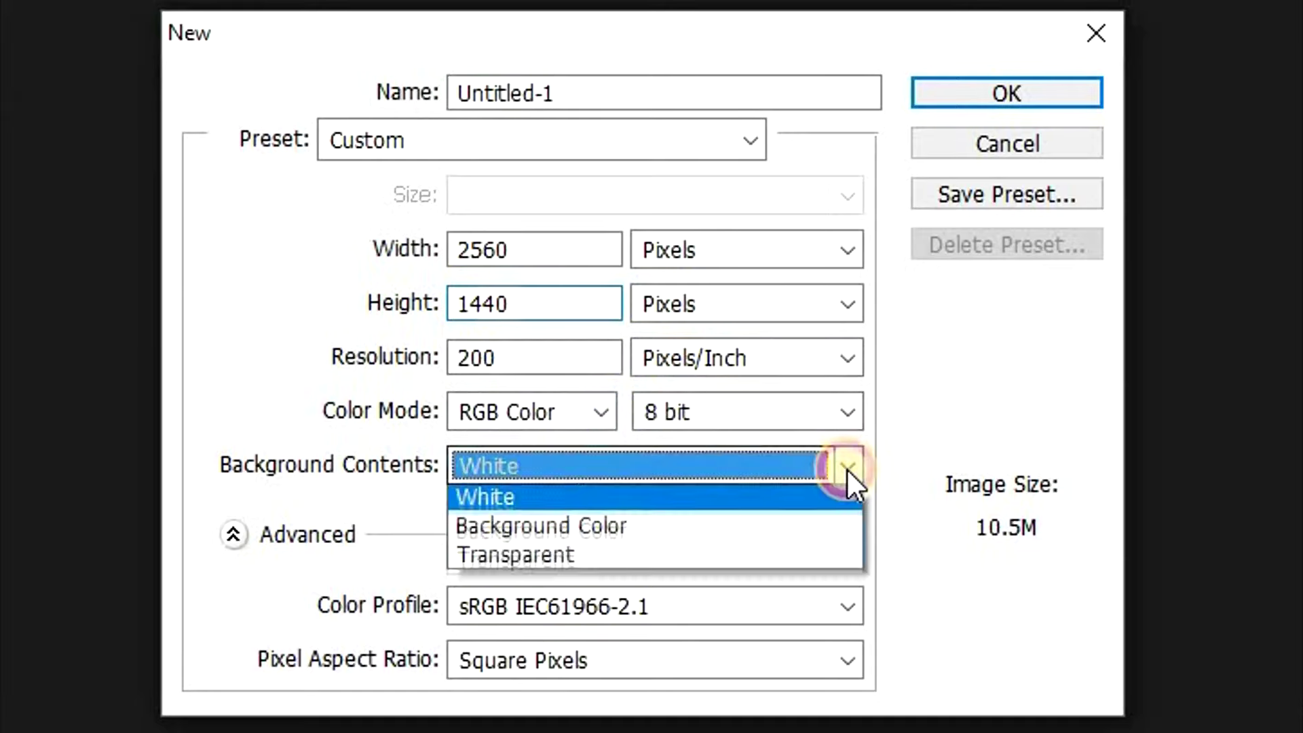
click(552, 564)
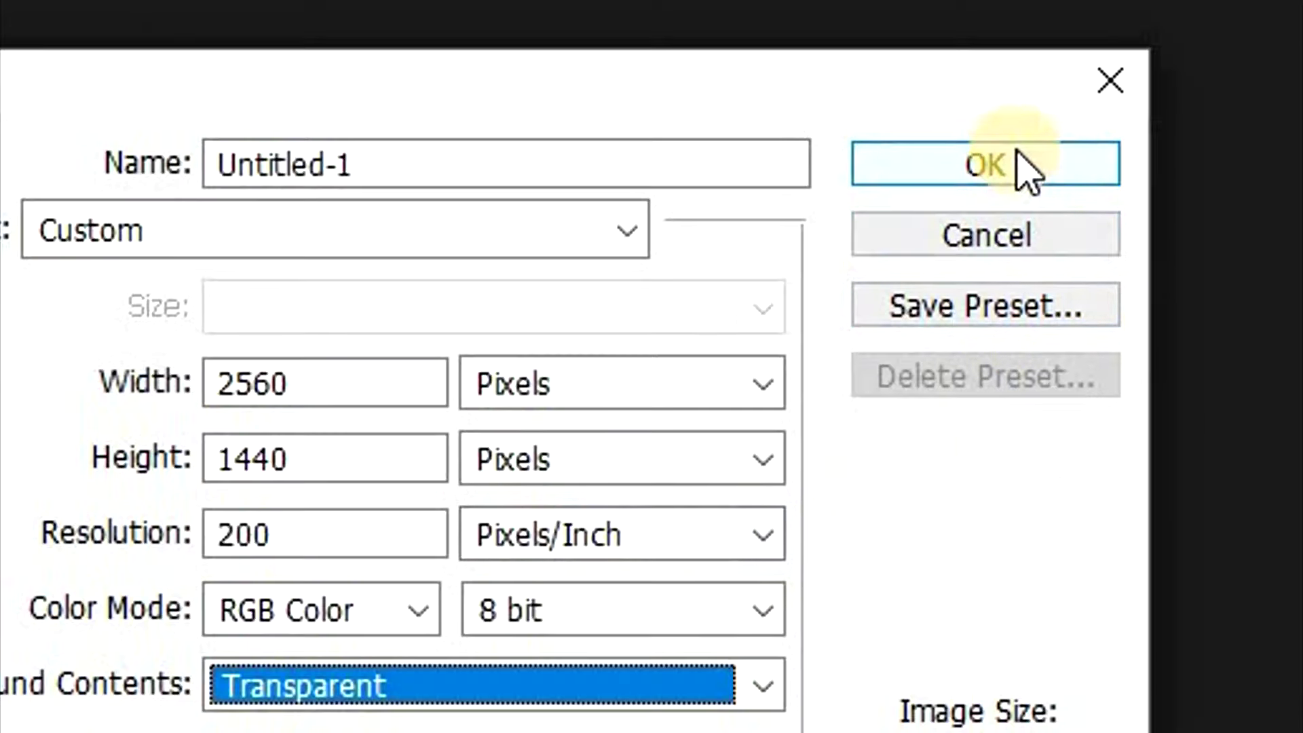
click(1029, 87)
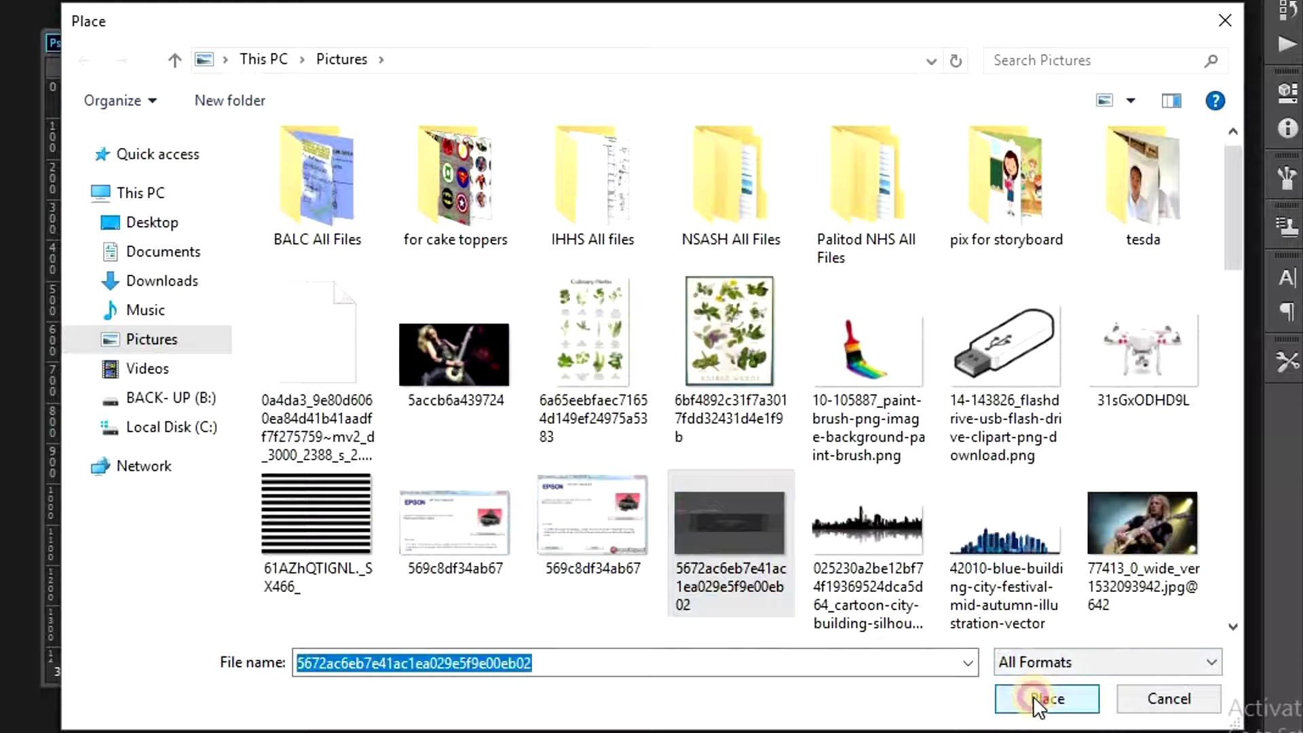
Step: Set up the Rectangle tool with black as the foreground colour
click(18, 526)
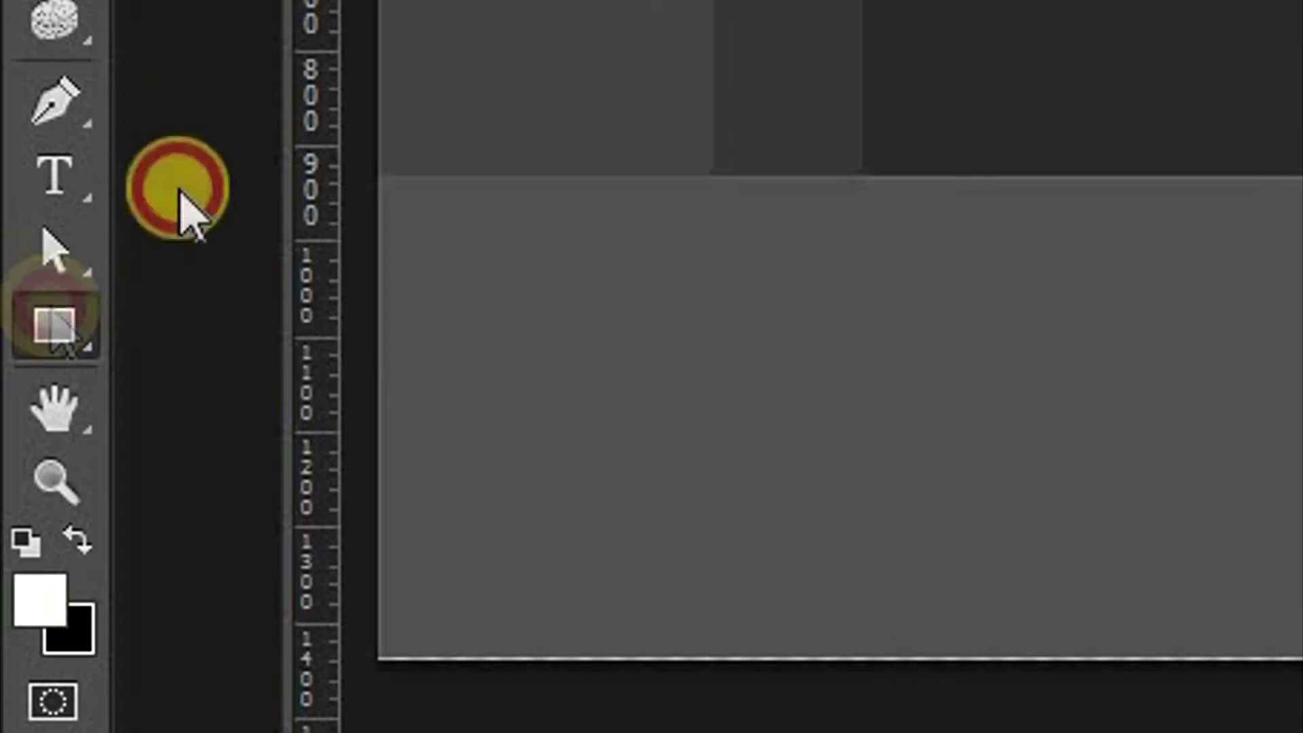
click(12, 619)
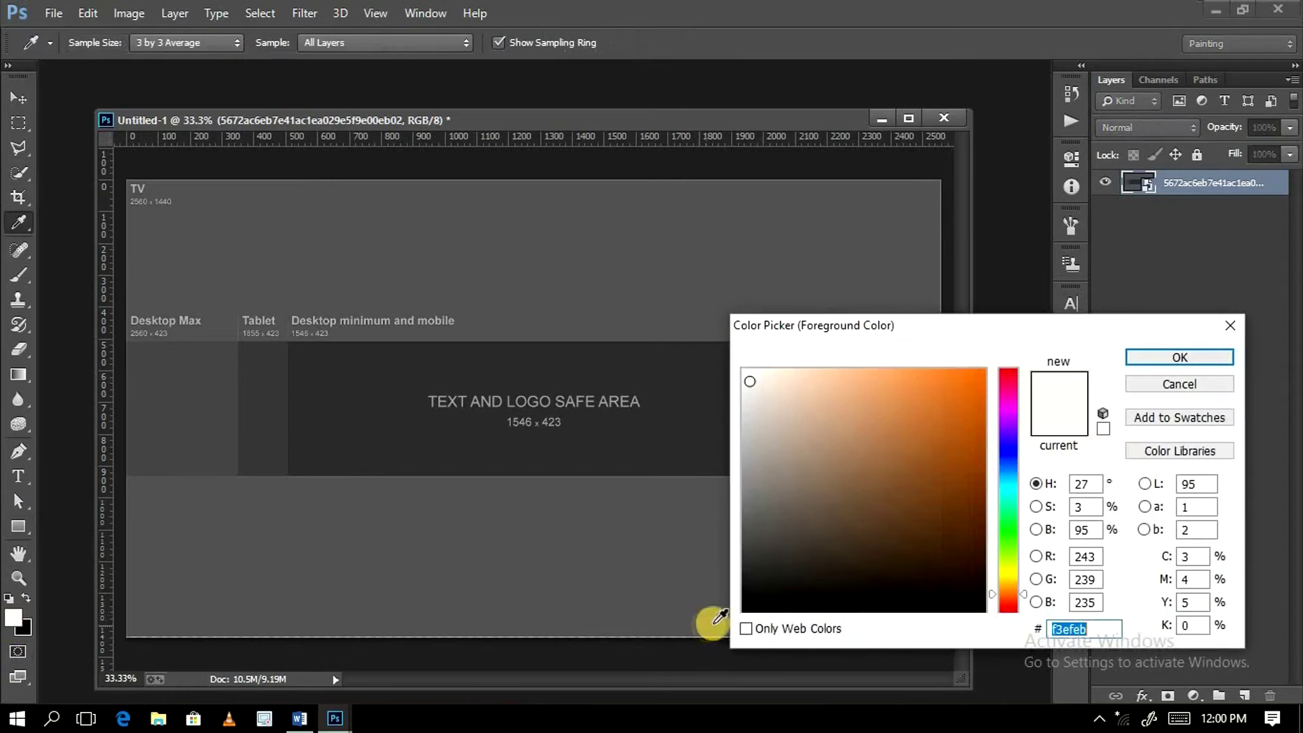
click(745, 609)
click(1181, 358)
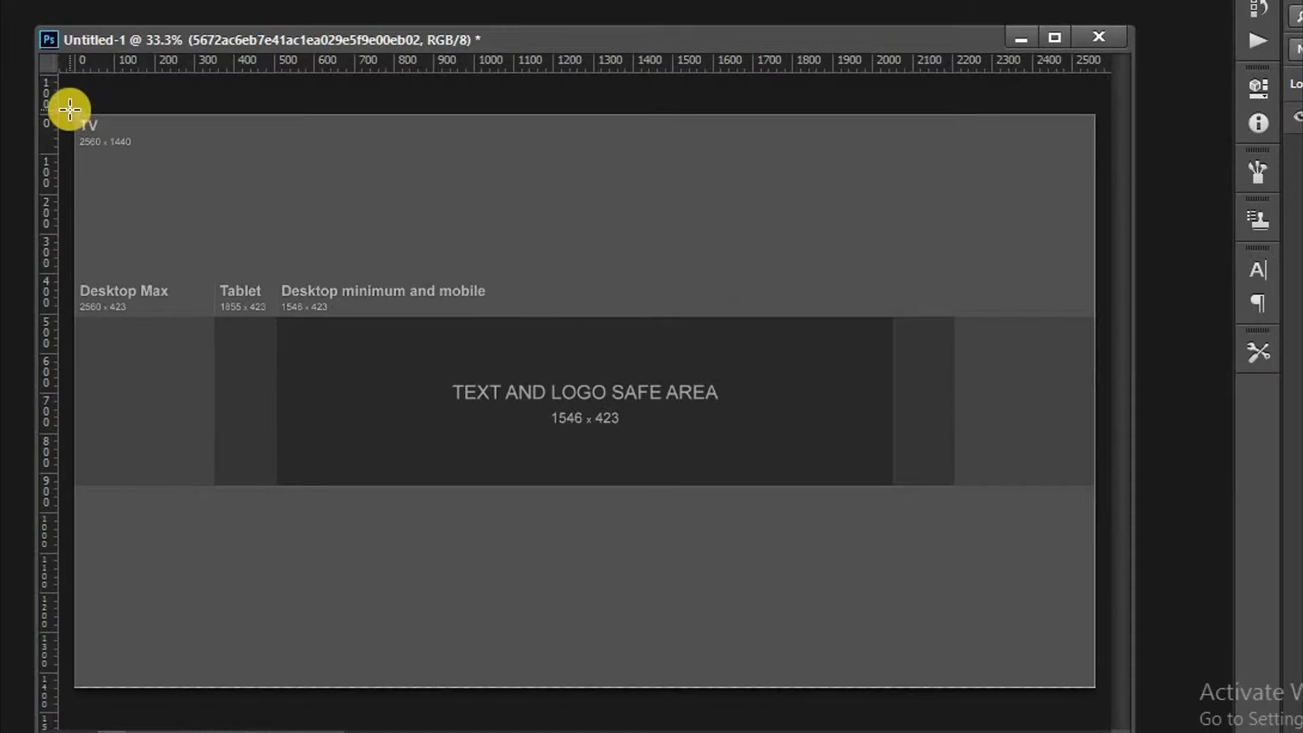
Step: Cover the template's top and bottom bands with black rectangles, then begin opening another image
drag(124, 178, 941, 340)
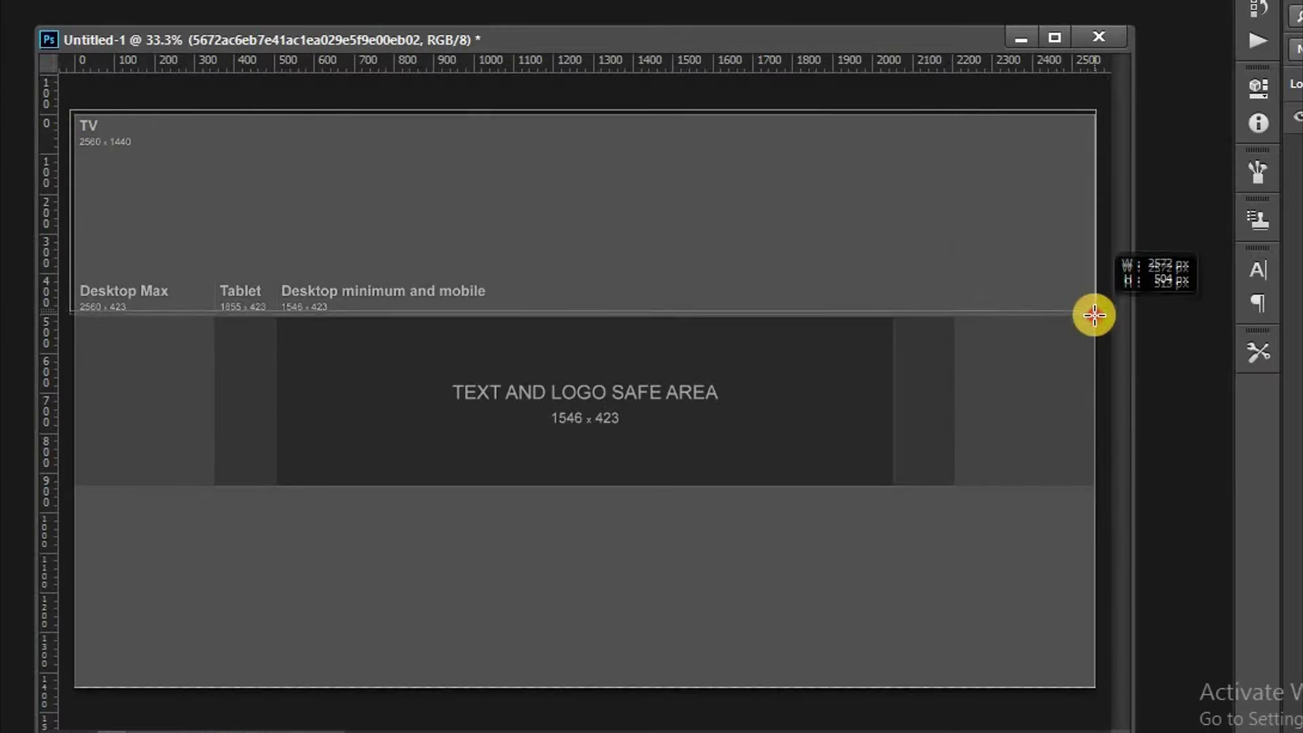
drag(1094, 315, 1095, 314)
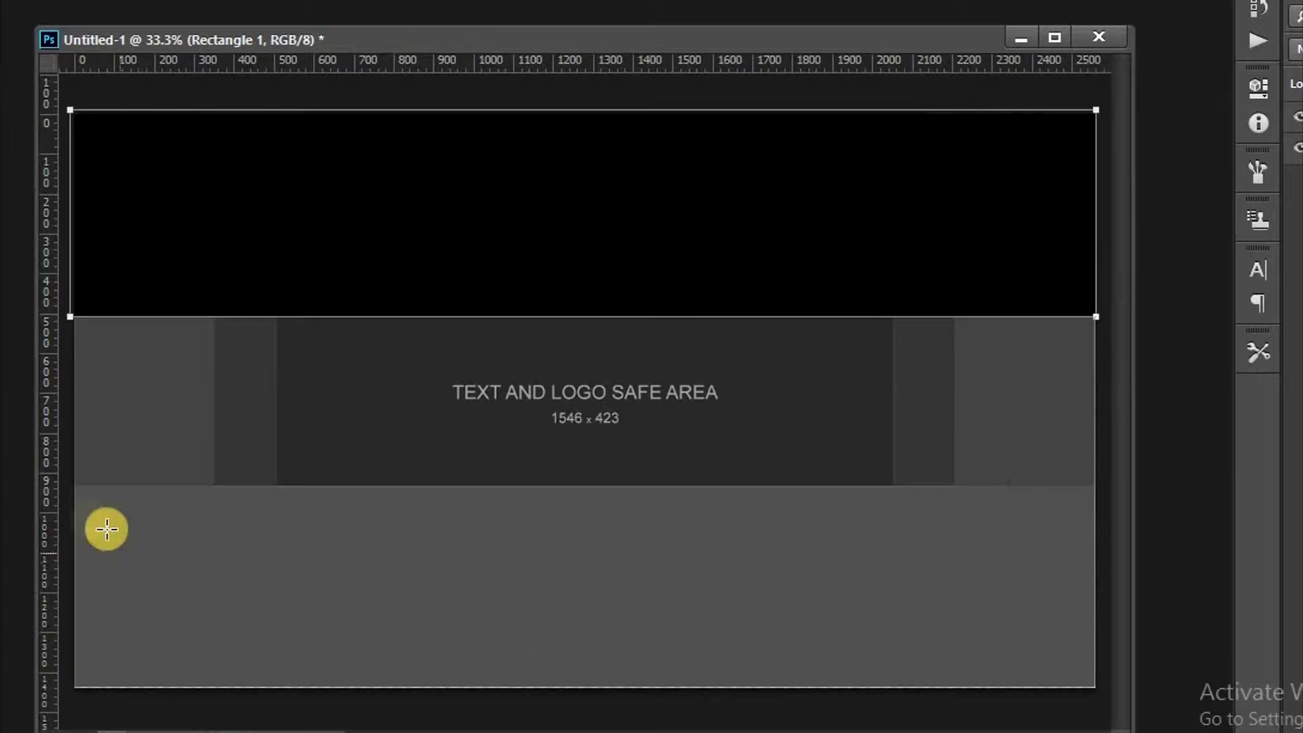
drag(70, 487, 1103, 700)
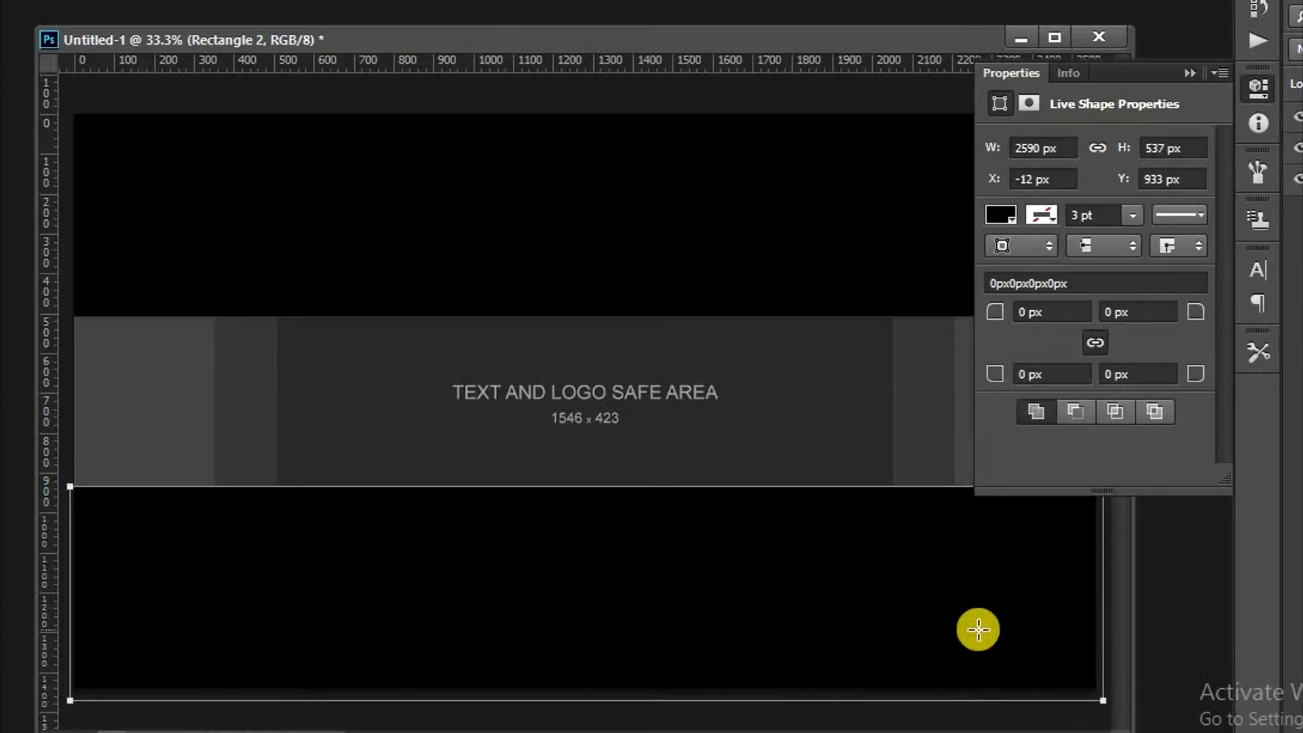
click(1189, 72)
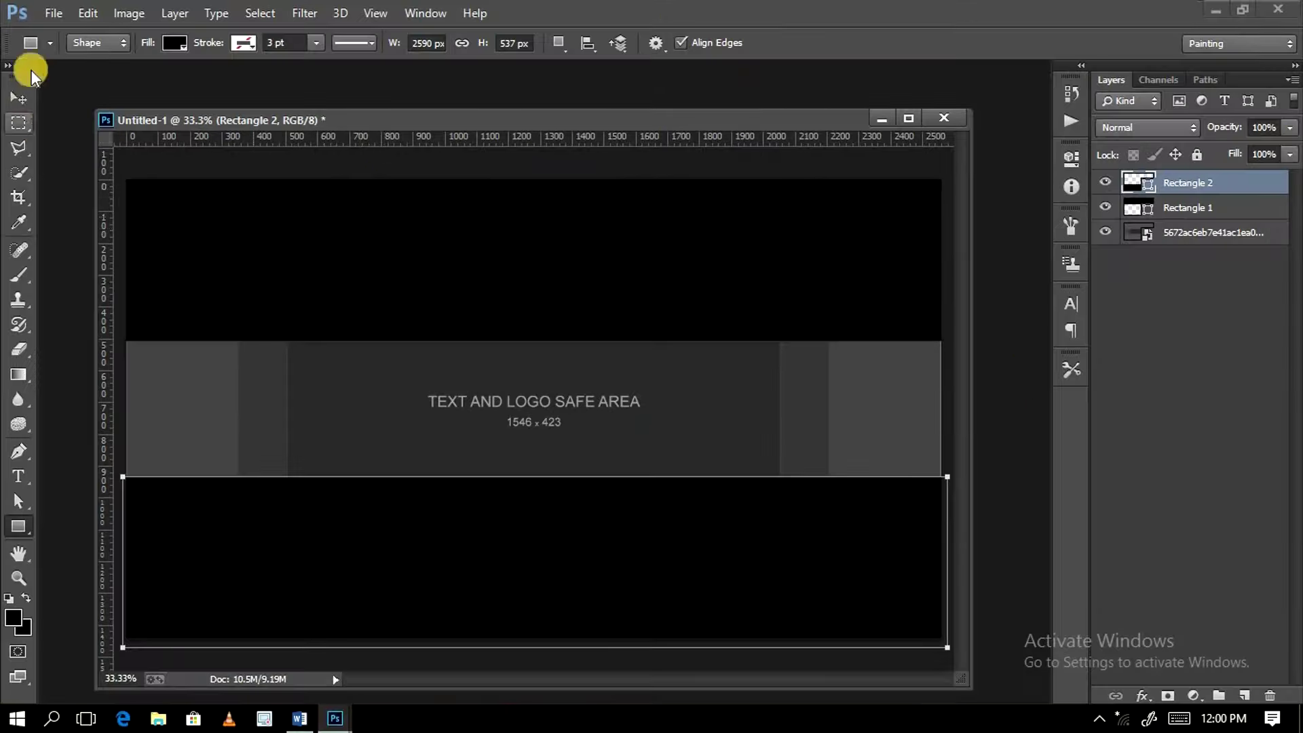
click(233, 58)
click(285, 228)
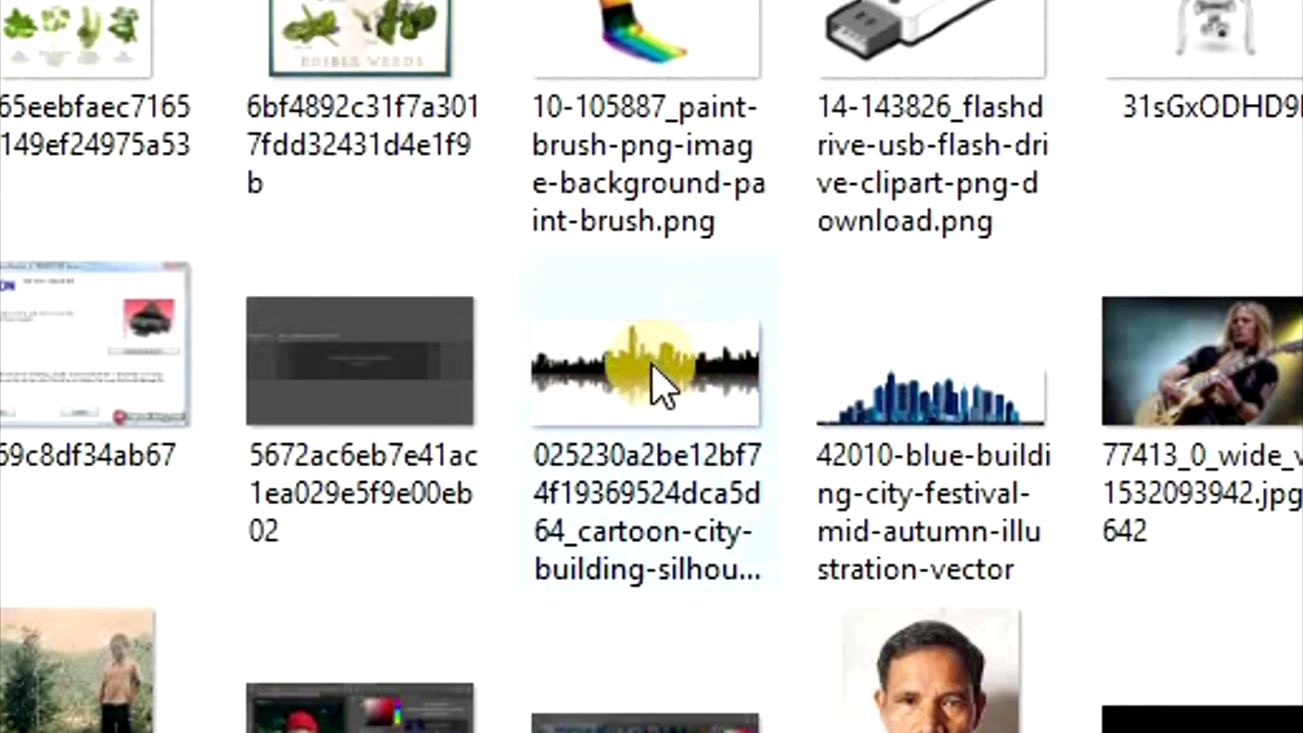
Step: Open the city skyline image and bring it into the banner just above the template
click(746, 382)
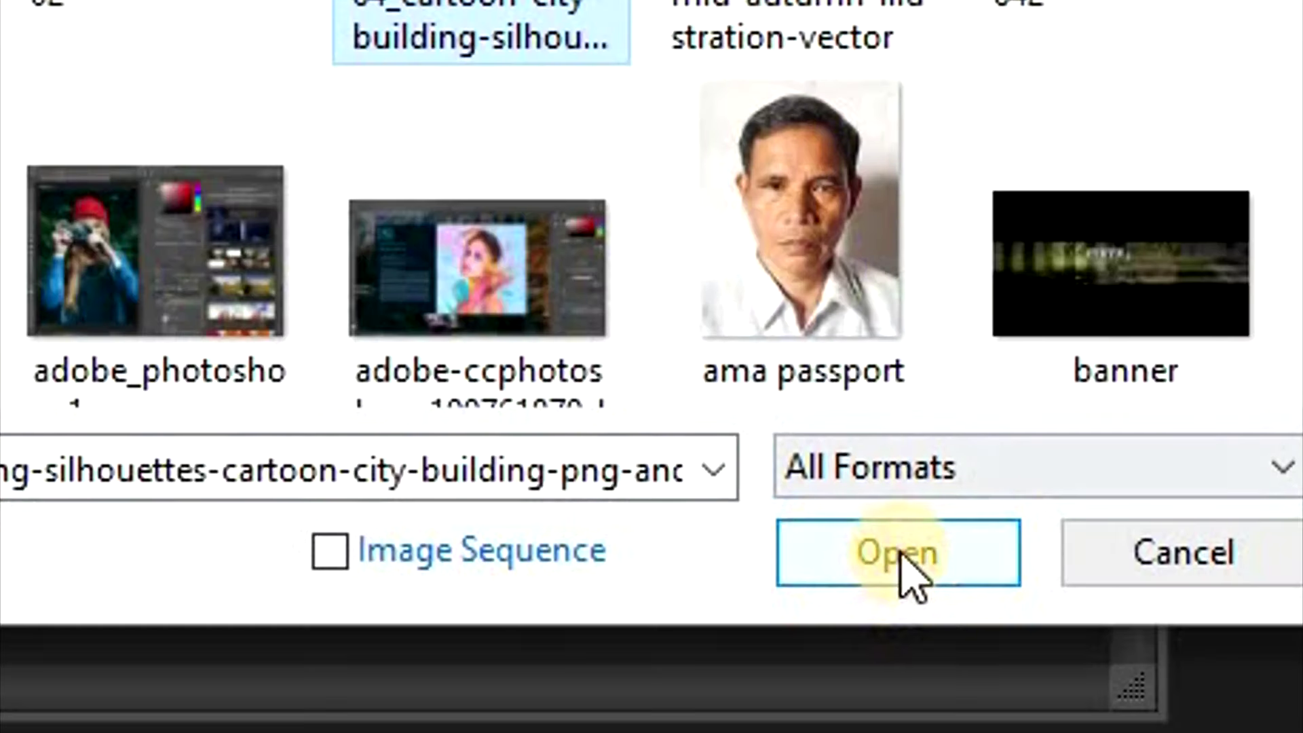
click(910, 570)
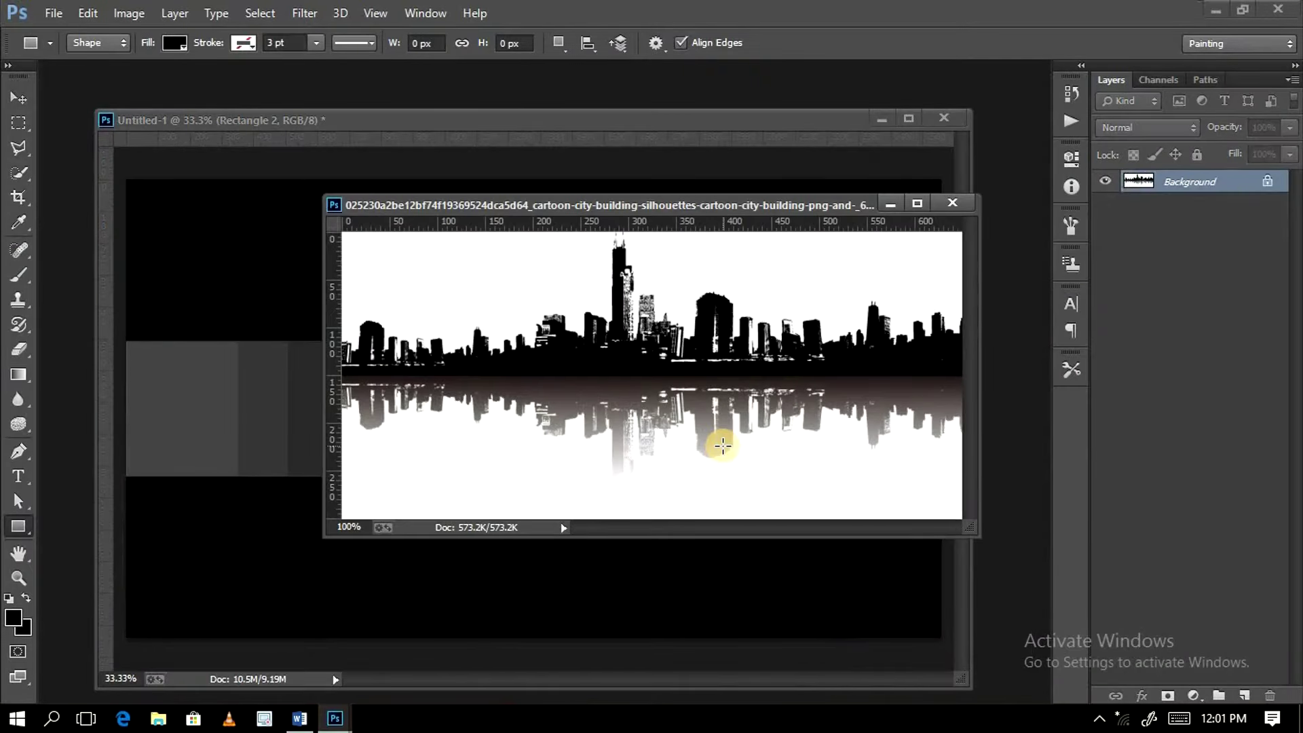
click(20, 100)
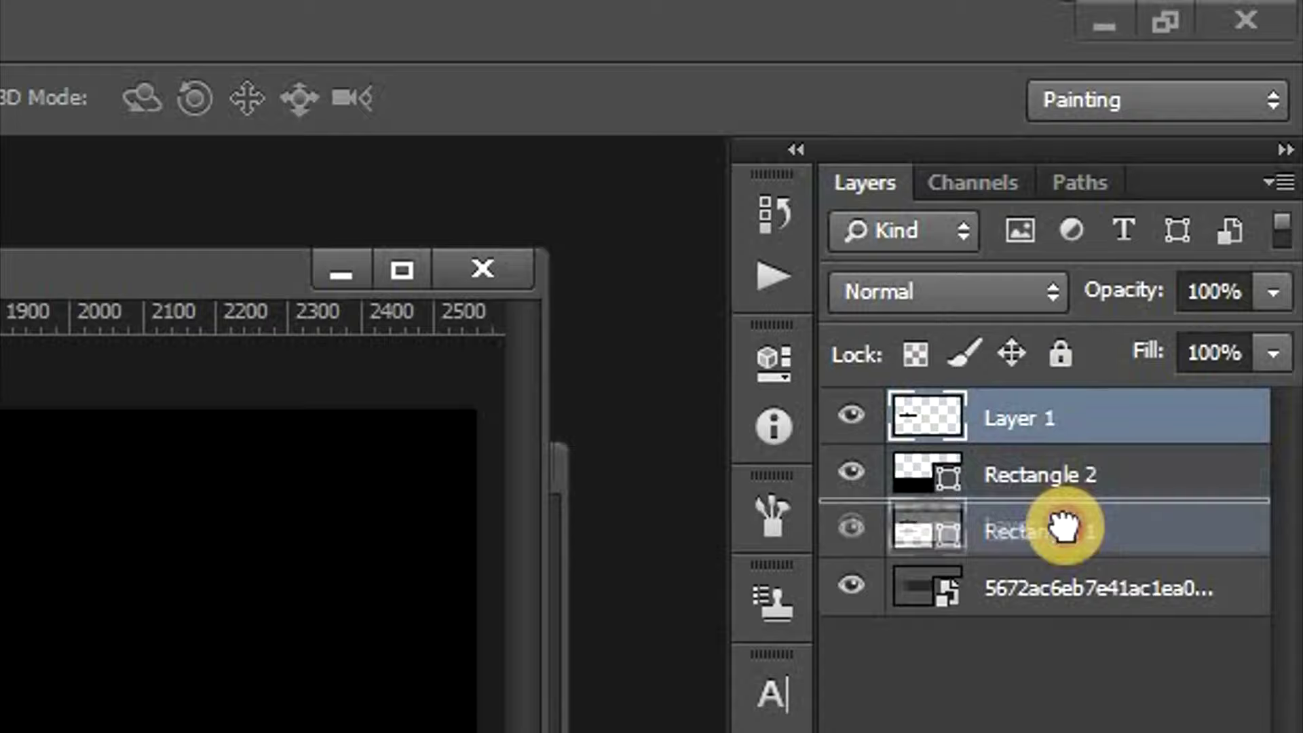
drag(1062, 539, 1064, 553)
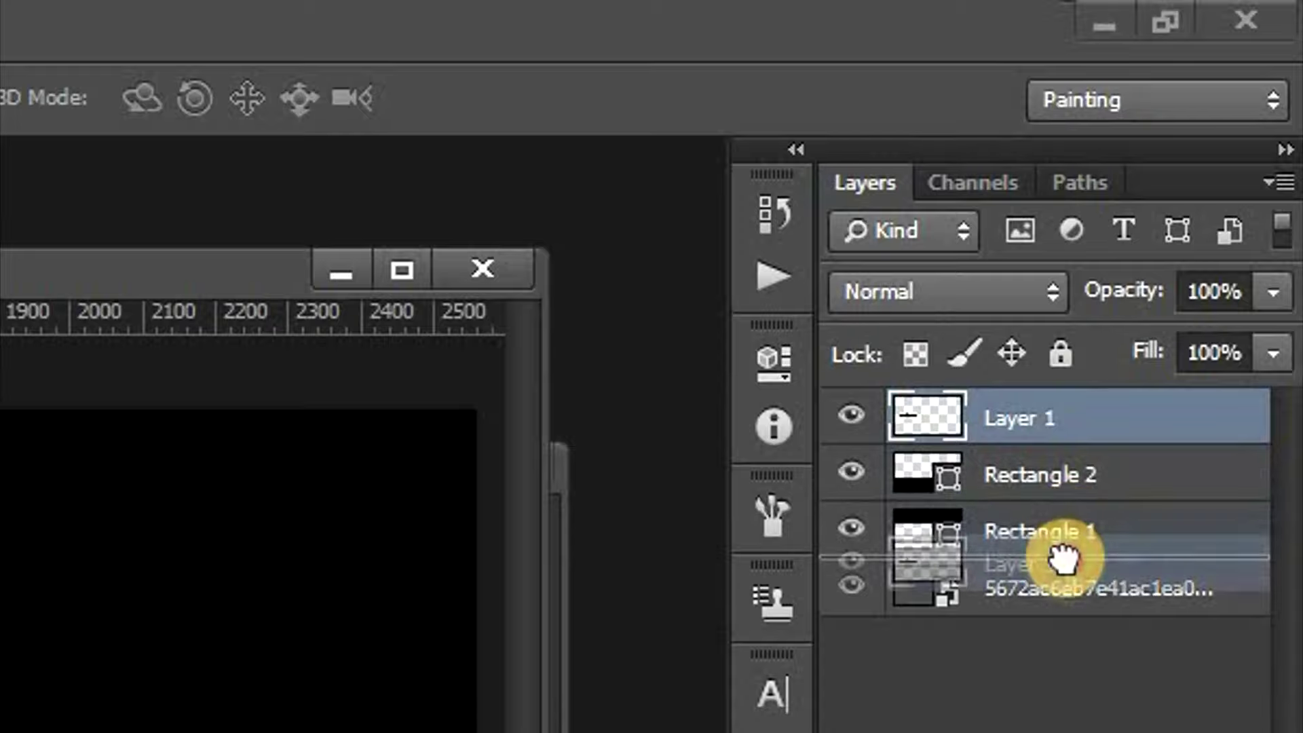
drag(472, 407, 1221, 596)
Step: Resize the skyline to fit across the banner's desktop strip and apply it
drag(195, 282, 118, 252)
drag(1215, 252, 1170, 254)
drag(118, 252, 154, 259)
drag(154, 585, 205, 532)
drag(1170, 535, 1150, 495)
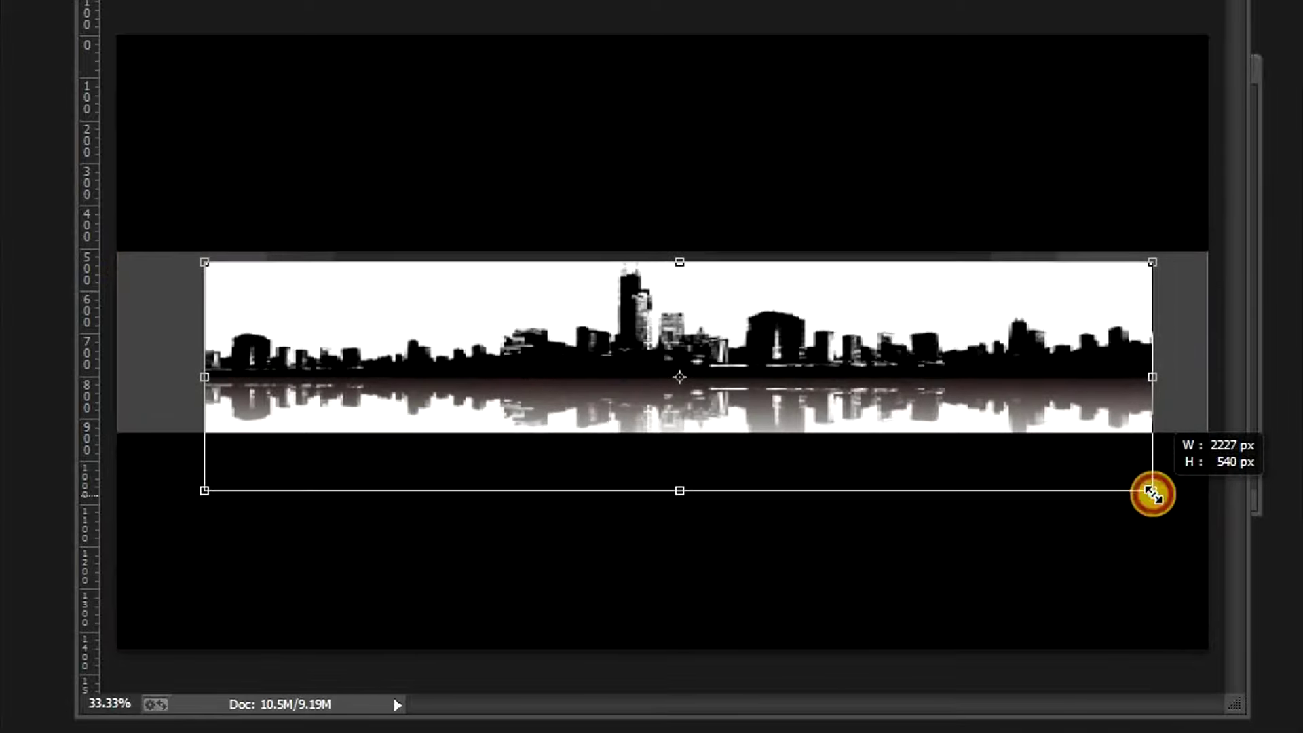
drag(738, 362, 731, 363)
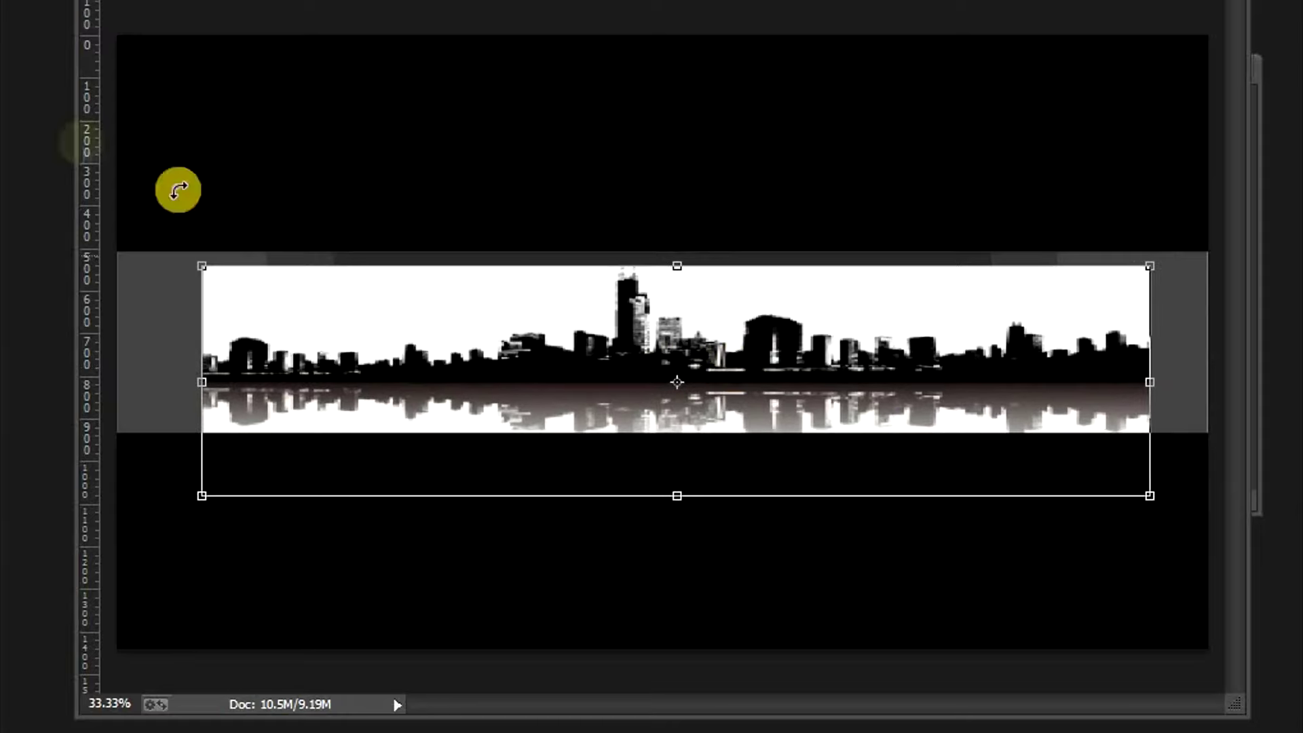
click(716, 177)
Step: Erase the white sky and the white band below the reflection with the Magic Eraser
right_click(63, 329)
click(468, 454)
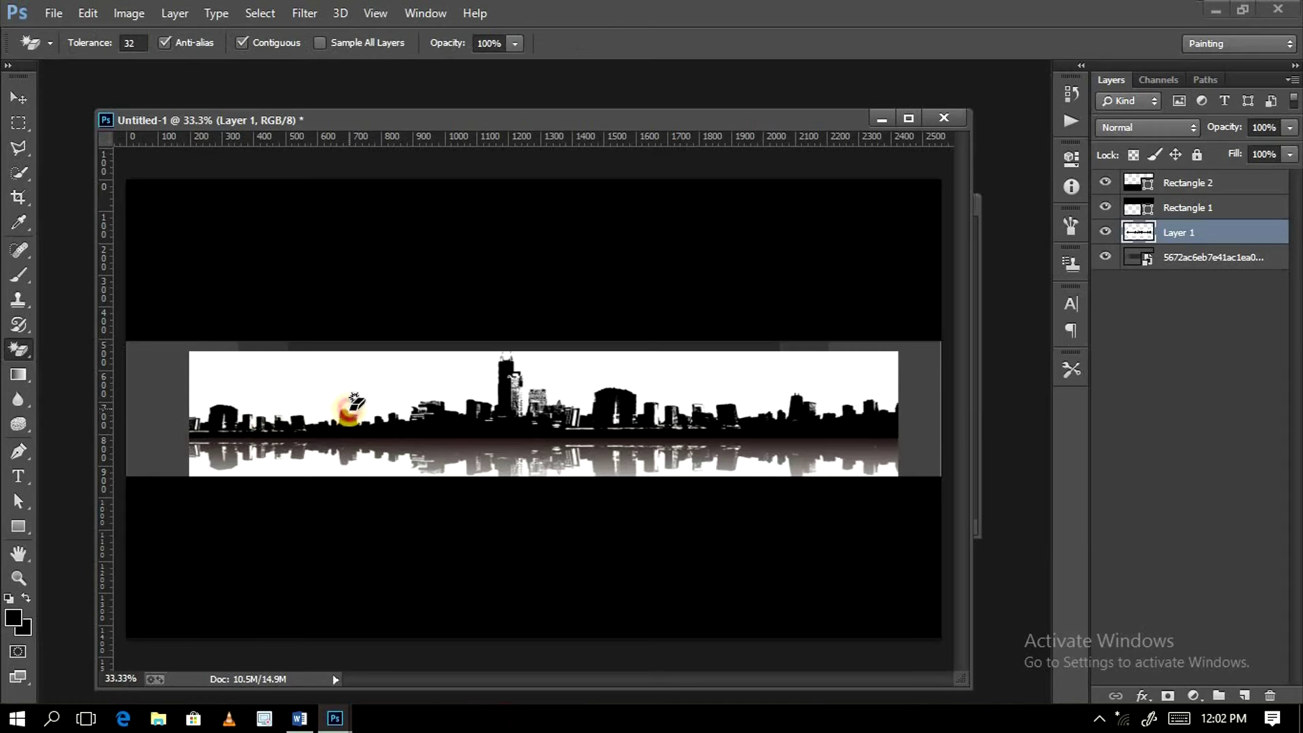
click(353, 397)
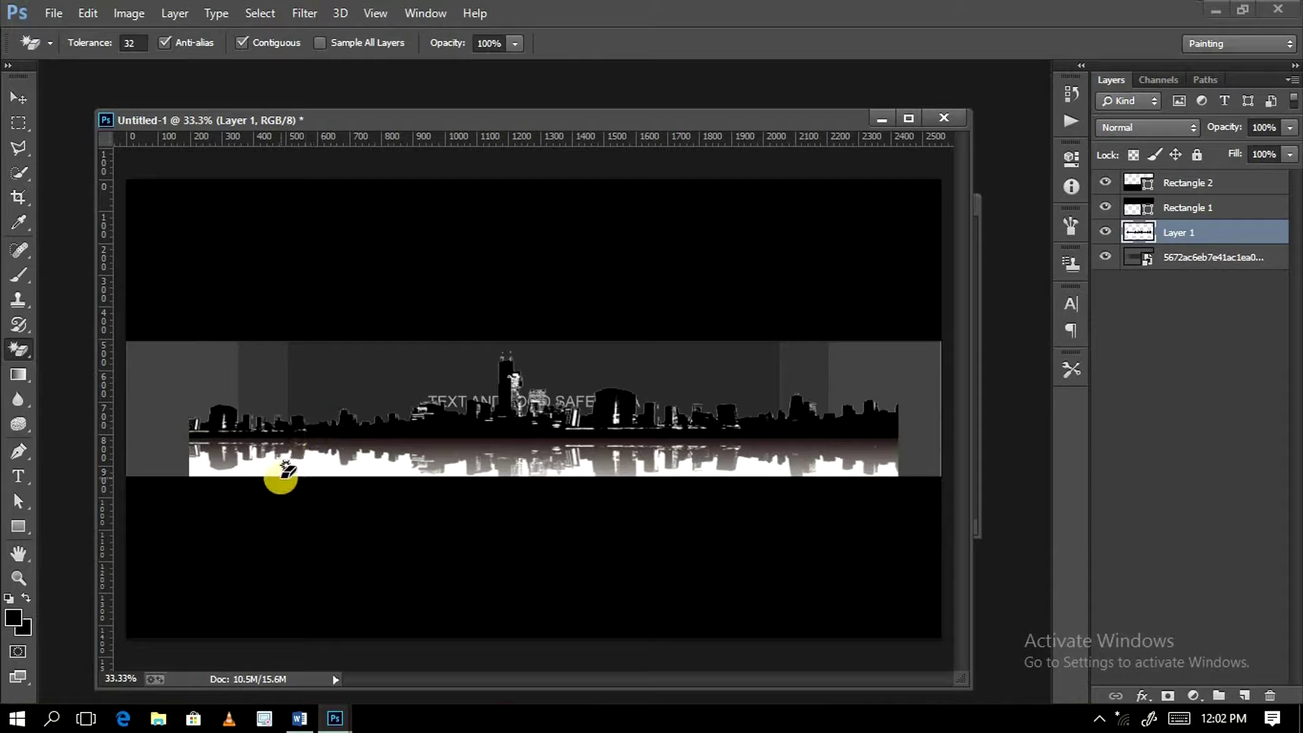
click(284, 469)
key(shift+e)
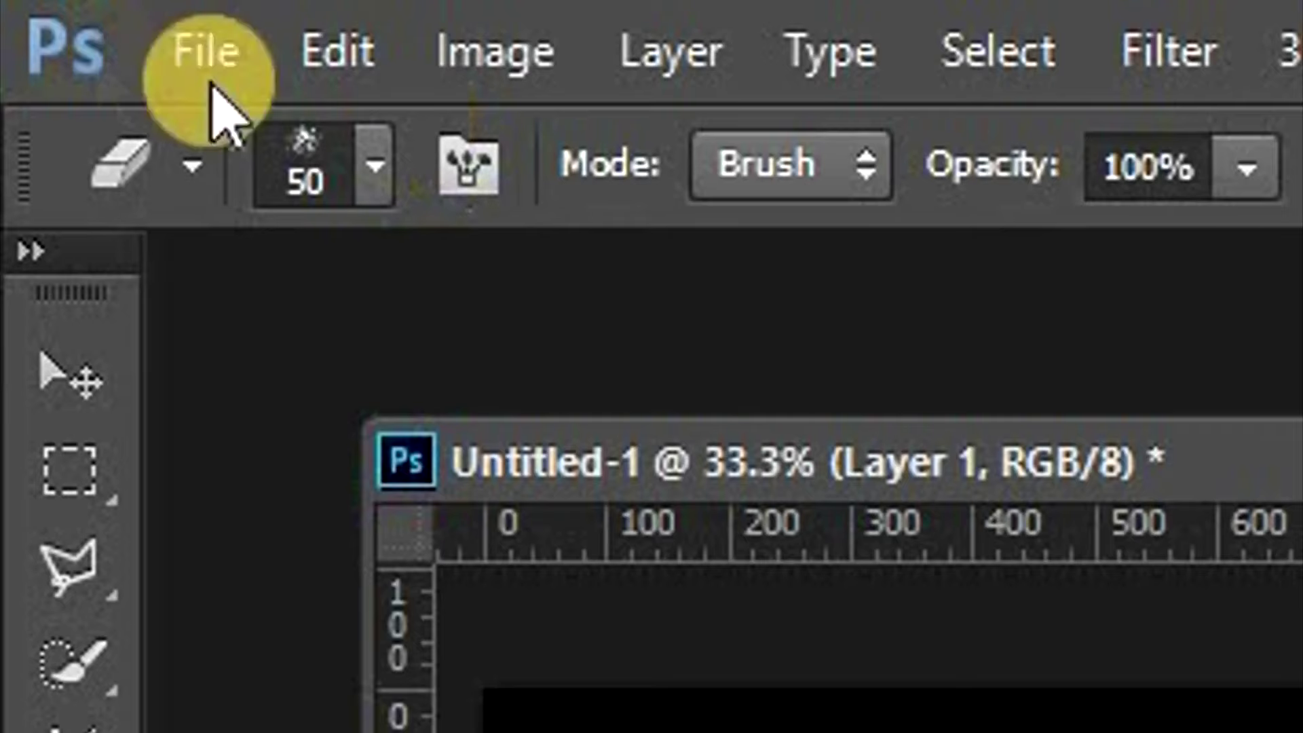
Step: Open the sun-mount-fuji sunset photo
click(207, 54)
click(256, 218)
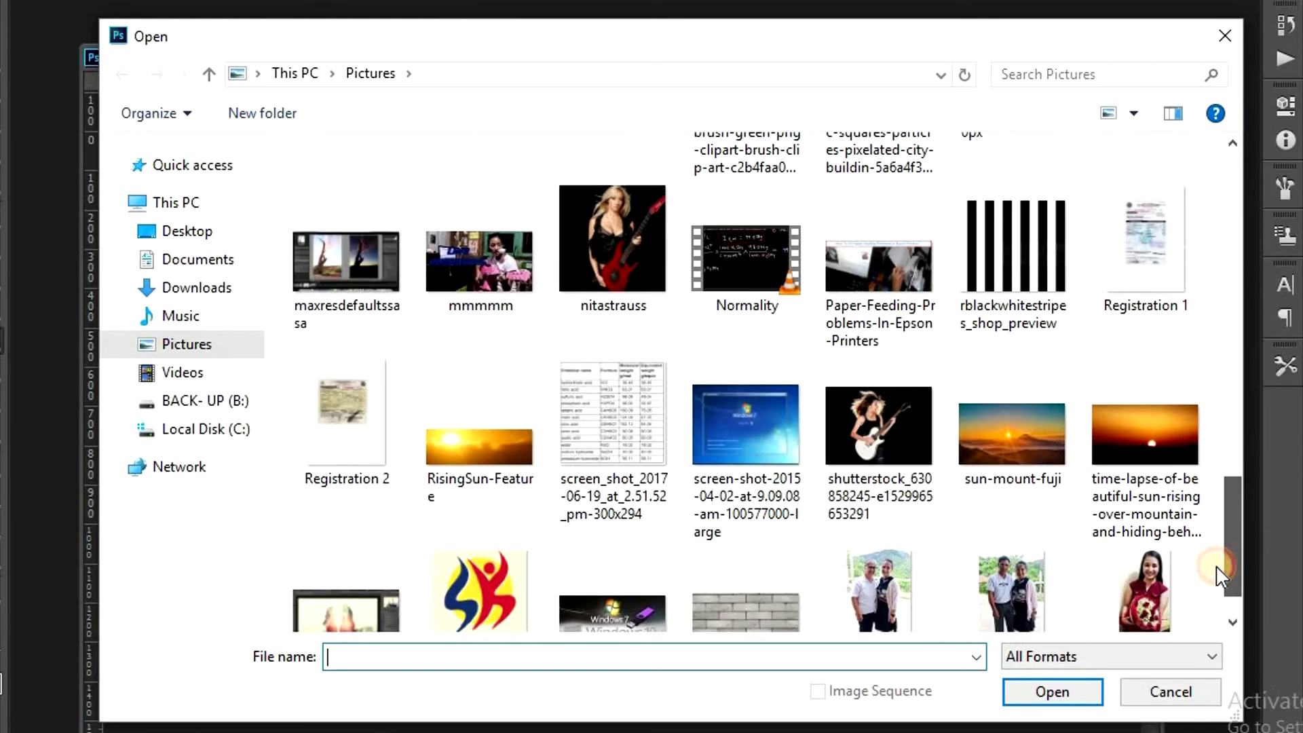
click(1025, 457)
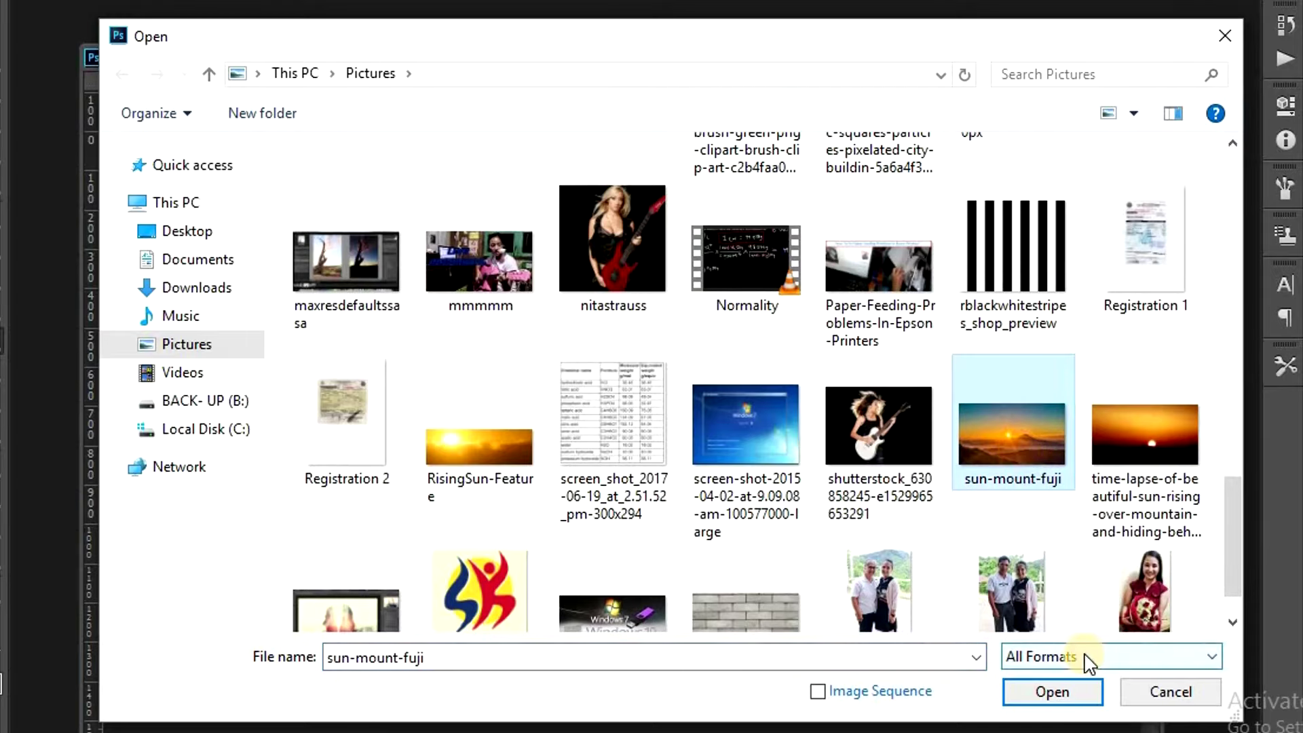
scroll(1232, 569, down, 1)
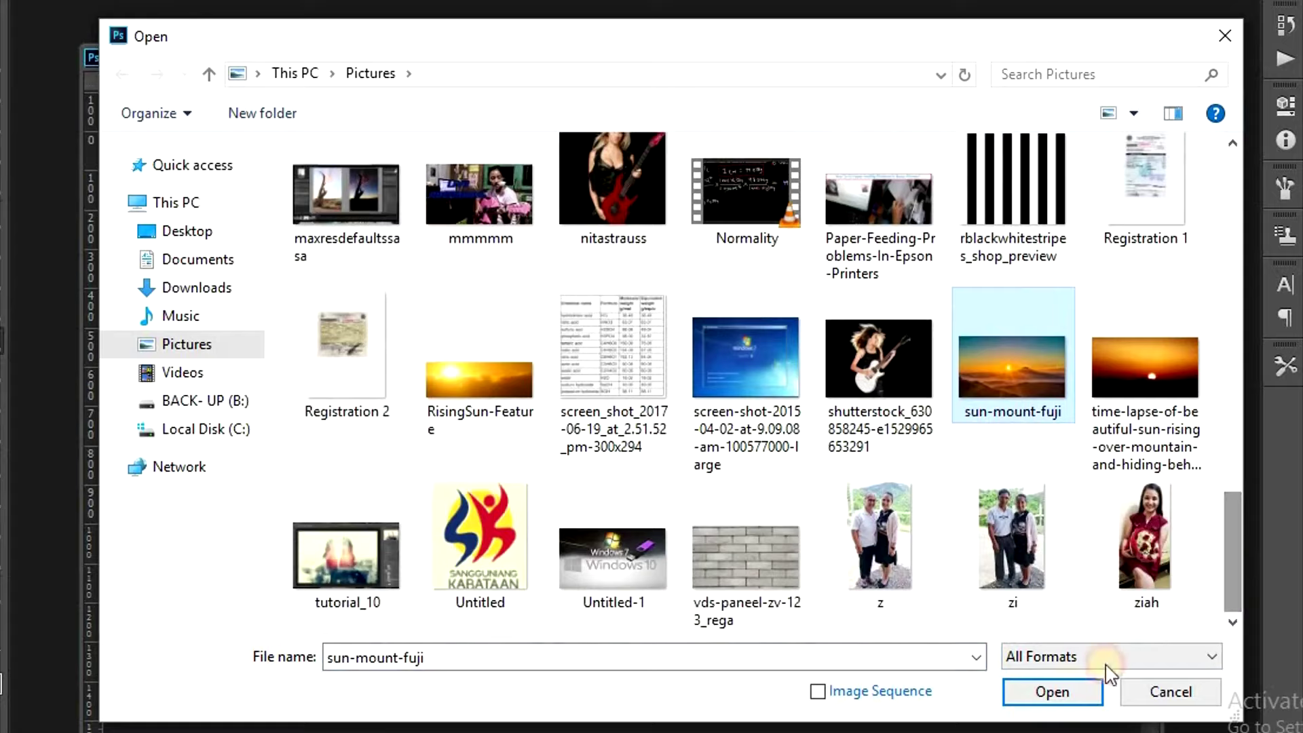
click(1052, 692)
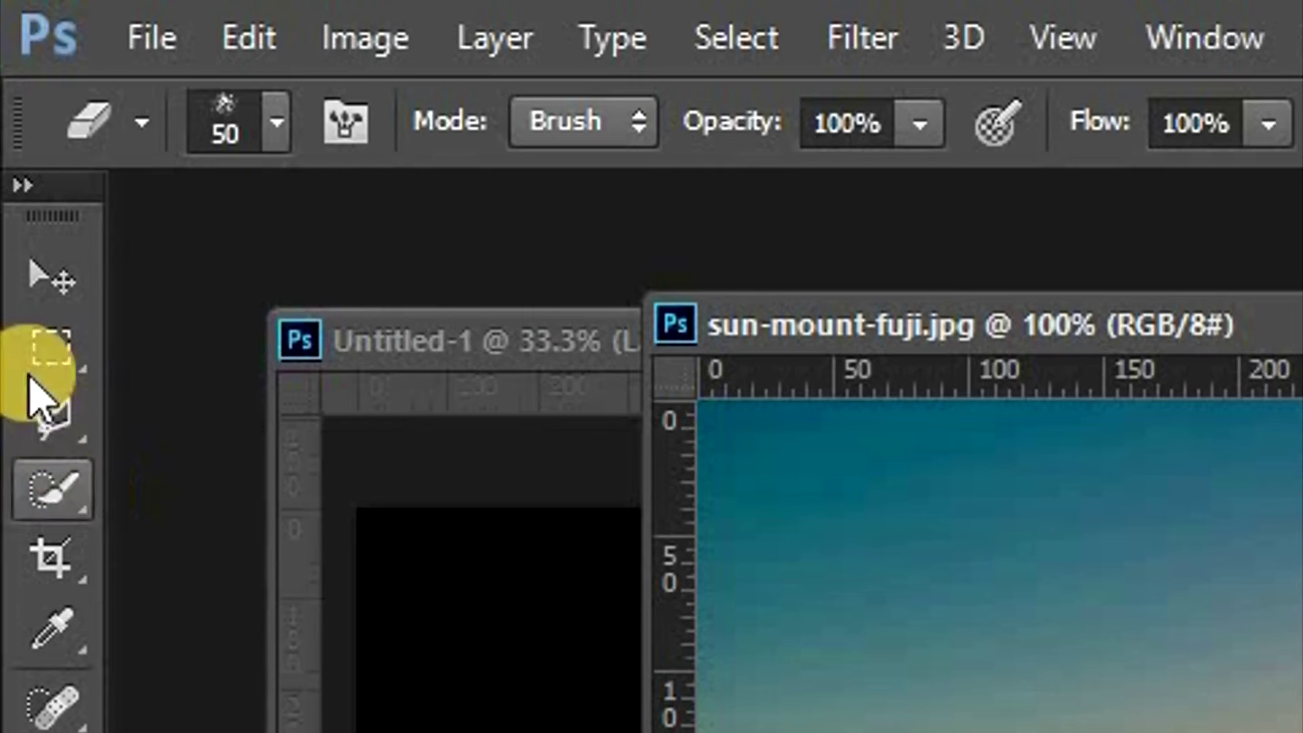
Step: Move the Fuji photo into the banner as Layer 2, placed beneath Layer 1
click(49, 277)
mouse_move(704, 456)
mouse_down()
mouse_move(204, 400)
mouse_move(233, 407)
mouse_up()
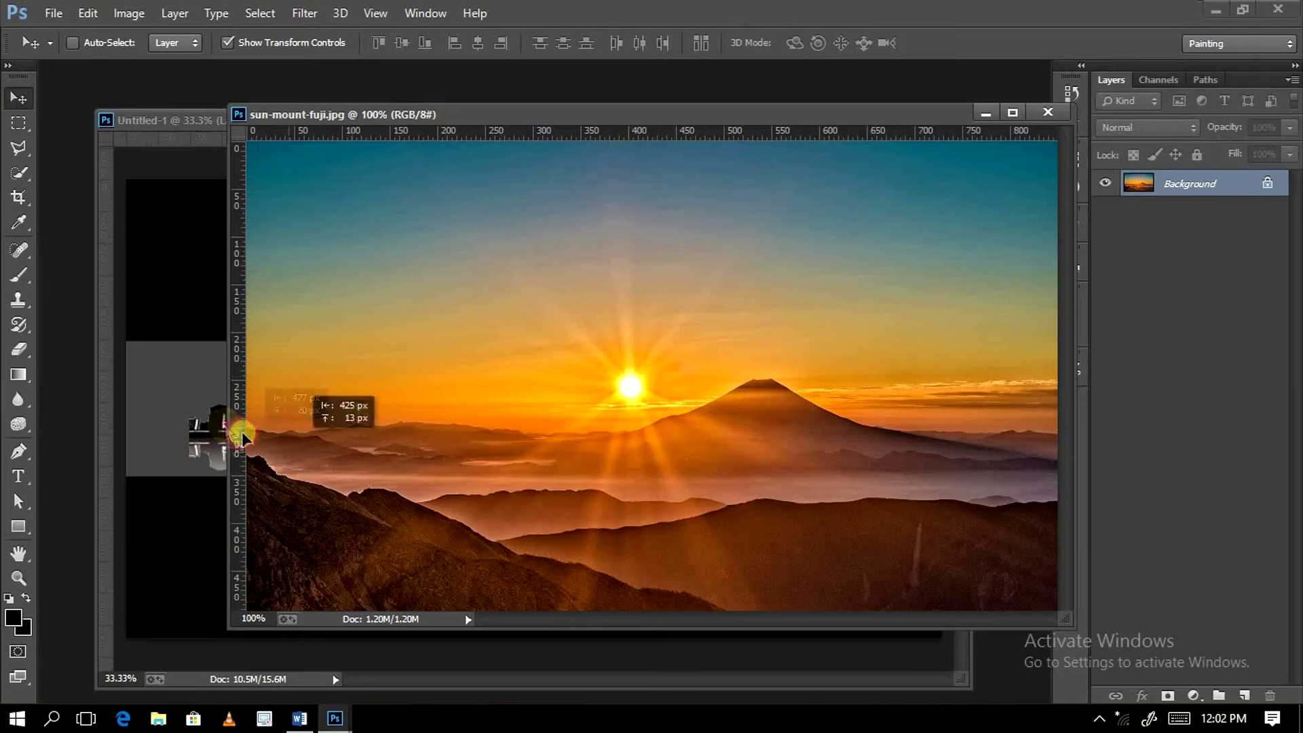
click(1050, 115)
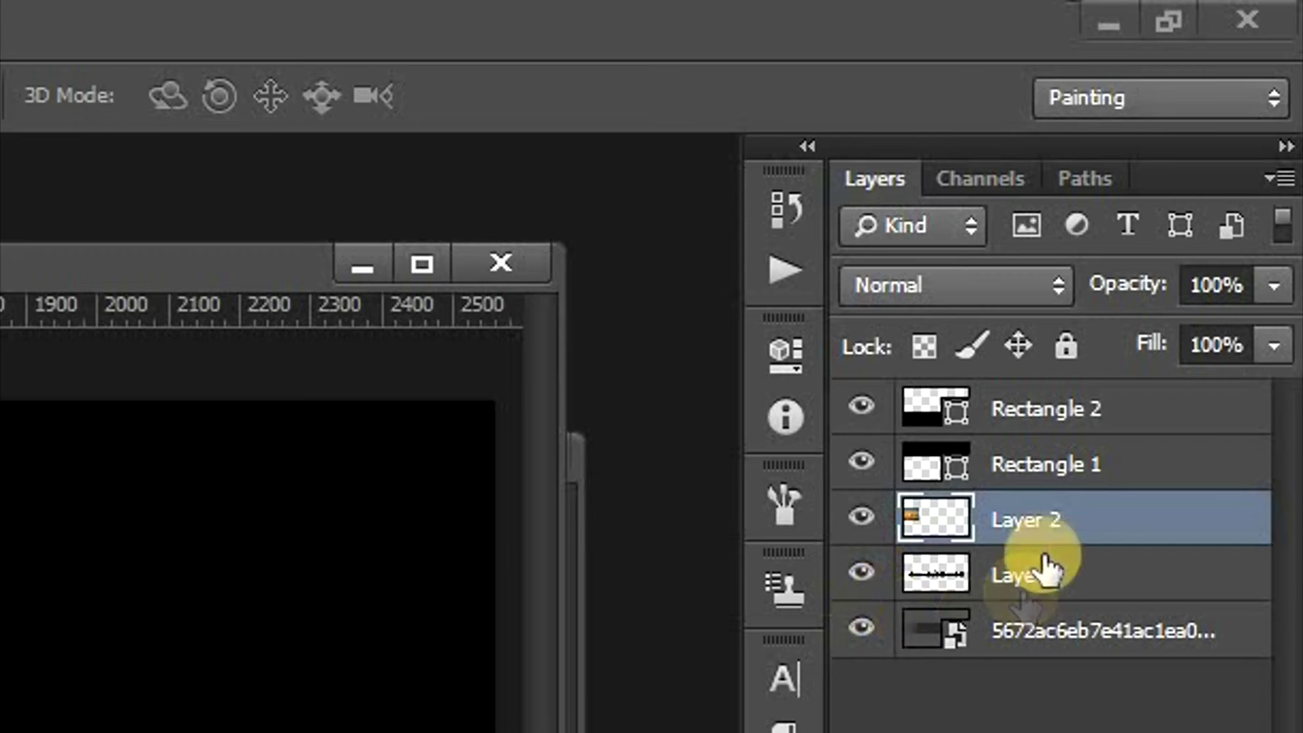
drag(1195, 234, 1194, 276)
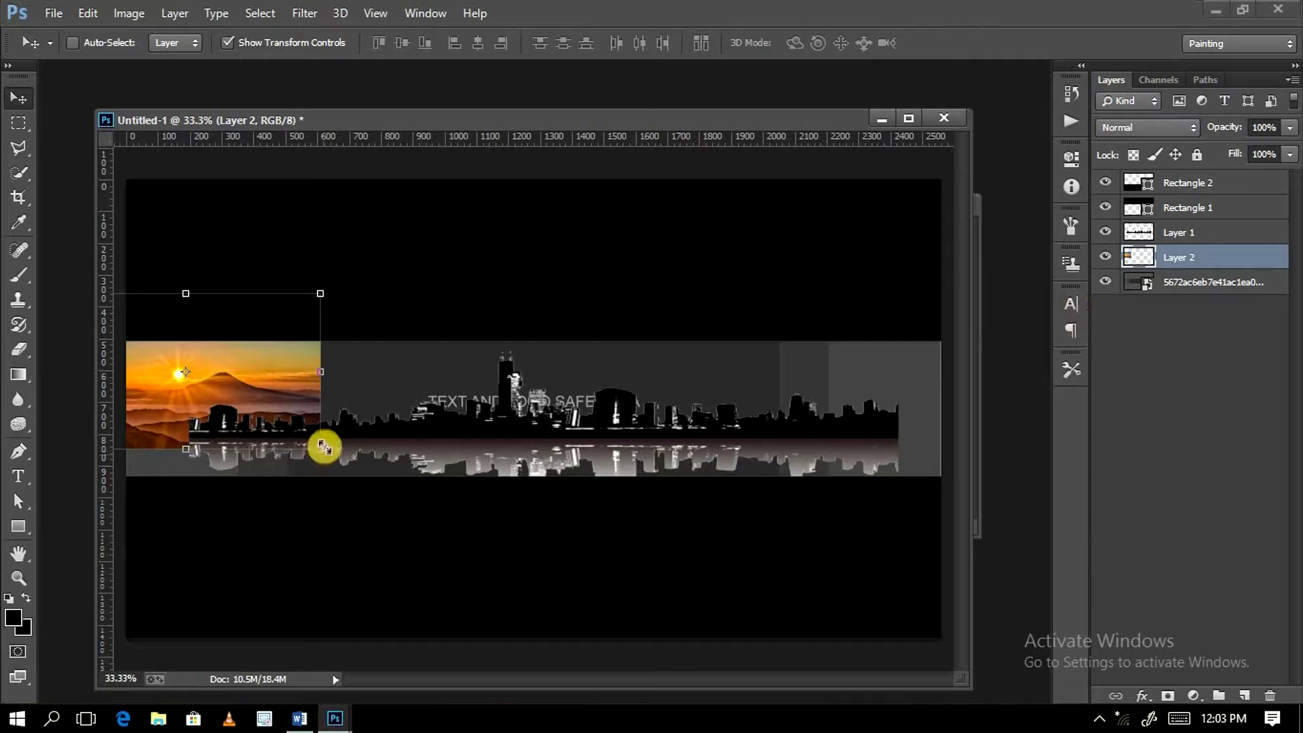
Step: Stretch the sunset photo to fill the banner strip and apply the resize
drag(320, 445, 942, 534)
drag(499, 292, 507, 191)
drag(496, 542, 496, 543)
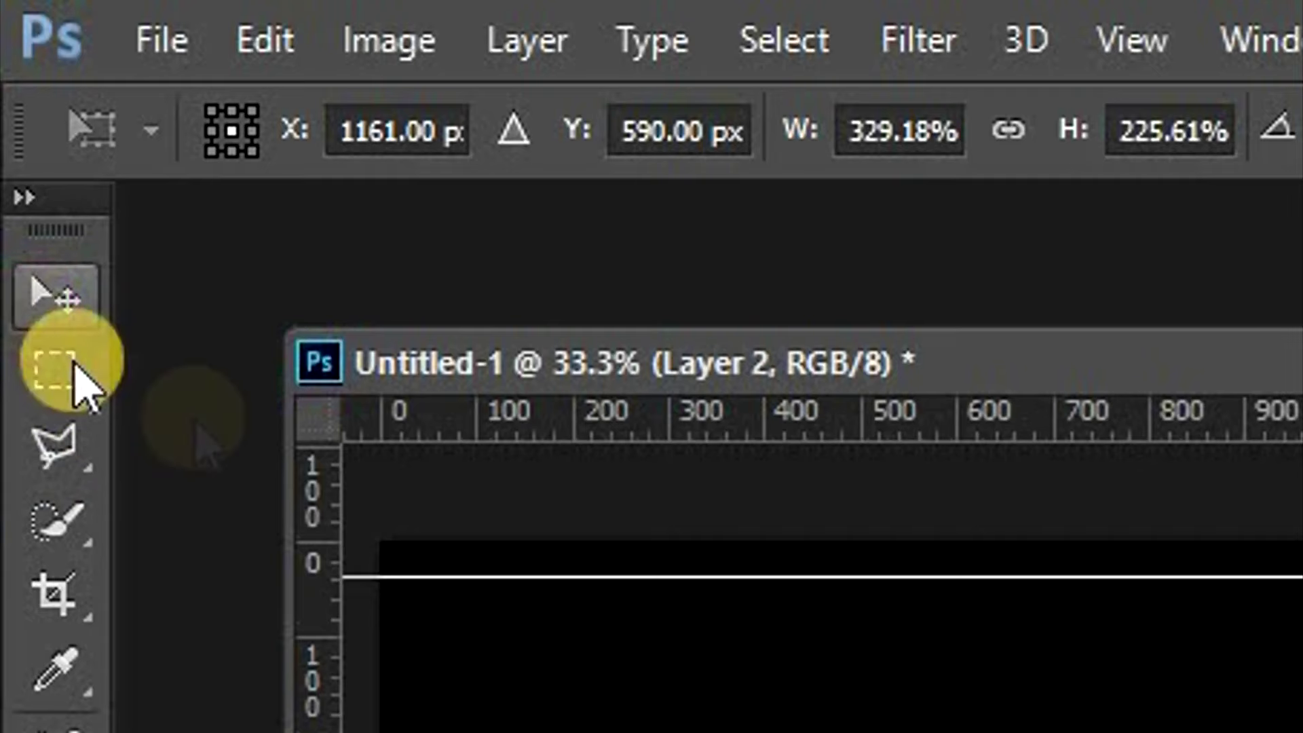
click(19, 123)
click(531, 296)
Step: Soften the skyline silhouette's edges with the Blur tool
drag(656, 680, 821, 680)
click(18, 399)
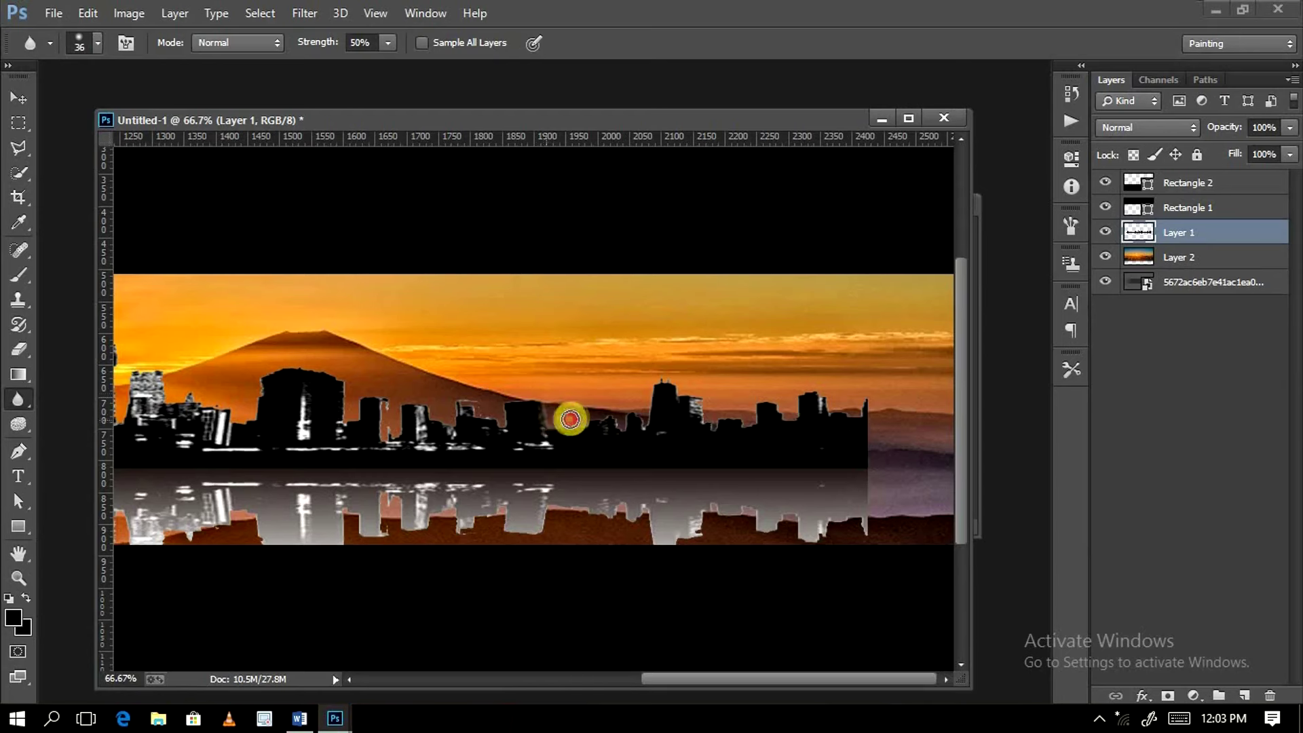
drag(570, 419, 773, 401)
drag(669, 679, 516, 679)
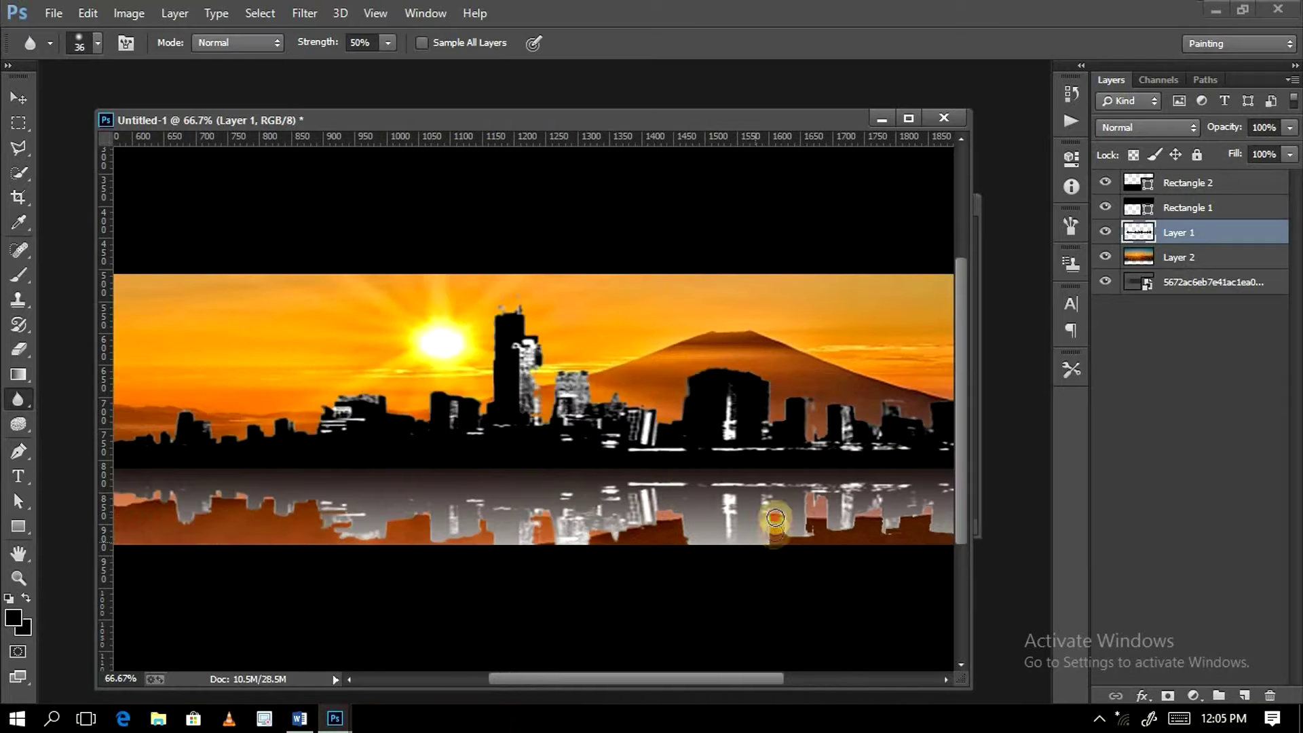
drag(672, 679, 761, 678)
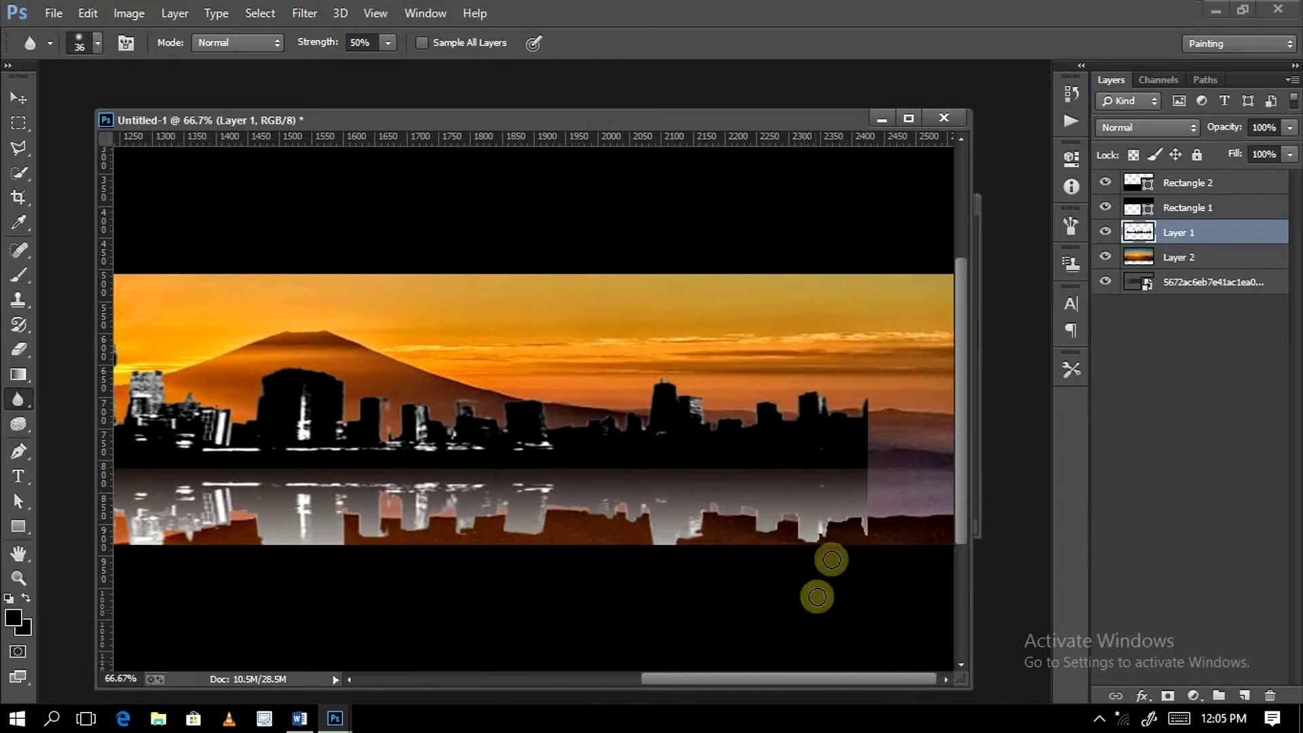
Step: Add a new empty Layer 3 above the skyline
key(ctrl+minus)
key(ctrl+minus)
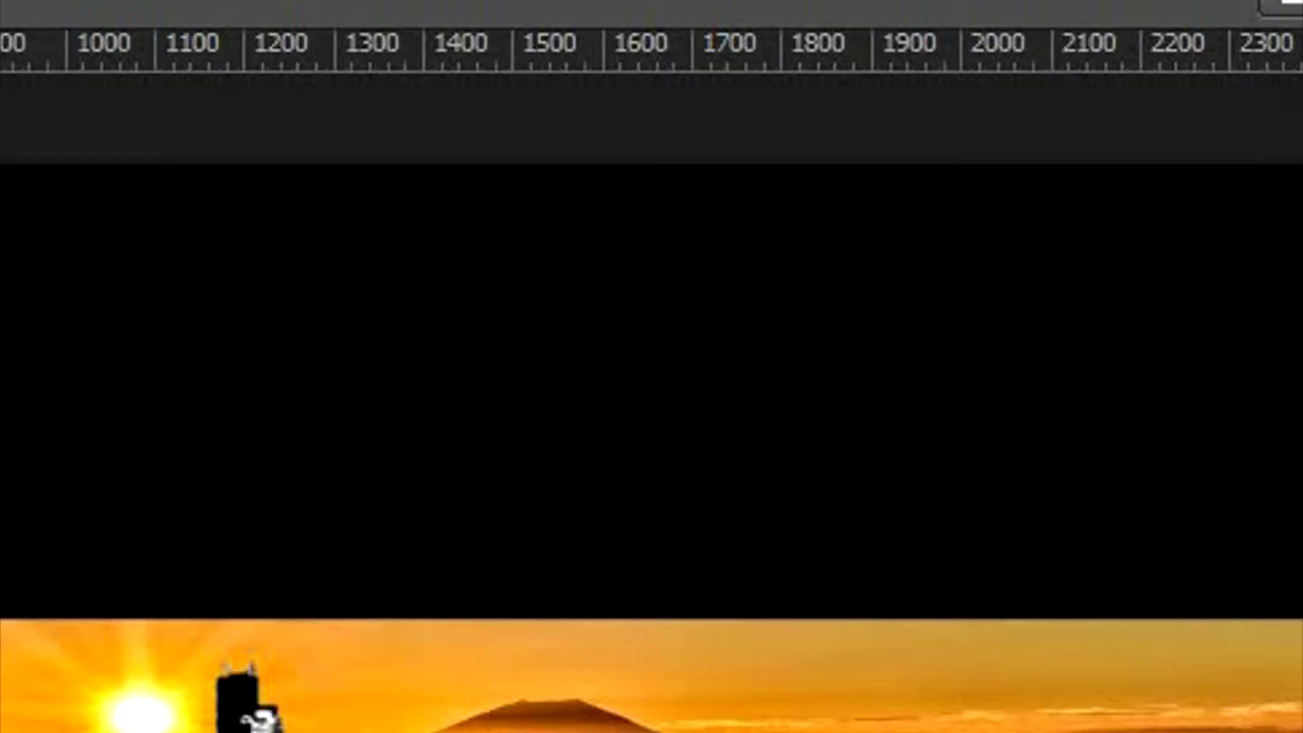
key(ctrl+shift+n)
click(1106, 275)
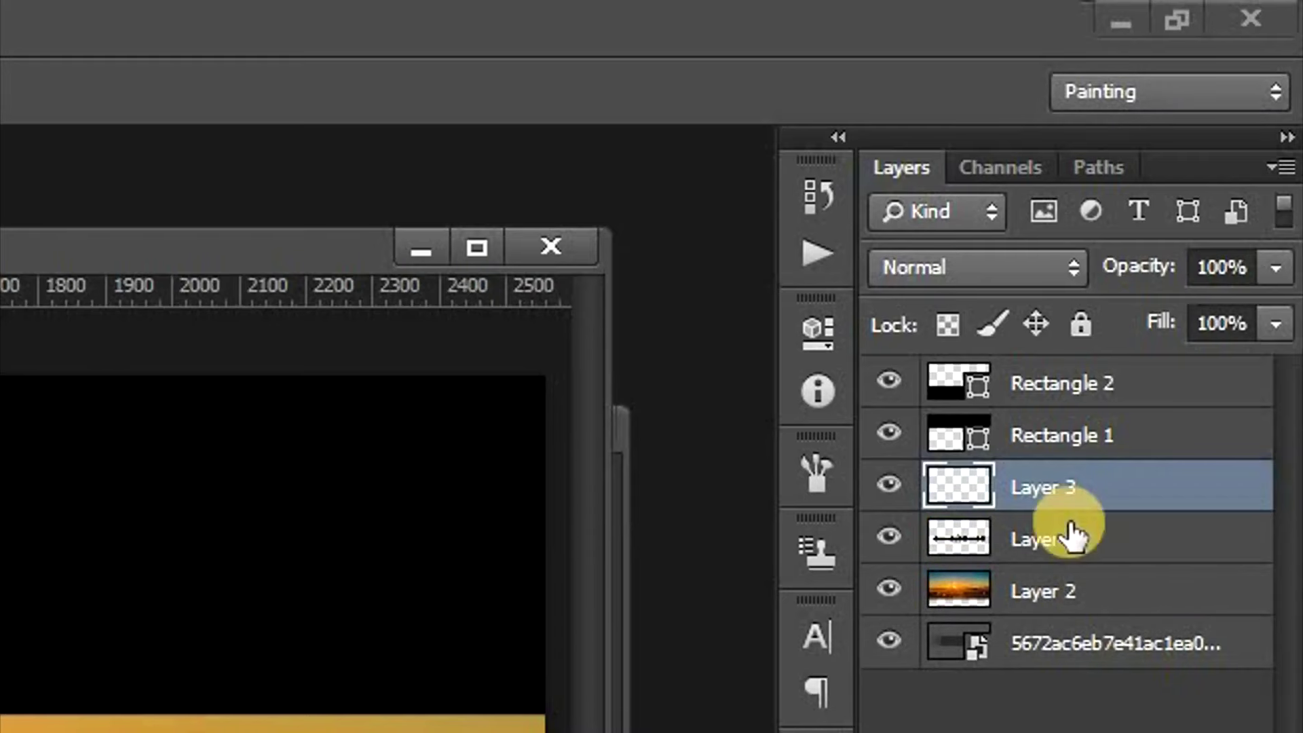
Step: Move Layer 3 below Layer 1 and brush grey, sampled from the reflection, over the brown reflection
drag(1050, 495, 1063, 550)
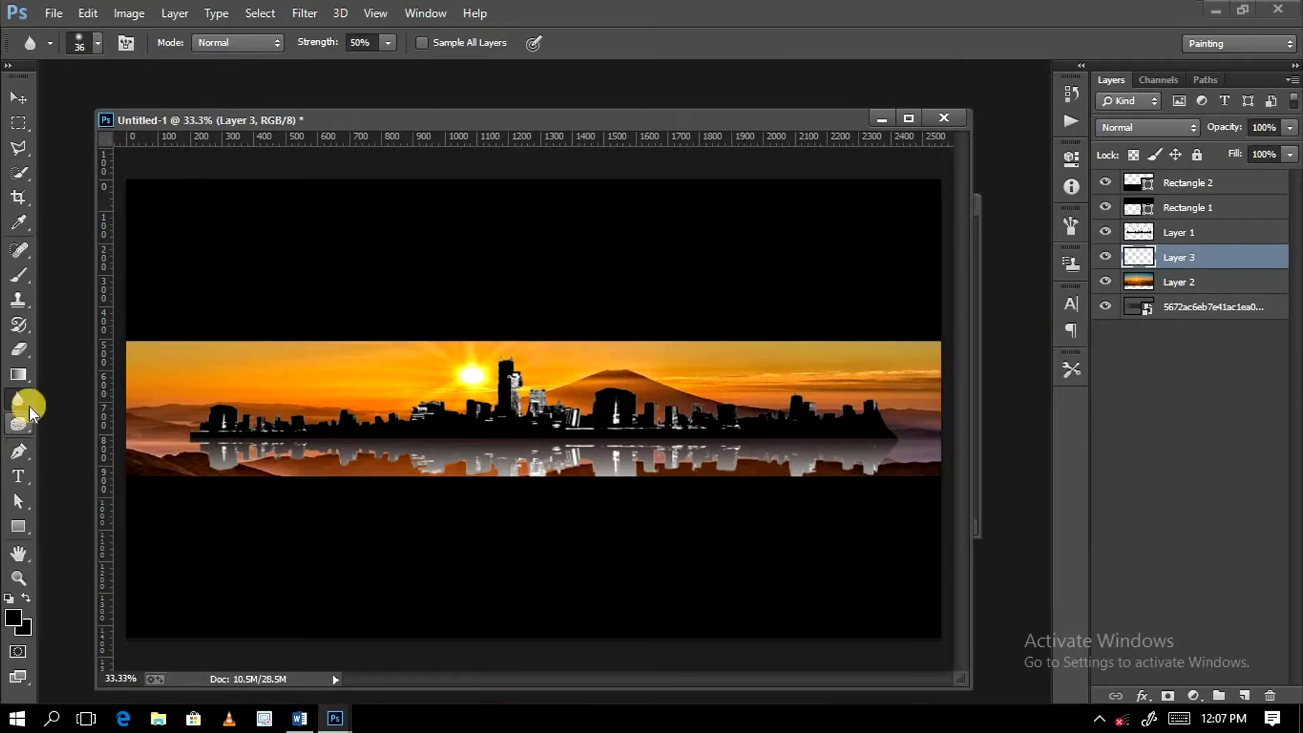
click(19, 275)
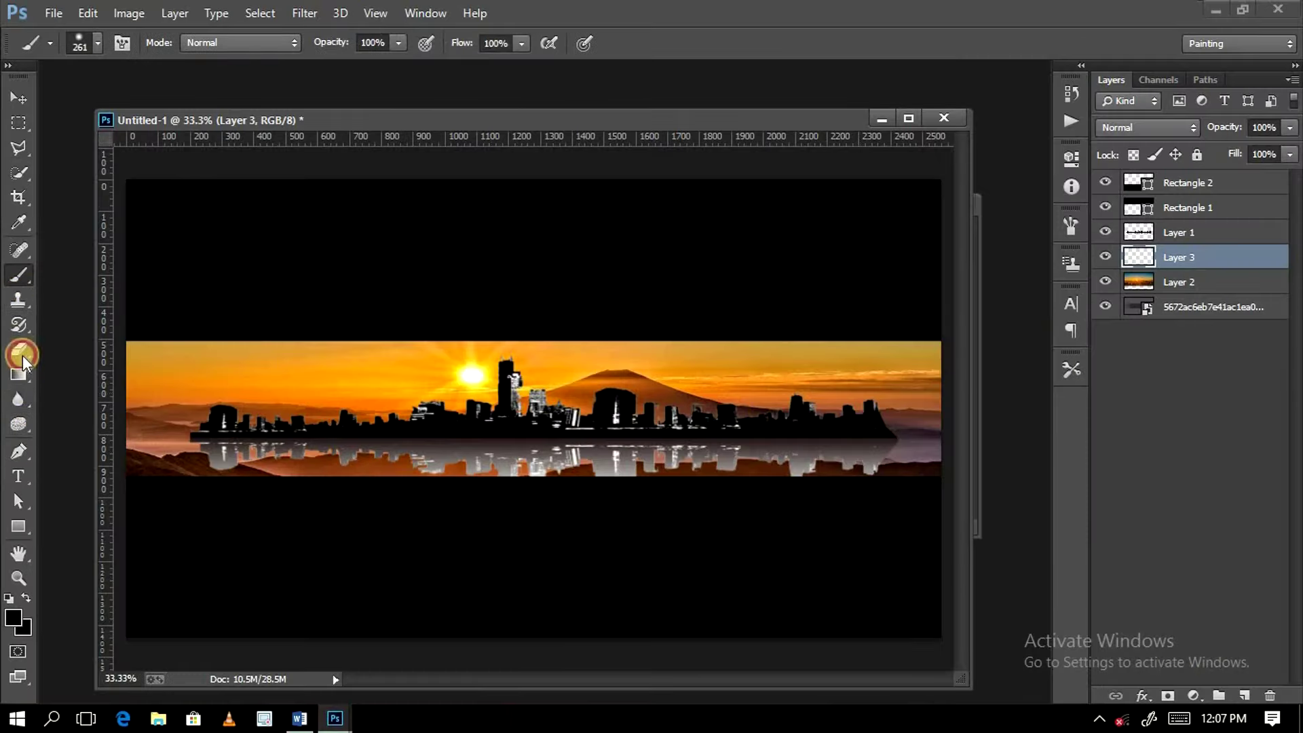
click(15, 617)
click(220, 456)
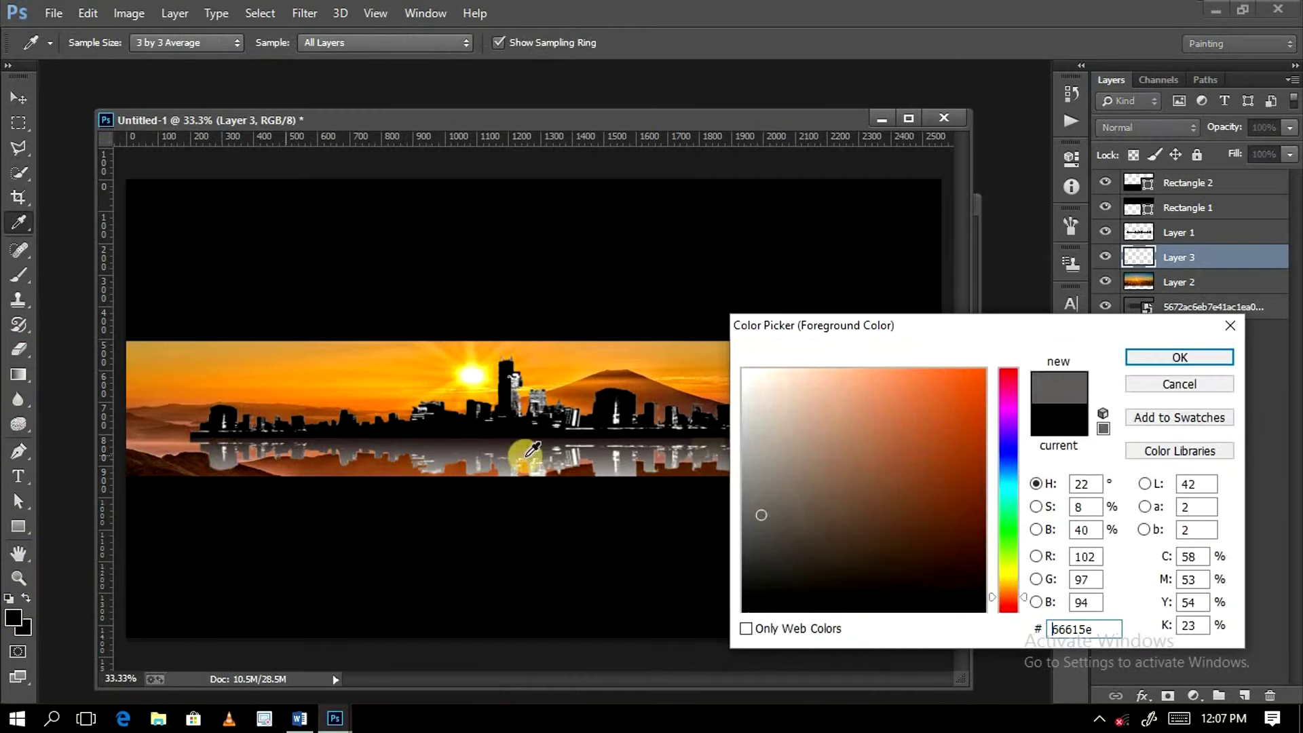
click(1174, 358)
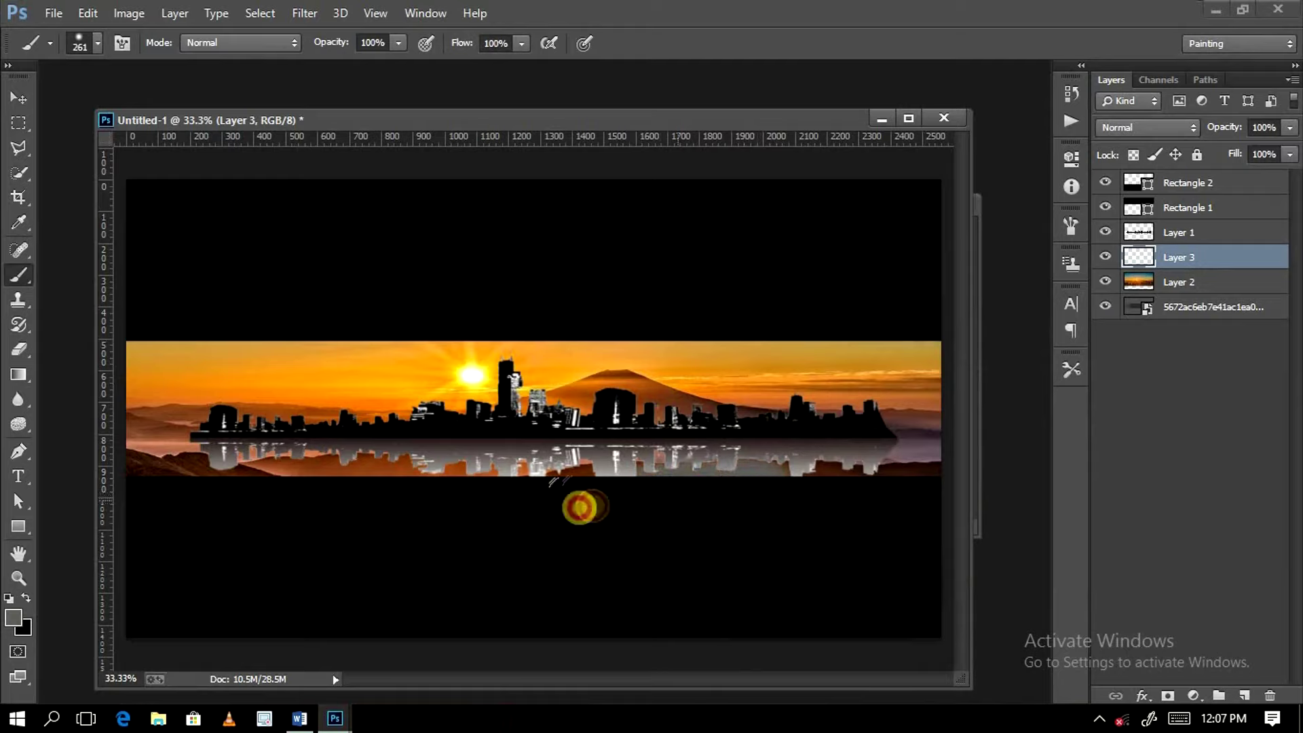
drag(129, 455, 938, 468)
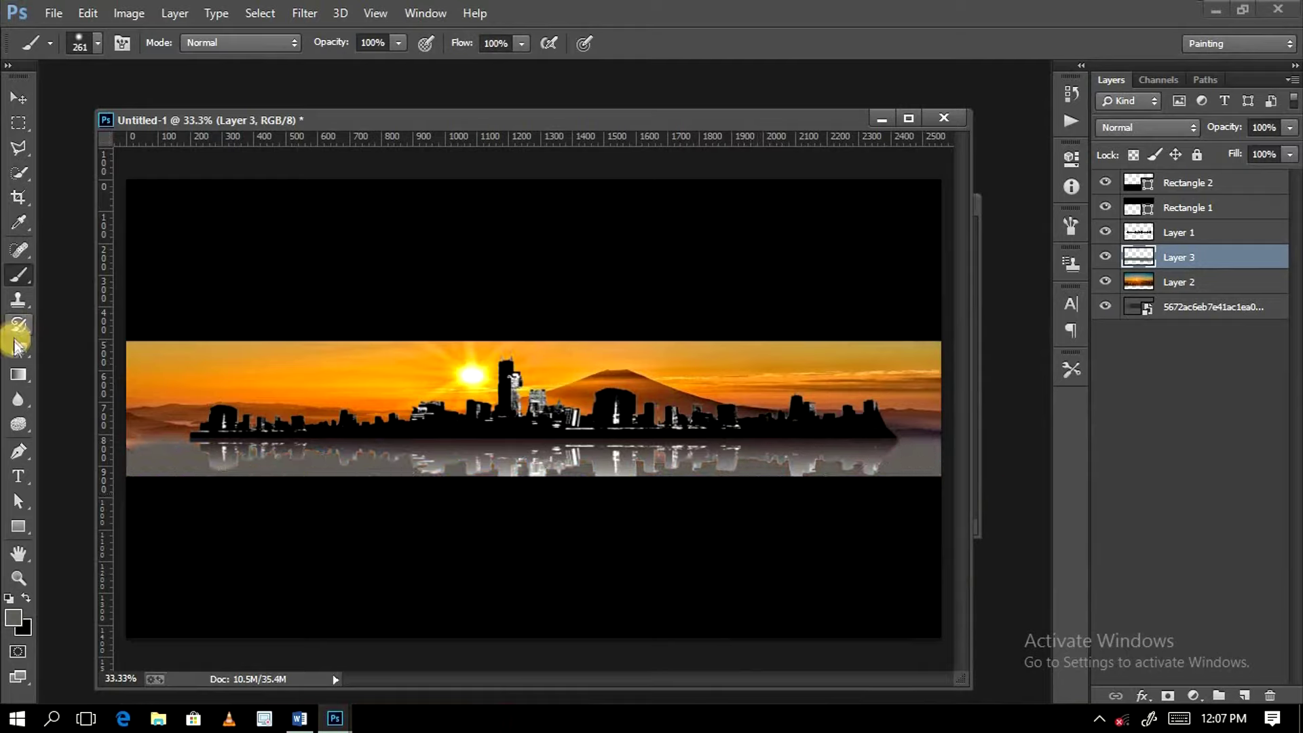
drag(18, 399, 98, 438)
Step: Smudge Layer 1's reflection horizontally into a rippled, watery look
click(98, 436)
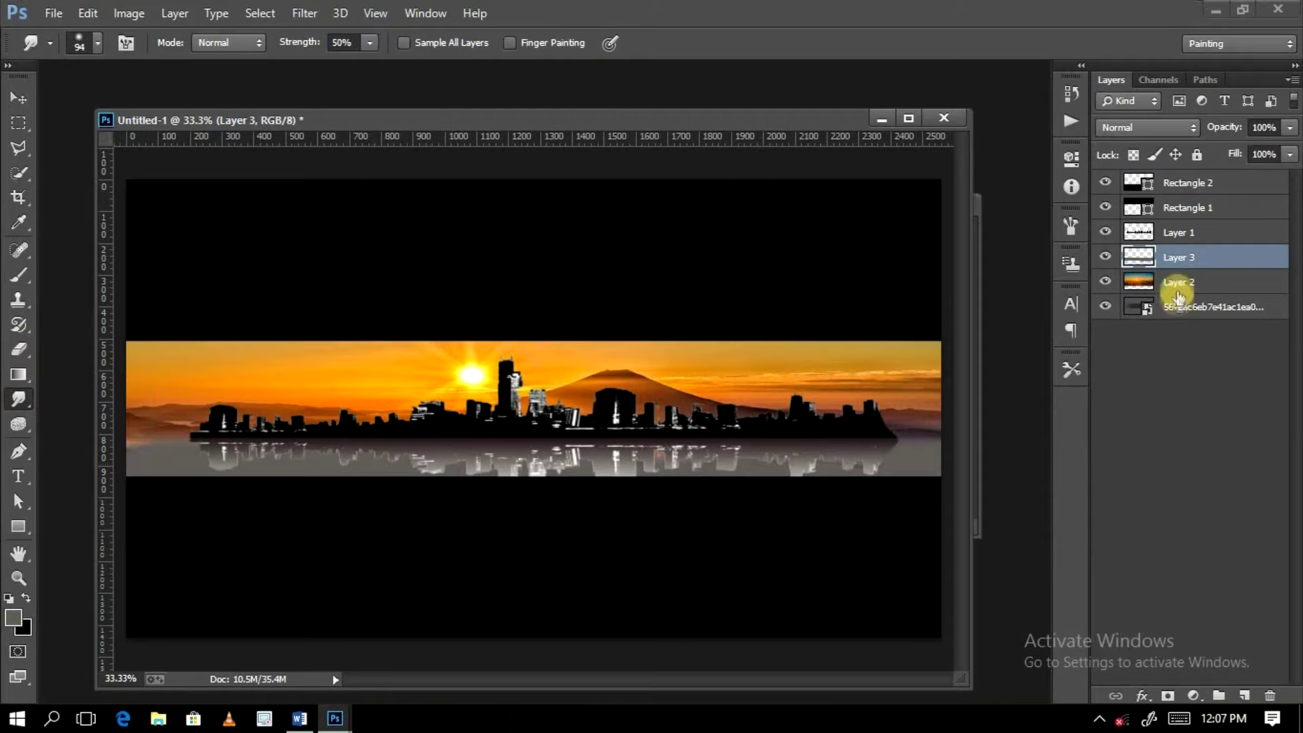
click(1185, 231)
drag(155, 470, 287, 470)
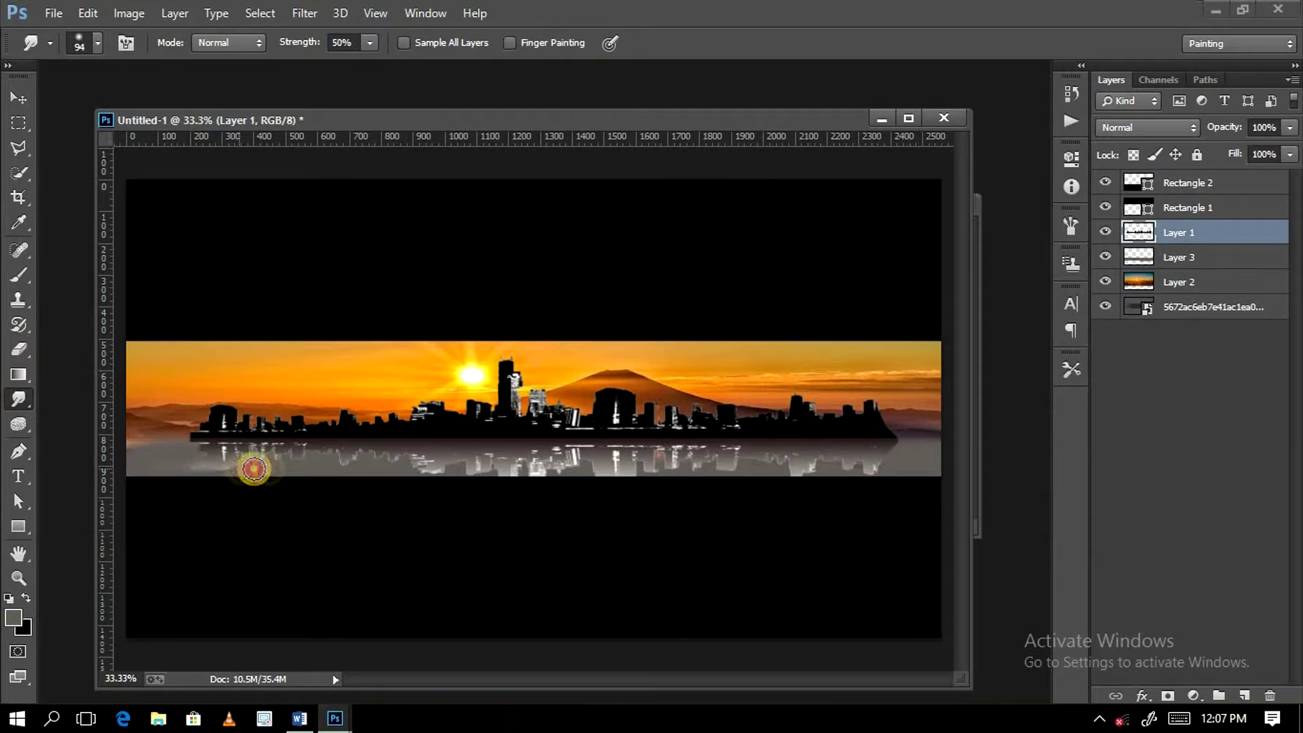
key(ctrl+plus)
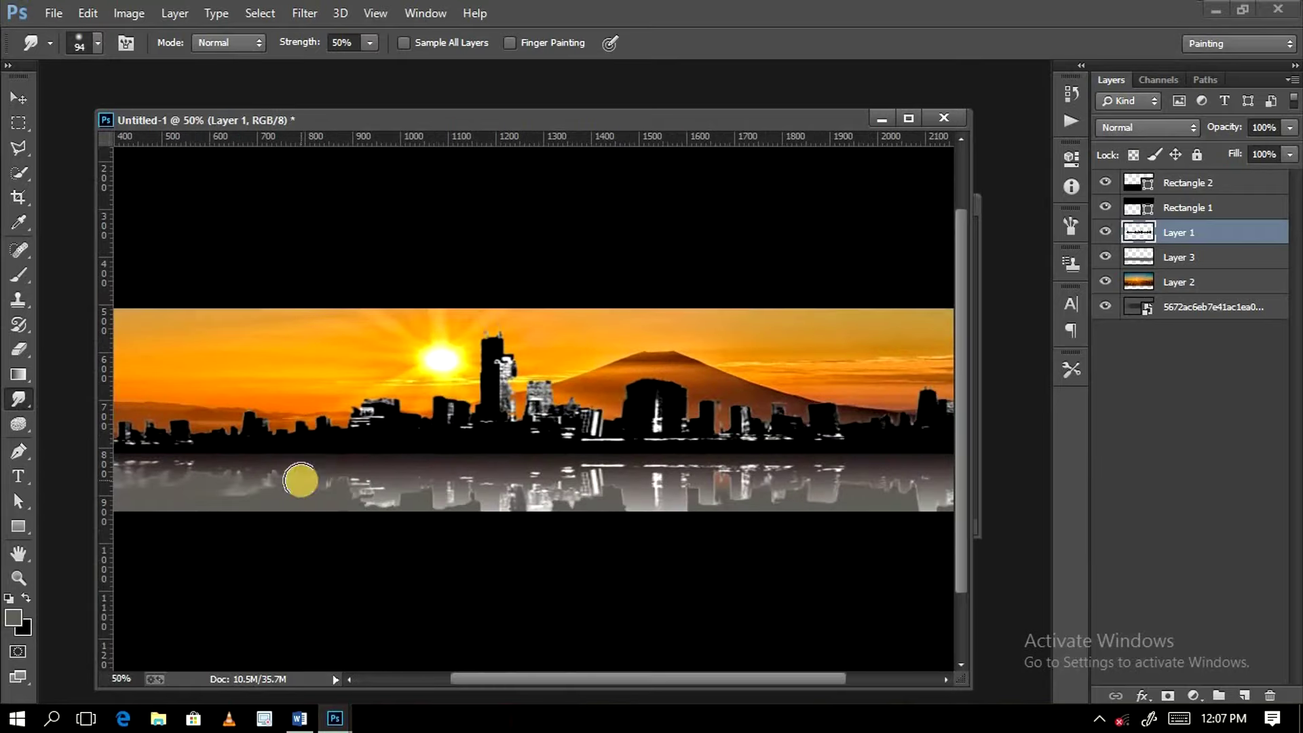
drag(564, 679, 480, 679)
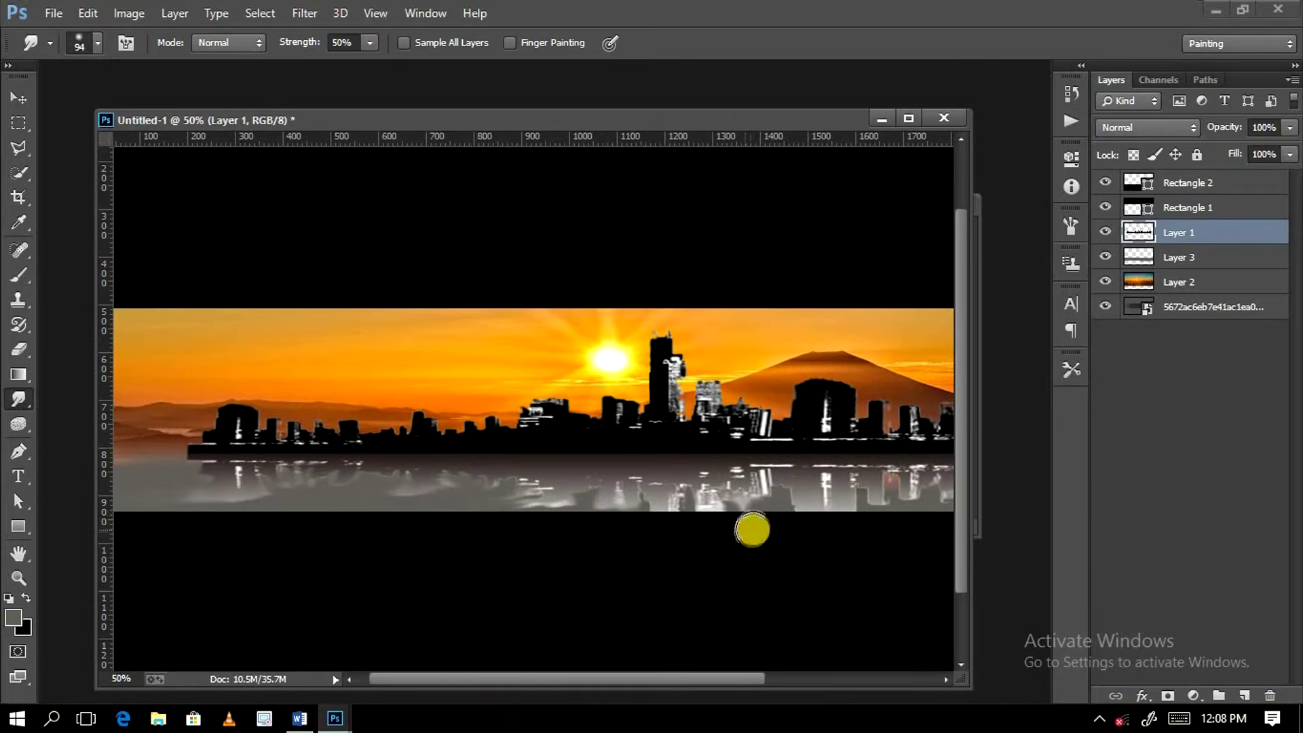
drag(663, 678, 813, 679)
drag(913, 493, 975, 481)
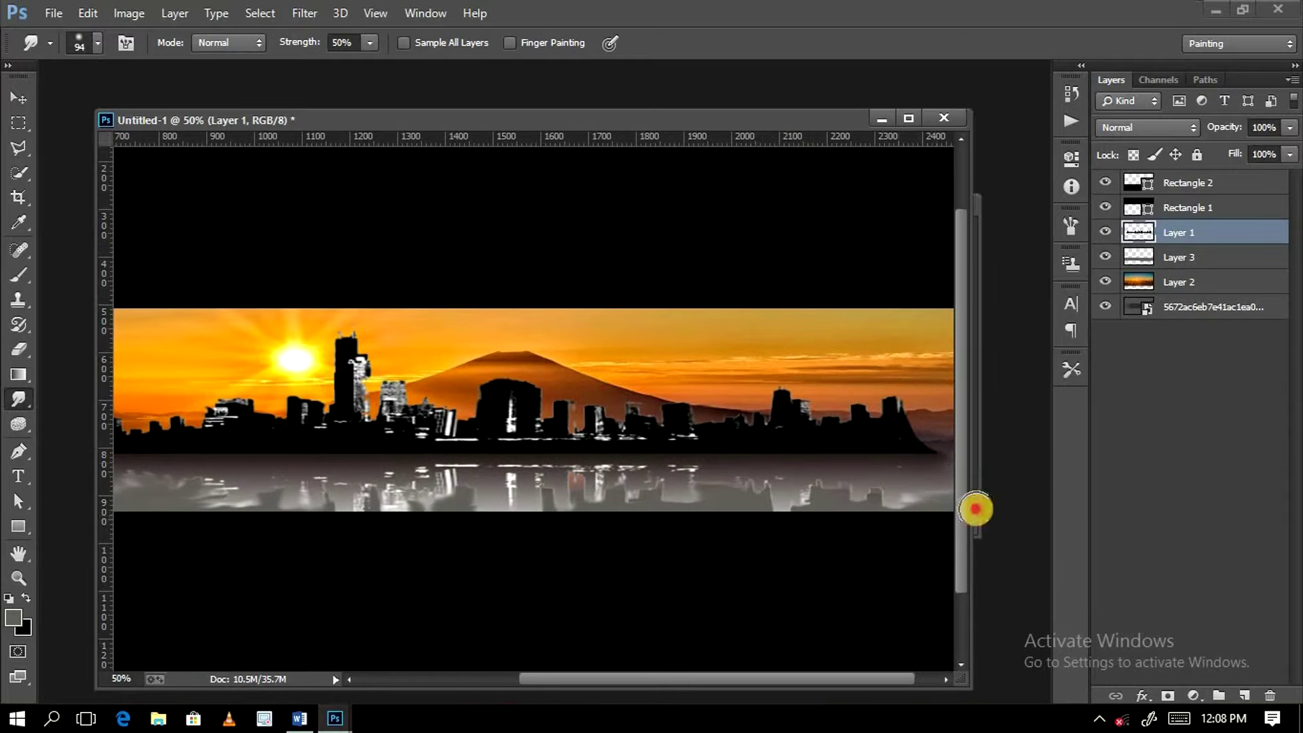
drag(729, 679, 656, 679)
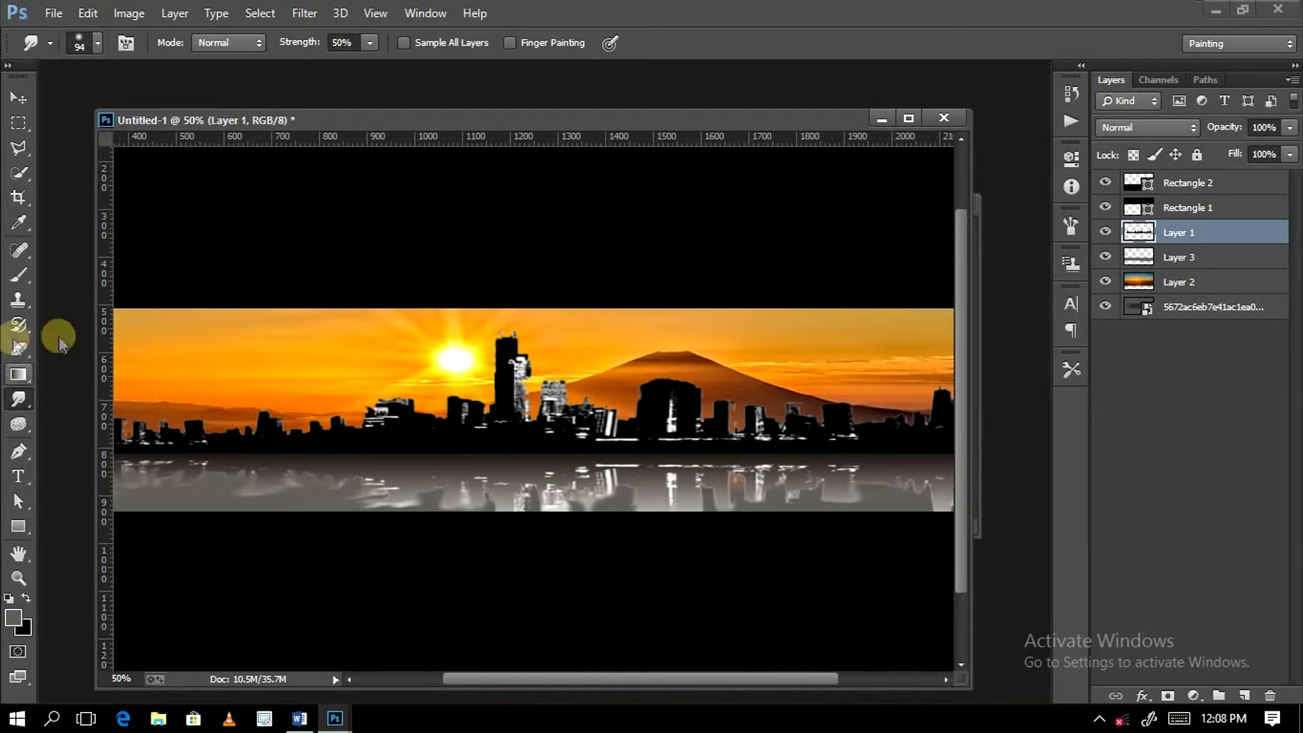
Step: Return to the Brush on Layer 3 and adjust its size options
key(alt+bracketleft)
key(b)
right_click(852, 499)
key(Return)
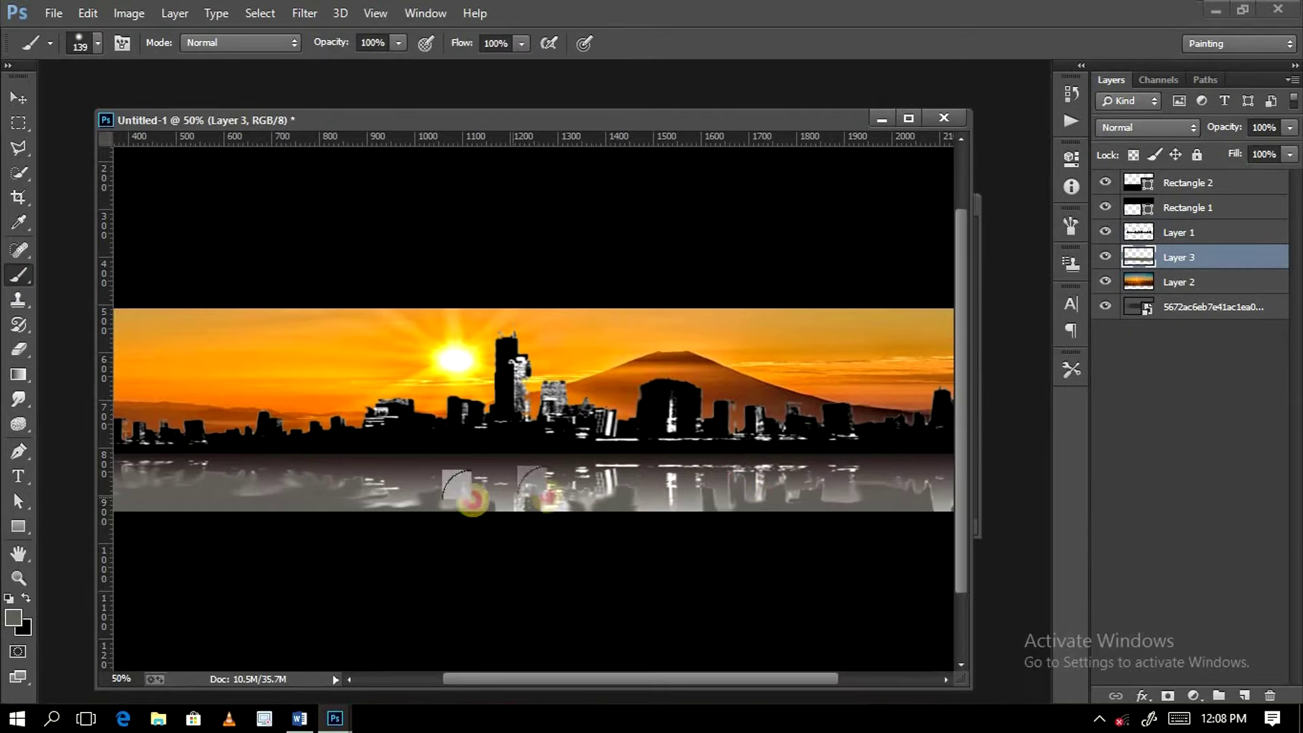
key(ctrl+minus)
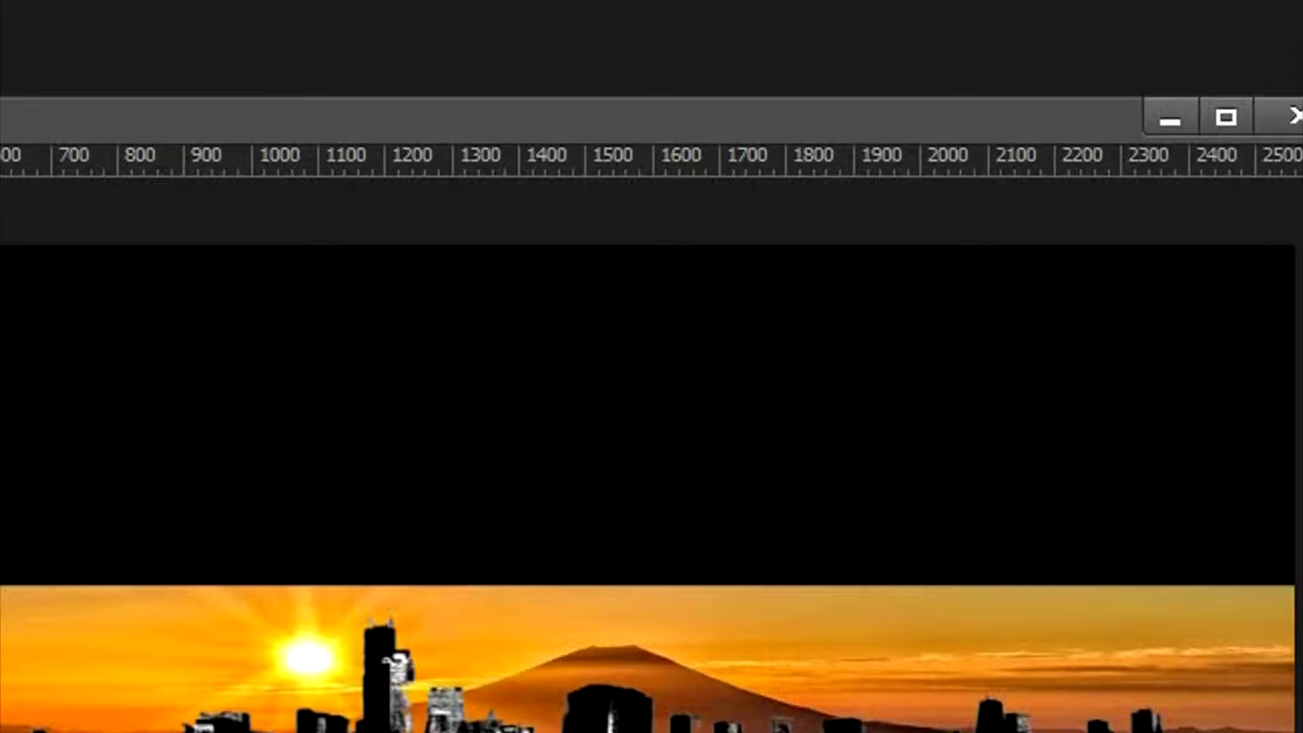
Step: Add Layer 4 and set the foreground to orange sampled from the sunset sky
key(ctrl+shift+n)
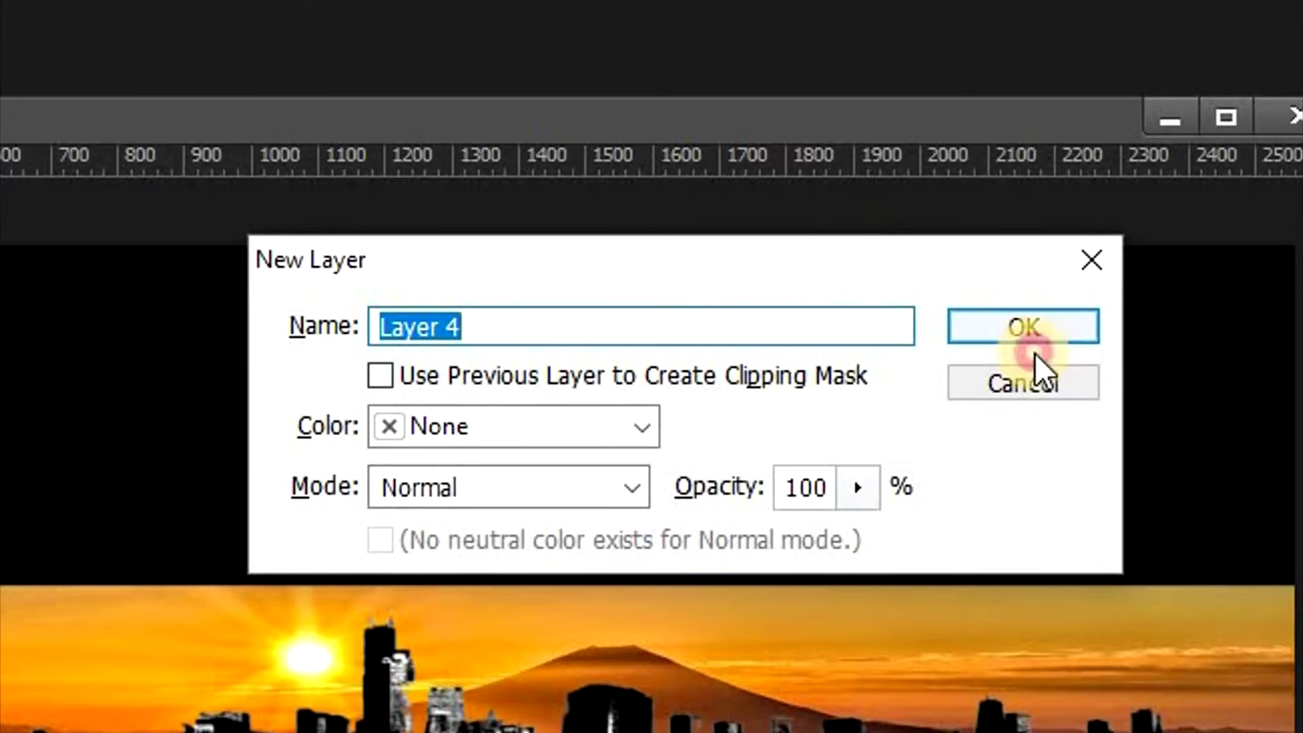
click(1037, 328)
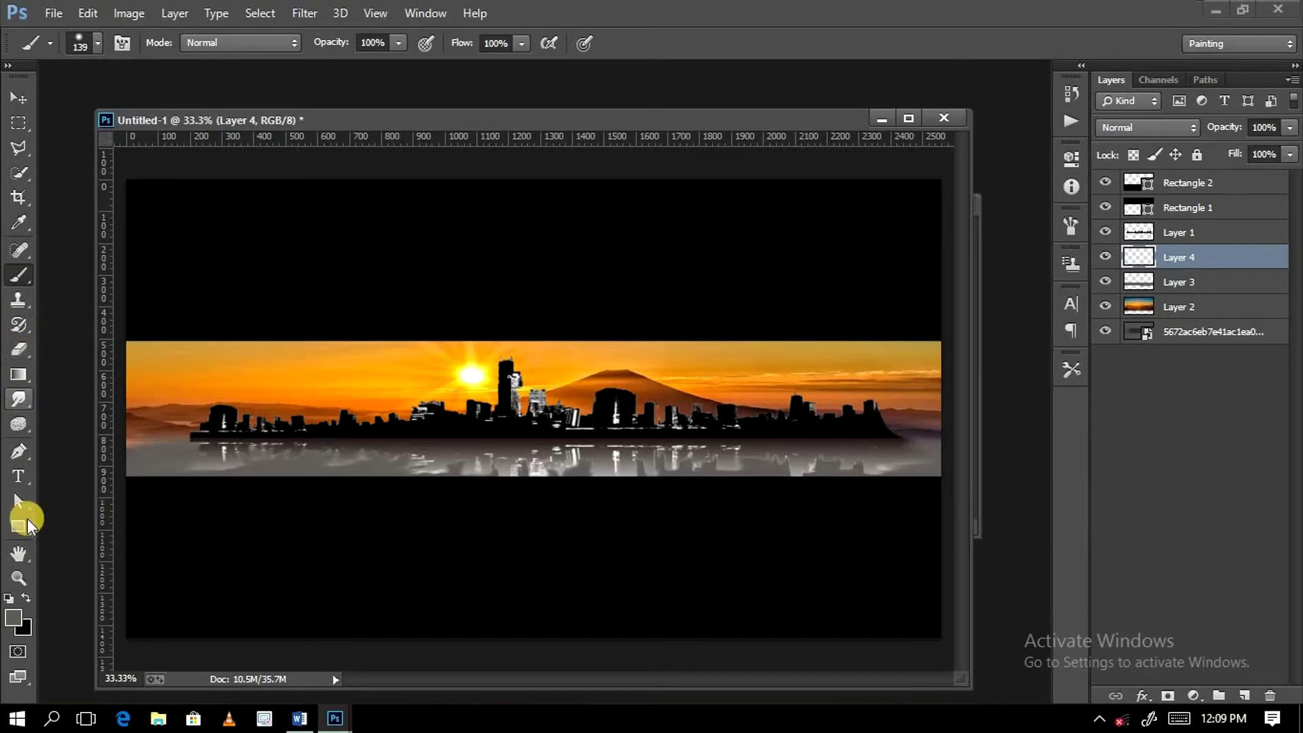
click(13, 615)
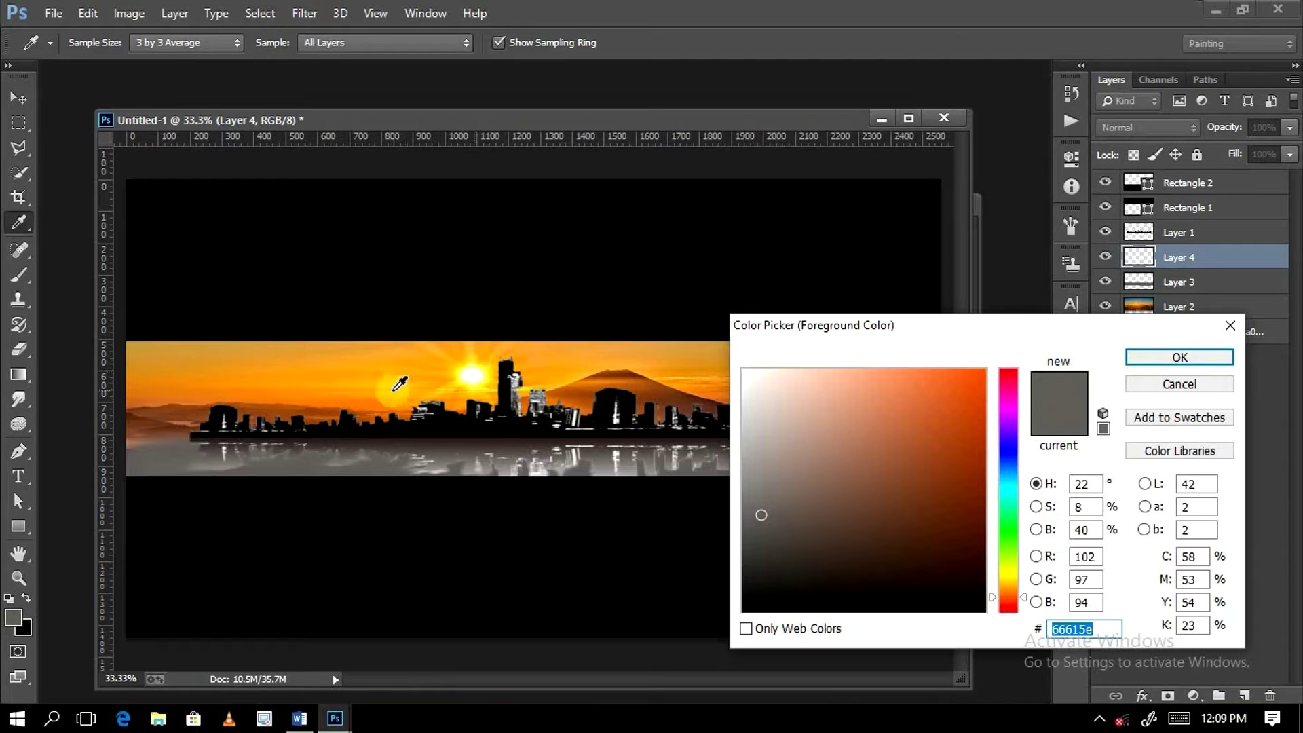
click(372, 407)
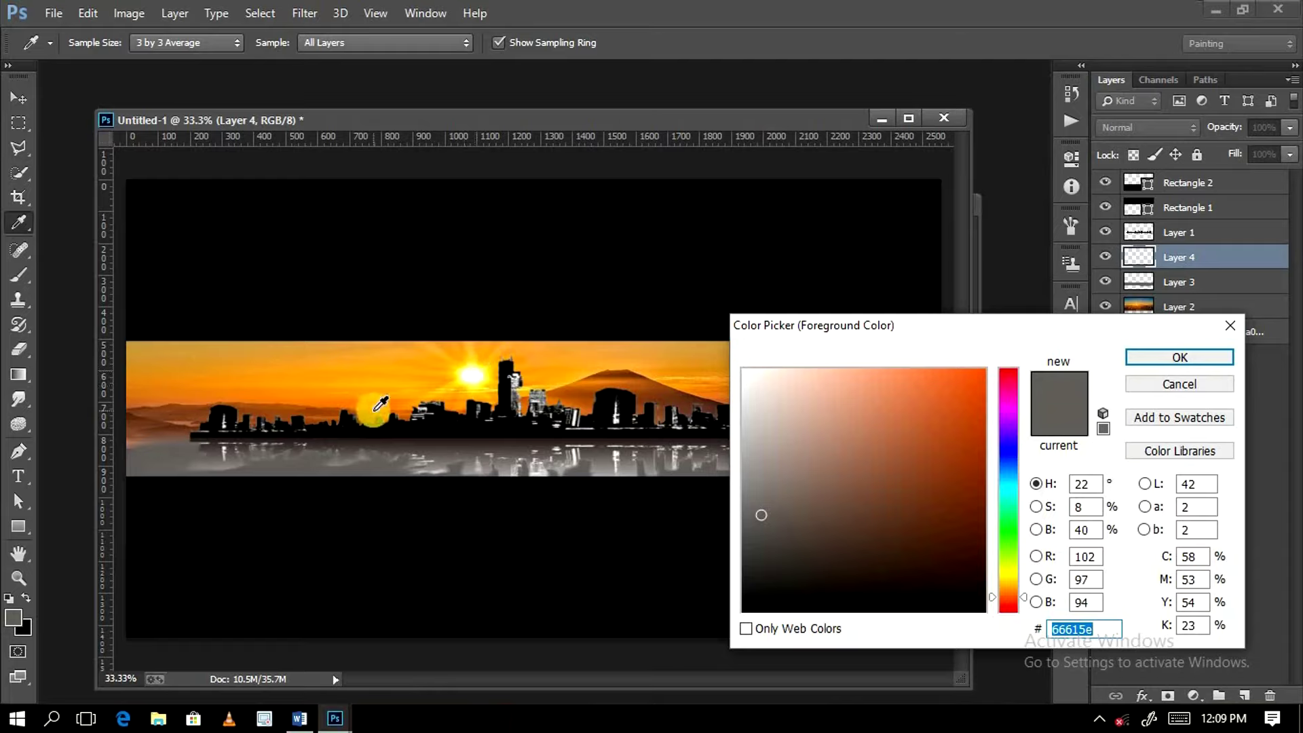
click(1152, 364)
Step: Brush orange strokes along the reflection strip using the 45 px scattered brush tip
key(b)
drag(174, 455, 882, 484)
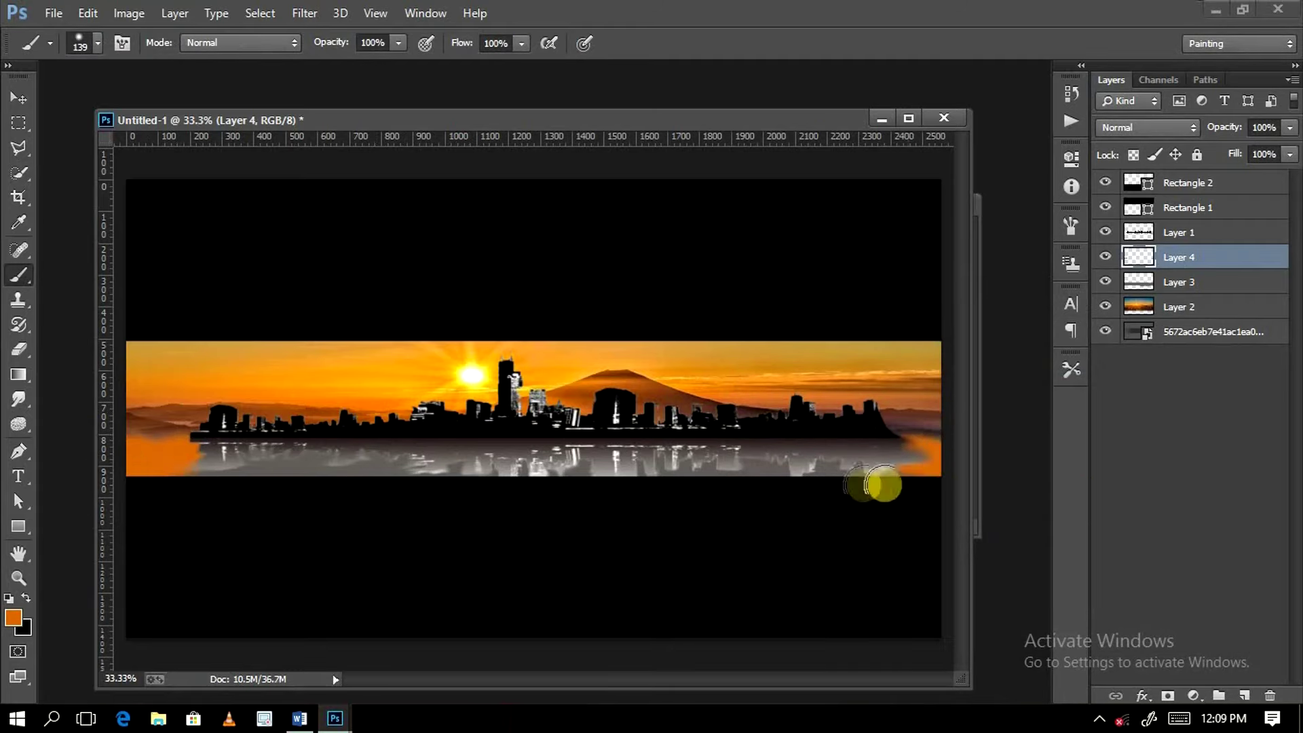
right_click(616, 452)
click(706, 682)
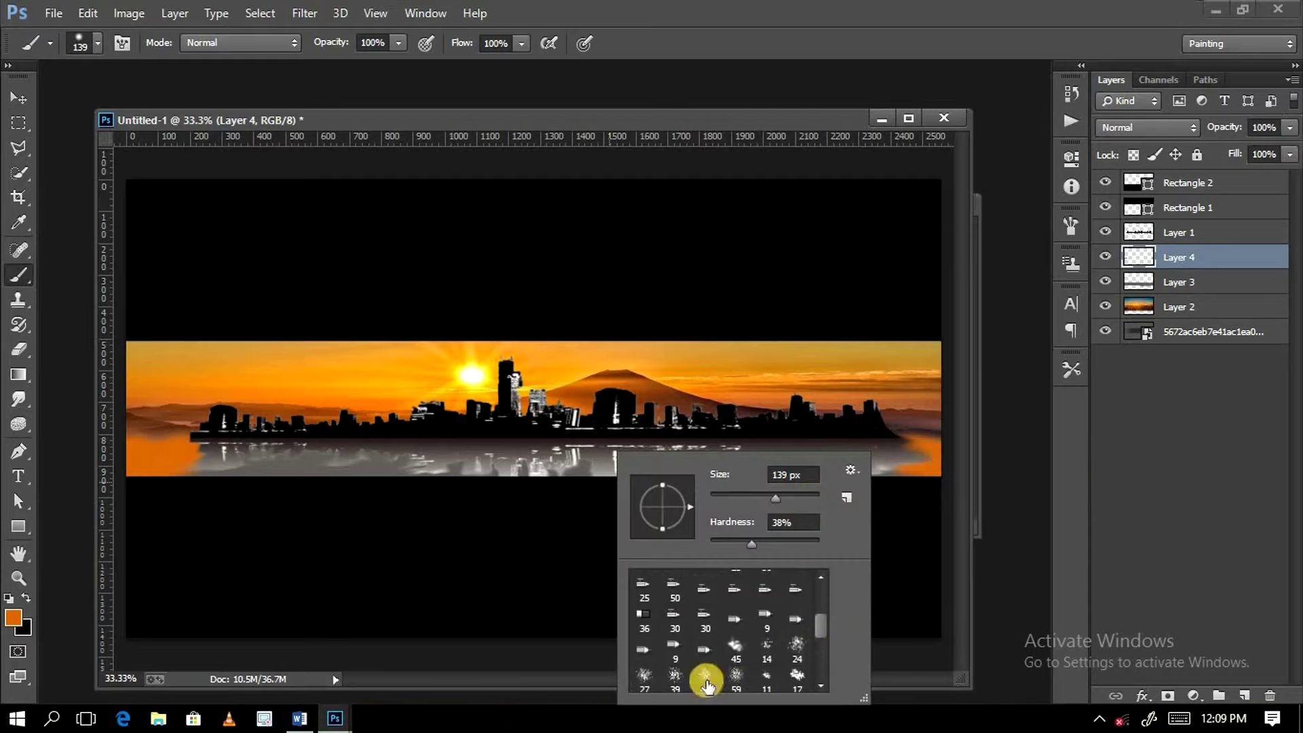
click(736, 649)
drag(752, 484, 780, 483)
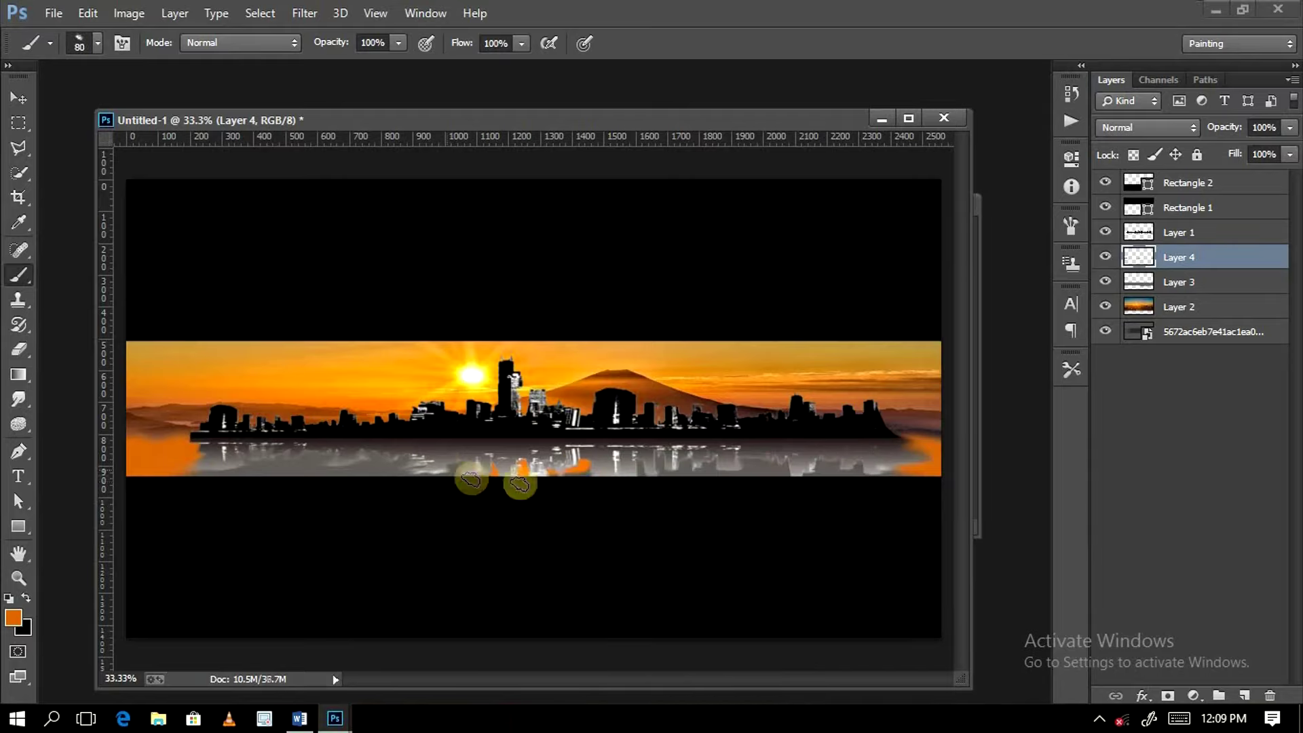
mouse_move(499, 480)
mouse_down()
mouse_move(227, 472)
mouse_move(821, 480)
mouse_move(841, 445)
mouse_move(896, 466)
mouse_move(645, 489)
mouse_move(151, 466)
mouse_up()
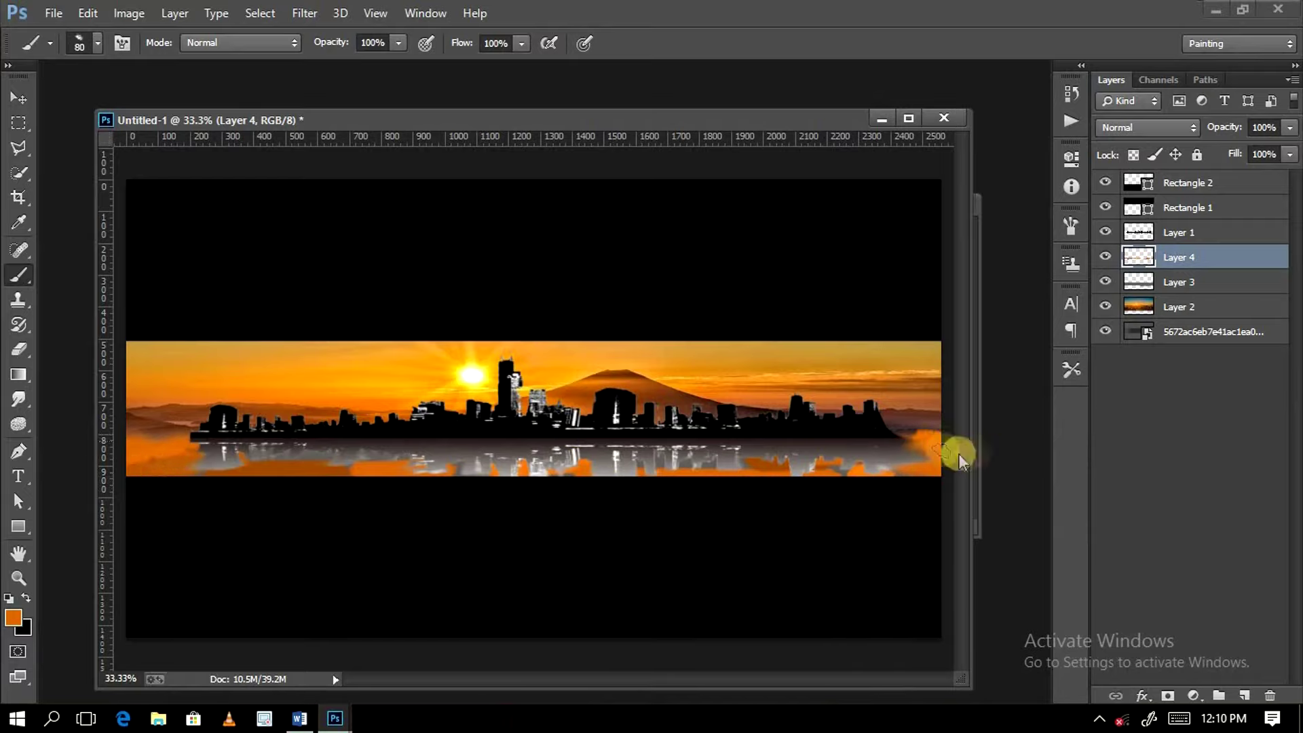
Step: Erase some orange strokes with the Eraser at size 96 and larger
click(18, 349)
right_click(314, 454)
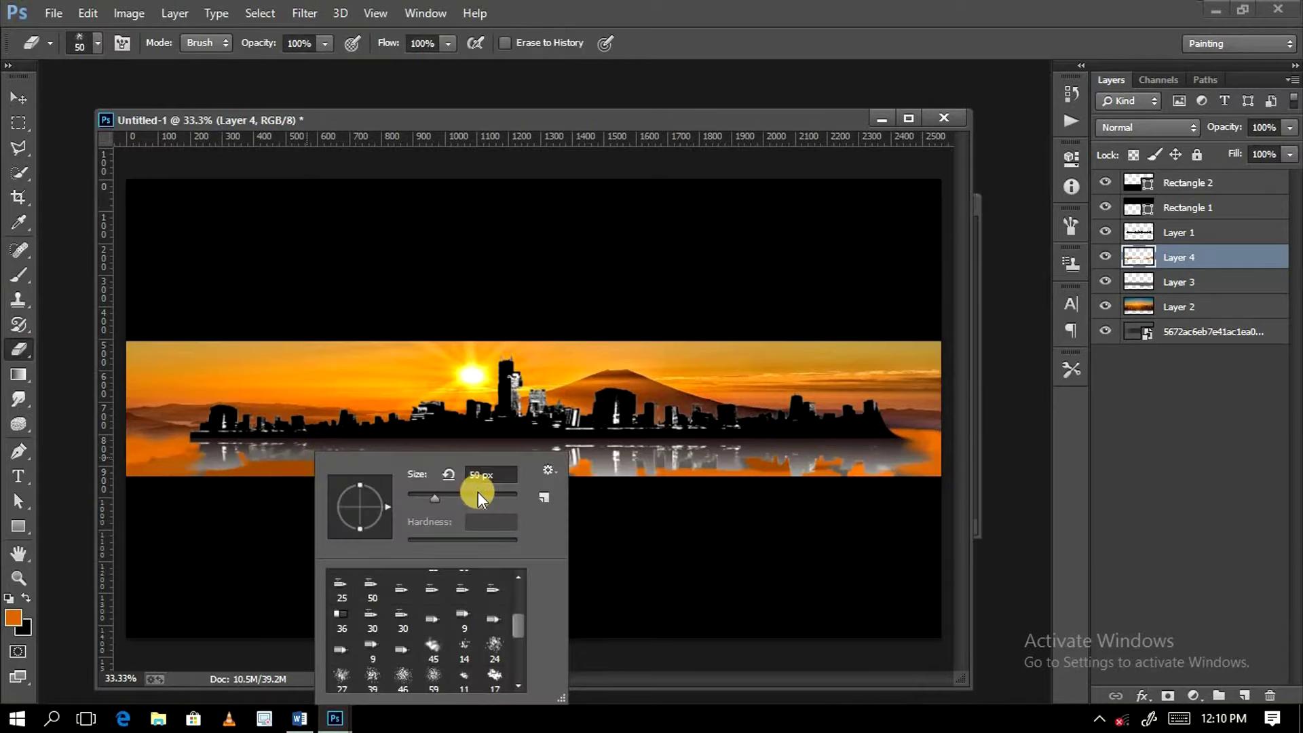
text(96)
key(Return)
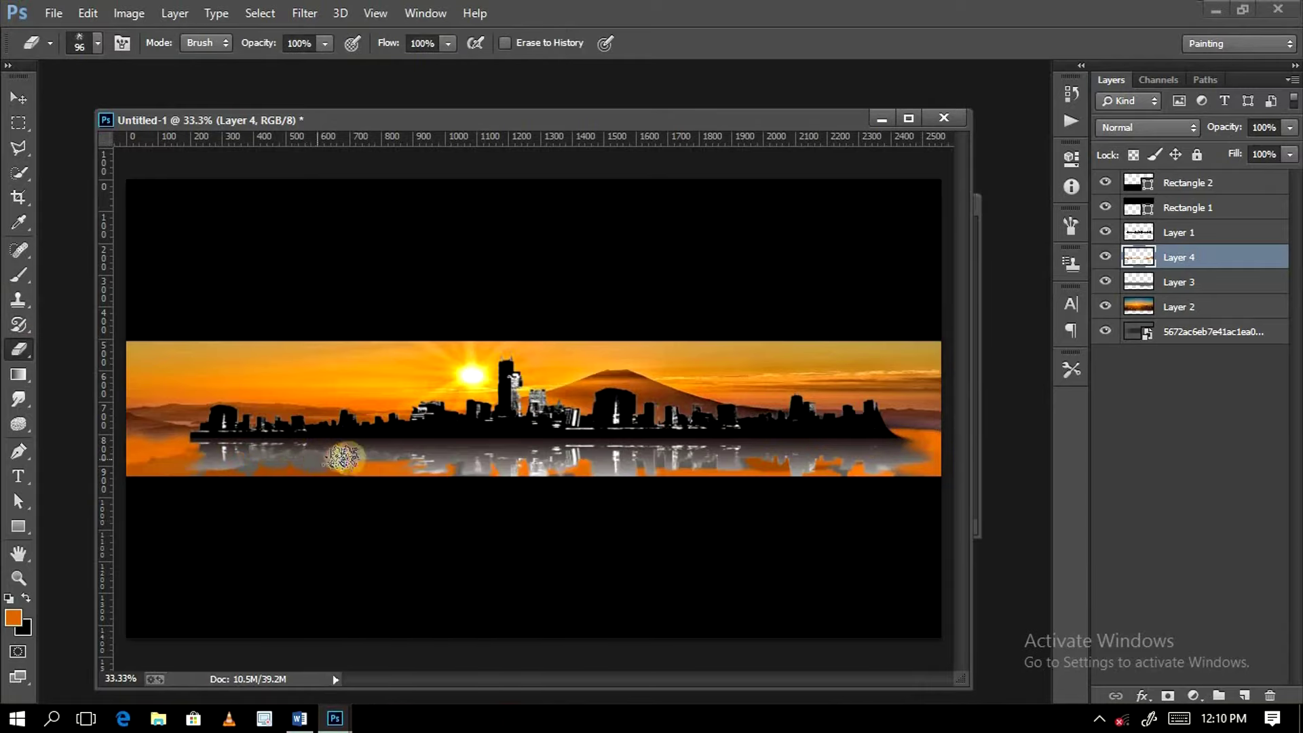
right_click(160, 448)
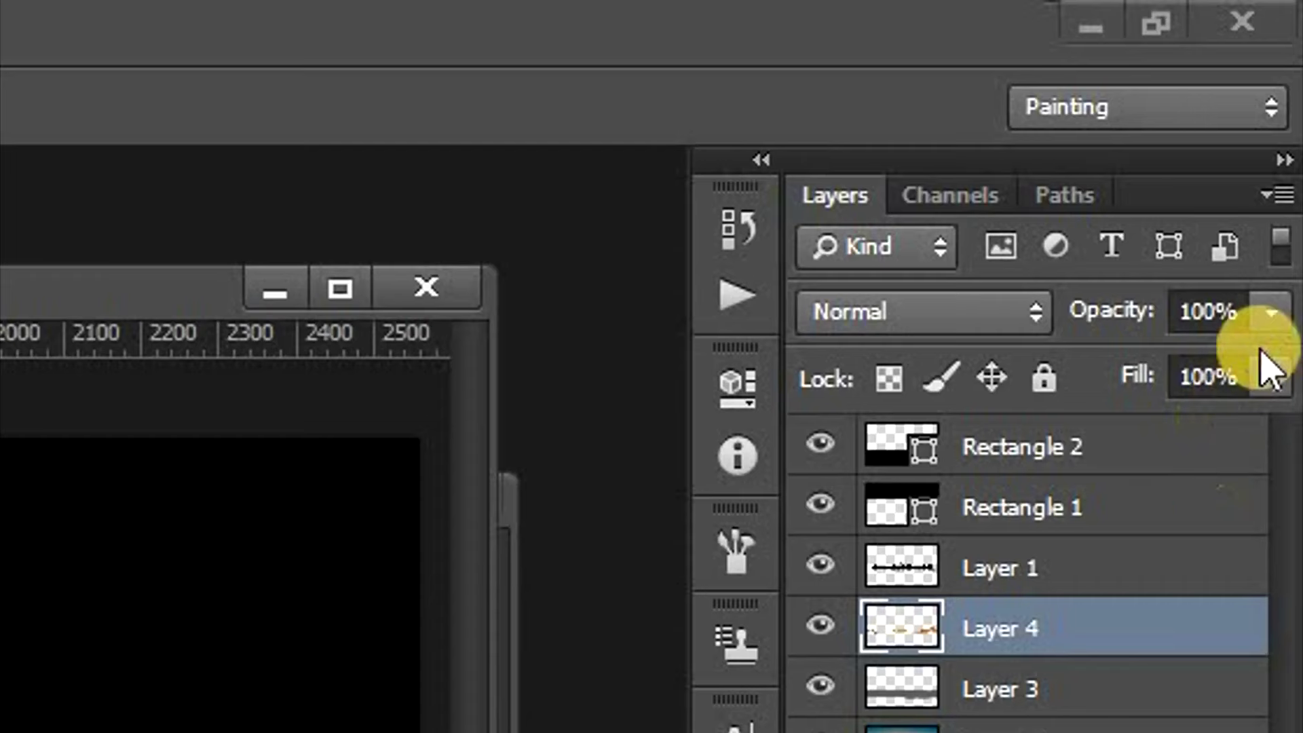
Step: Set Layer 4 to 51% opacity and 75% fill, then select the sunset Layer 2
click(1271, 312)
click(1196, 364)
drag(1160, 366, 1155, 368)
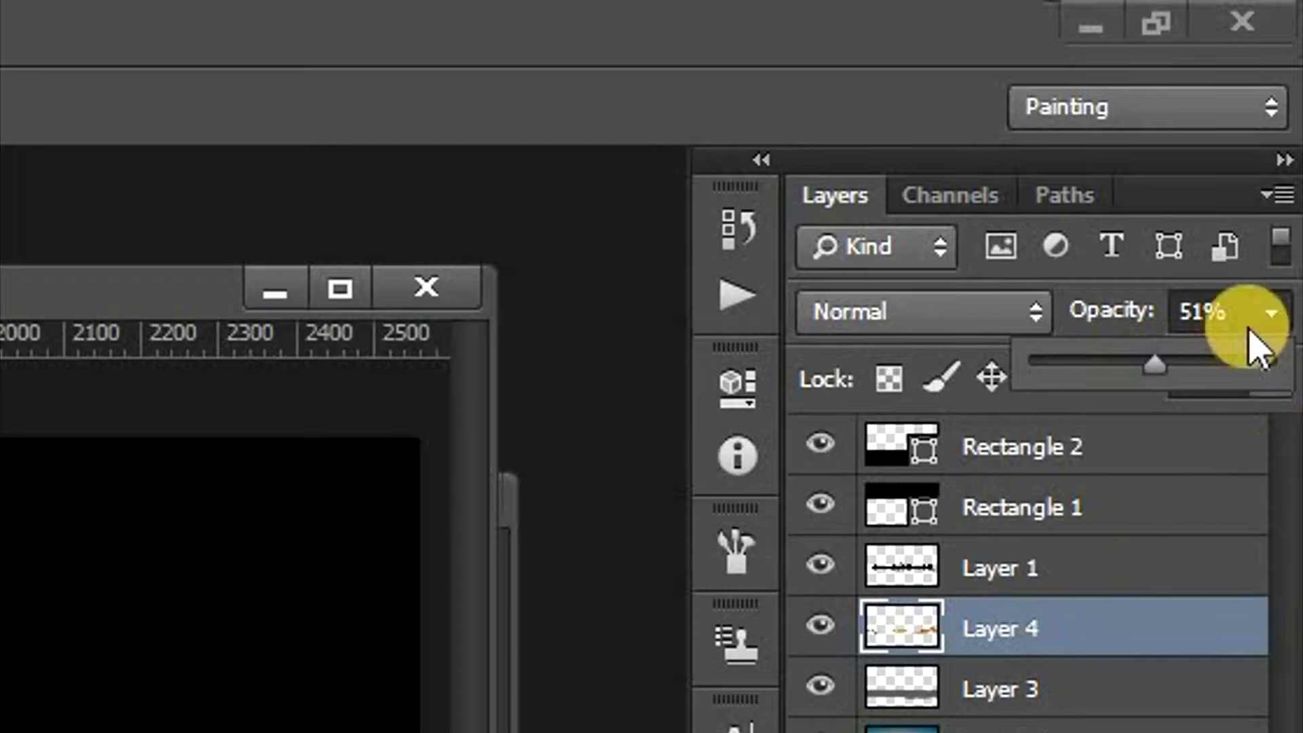
click(1267, 399)
drag(1267, 429, 1213, 438)
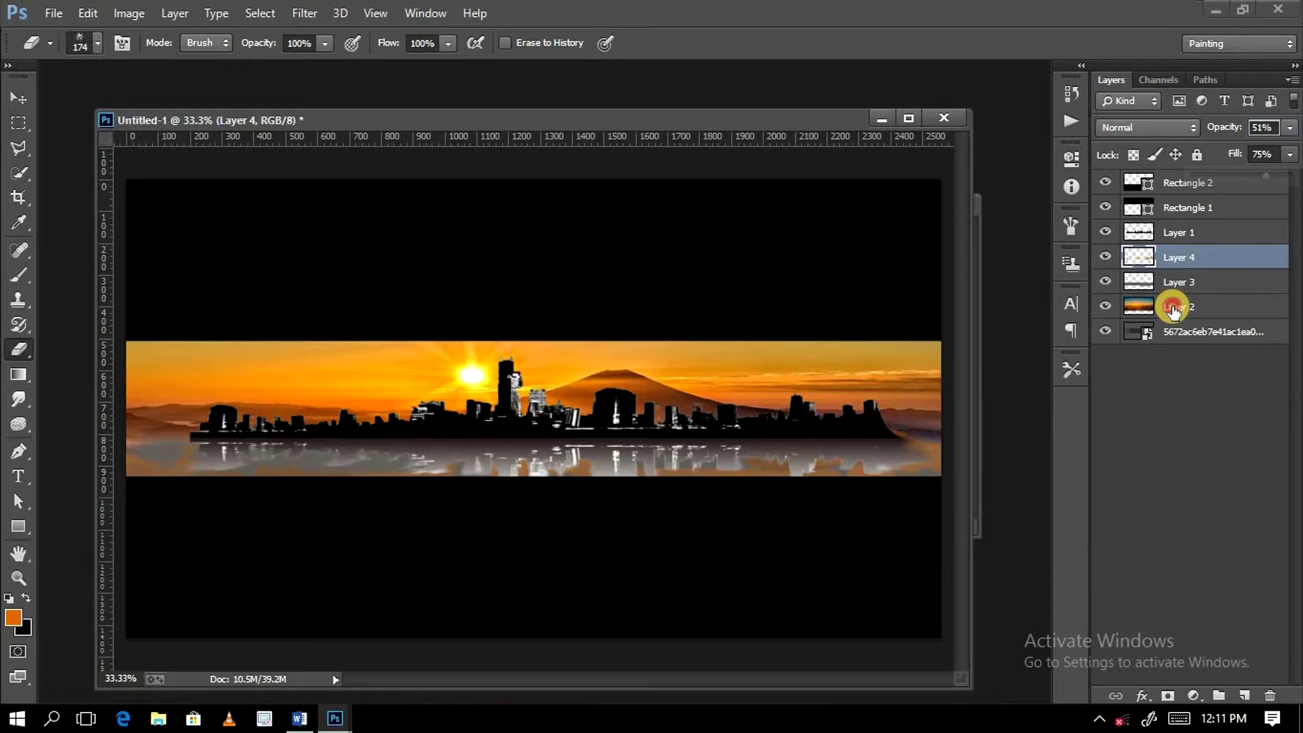
click(1175, 309)
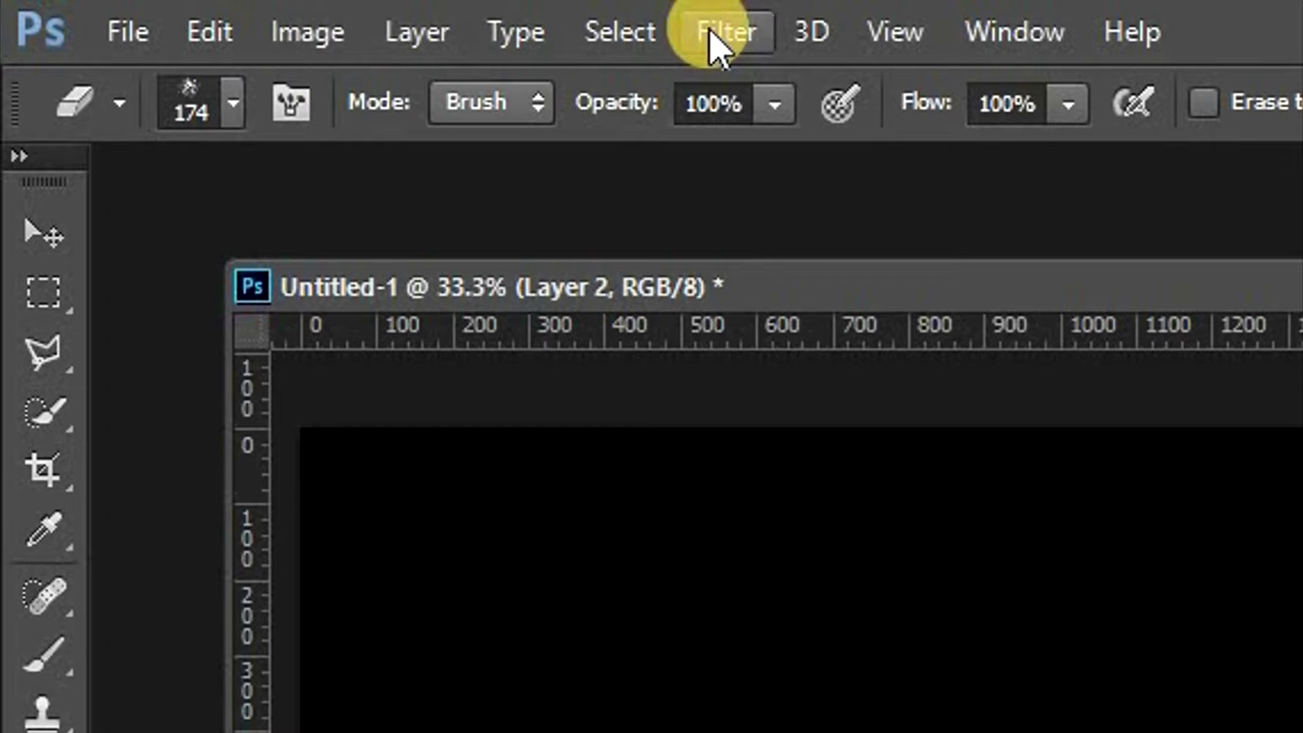
Step: Darken Layer 2's sky in Camera Raw: Exposure -1.90, Contrast +43, Highlights +90, Blacks -49, Clarity +90
click(711, 34)
click(779, 305)
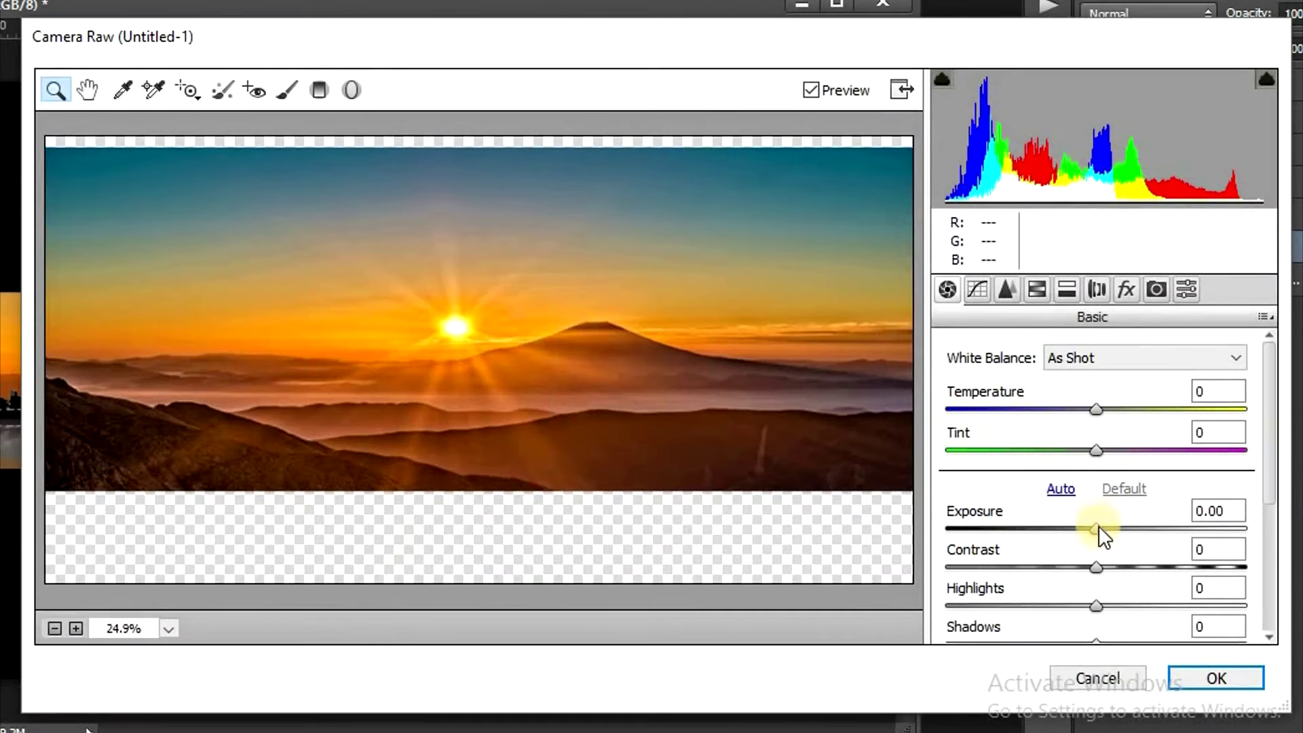
drag(1099, 530, 1041, 531)
mouse_move(1094, 568)
mouse_down()
mouse_move(1044, 567)
mouse_move(1161, 568)
mouse_up()
drag(1097, 606, 1234, 605)
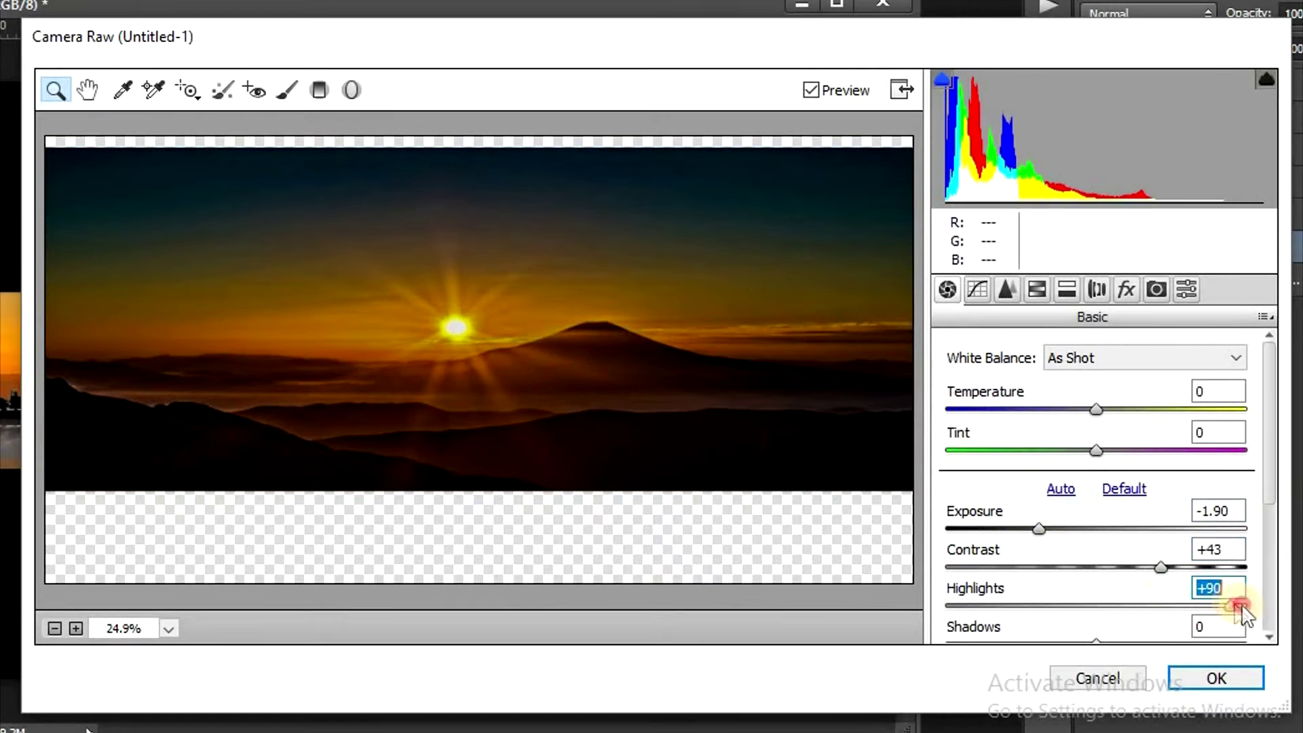
scroll(1273, 442, down, 3)
mouse_move(1053, 558)
mouse_down()
mouse_move(1097, 558)
mouse_move(1023, 587)
mouse_up()
scroll(1103, 564, down, 2)
drag(1096, 552, 1232, 553)
click(1201, 679)
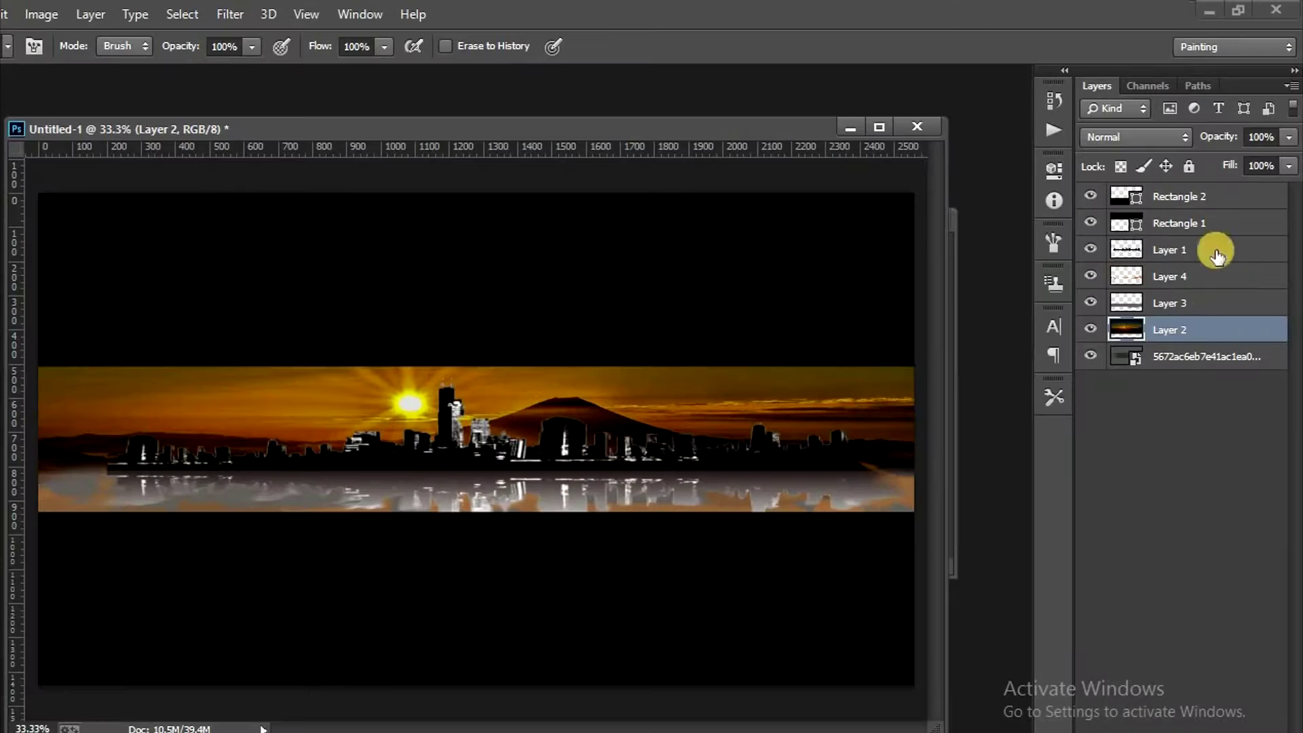
Step: Fade Layer 4's orange reflection paint to 26% opacity and 47% fill
click(1215, 277)
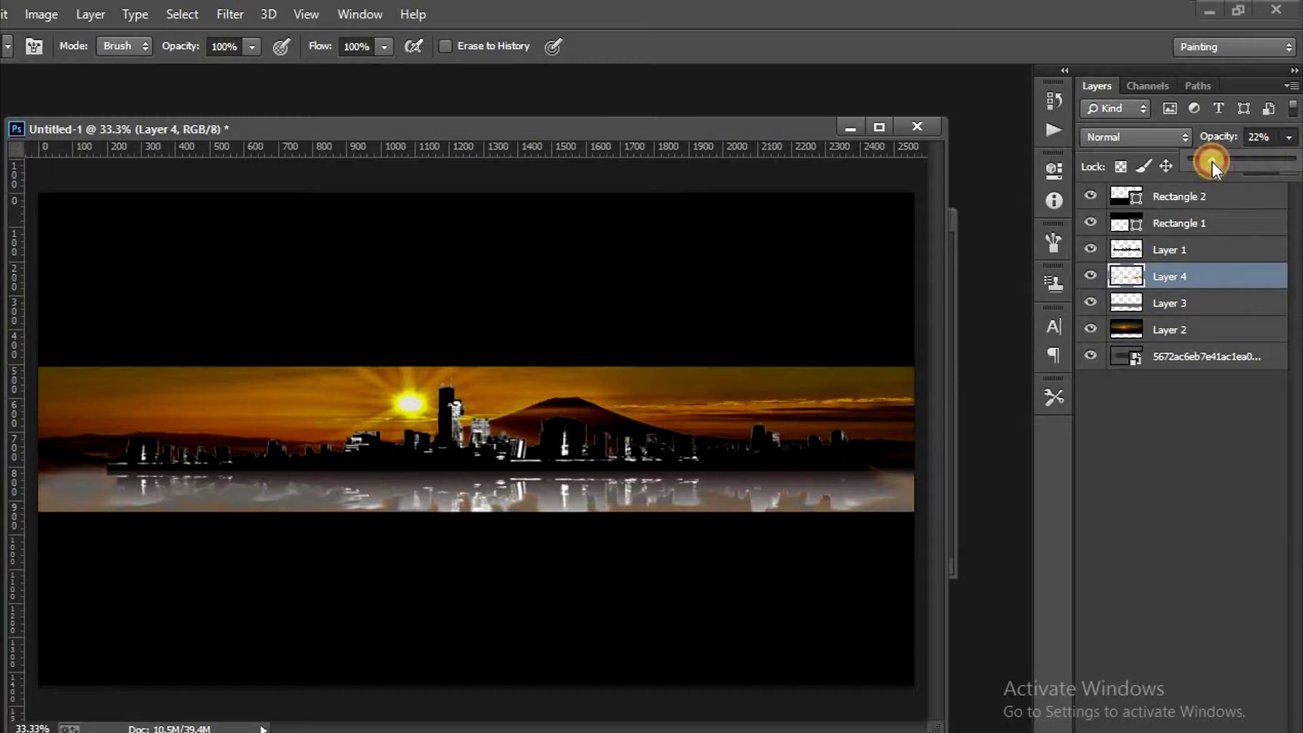
drag(1212, 167, 1216, 169)
click(1288, 166)
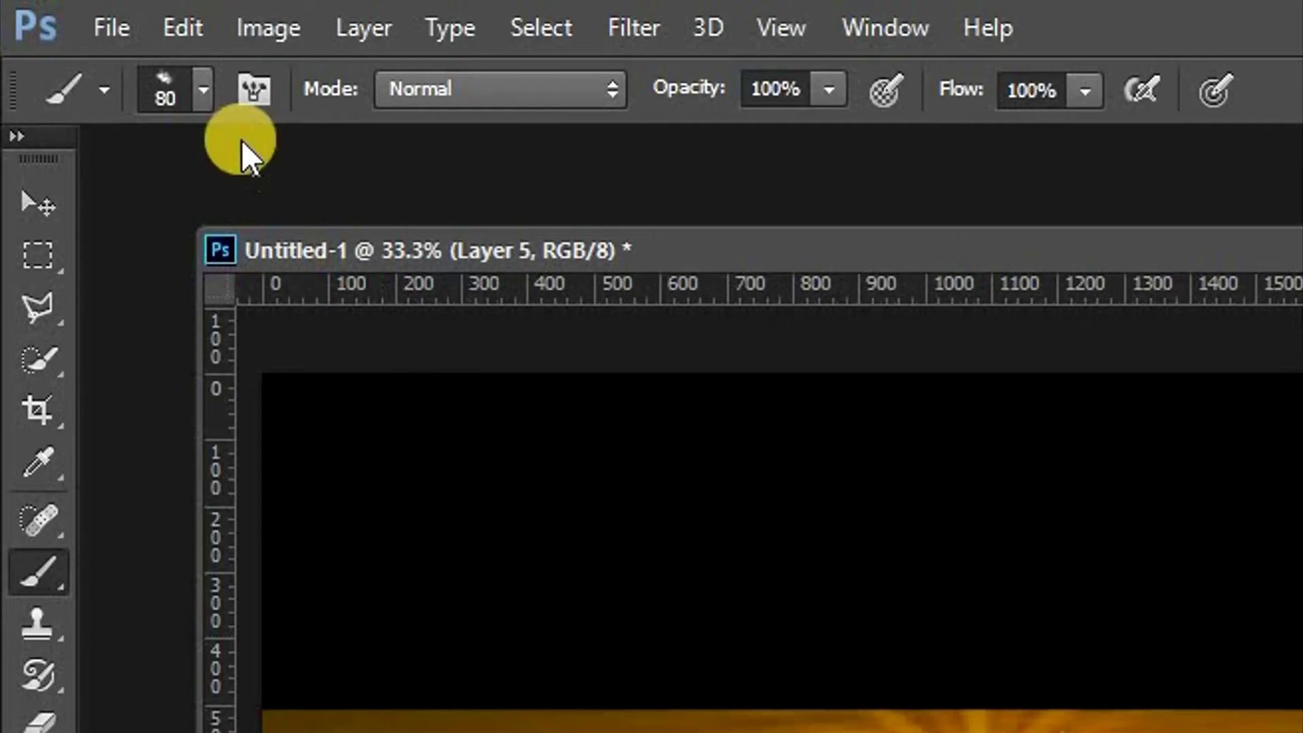
click(203, 89)
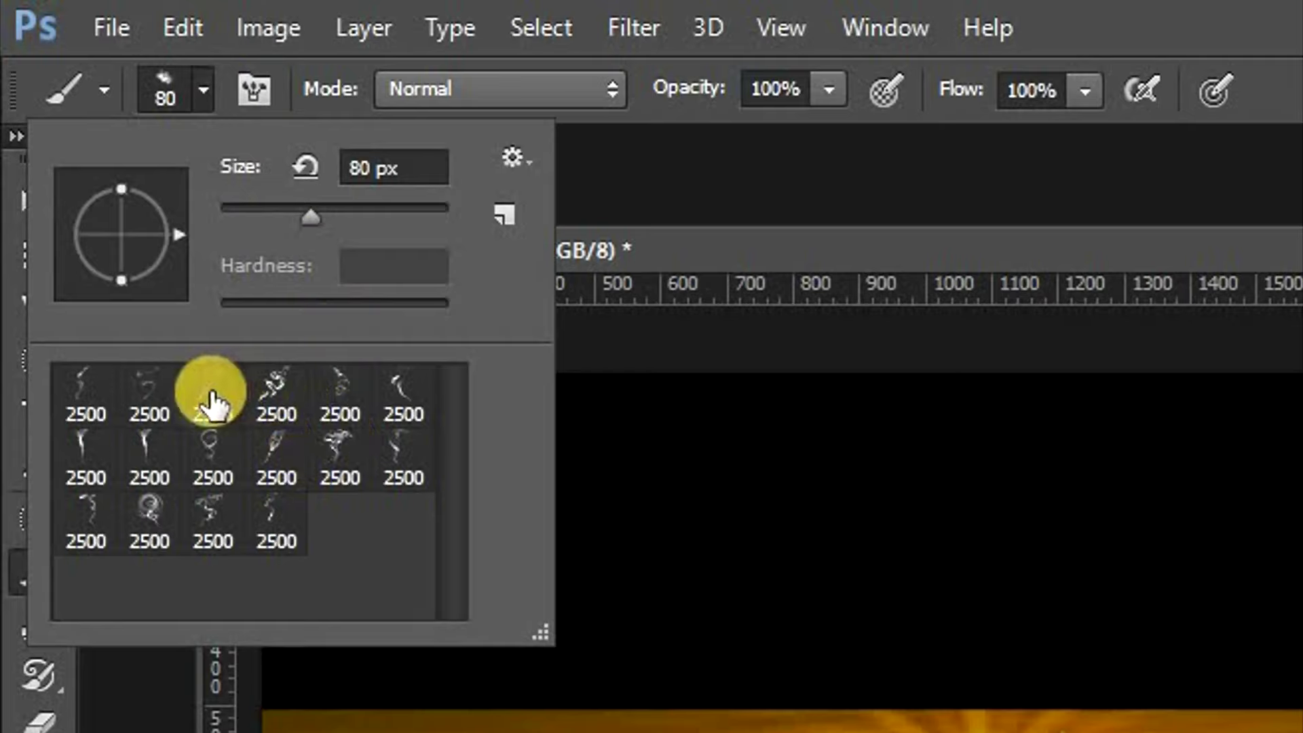
Step: Stamp grey smoke swirls on the left and over the skyline centre, rotating the brush angle
click(337, 451)
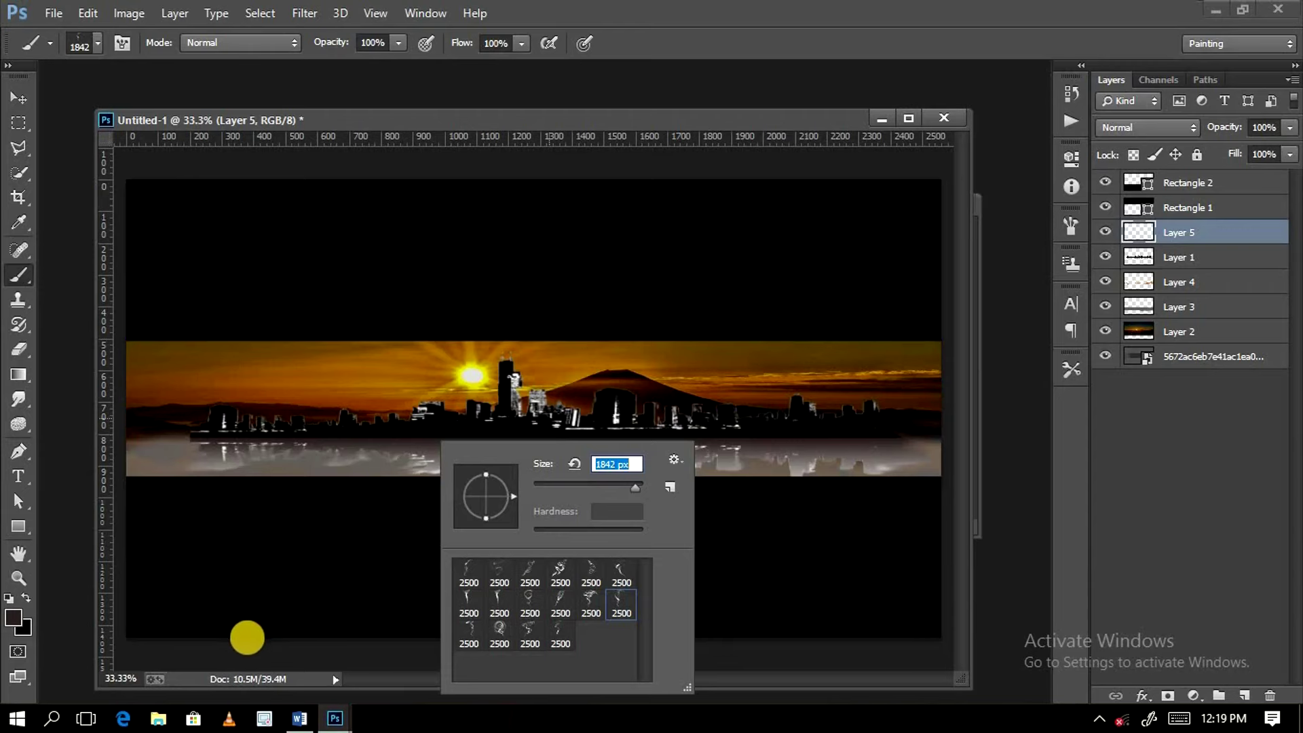
click(247, 638)
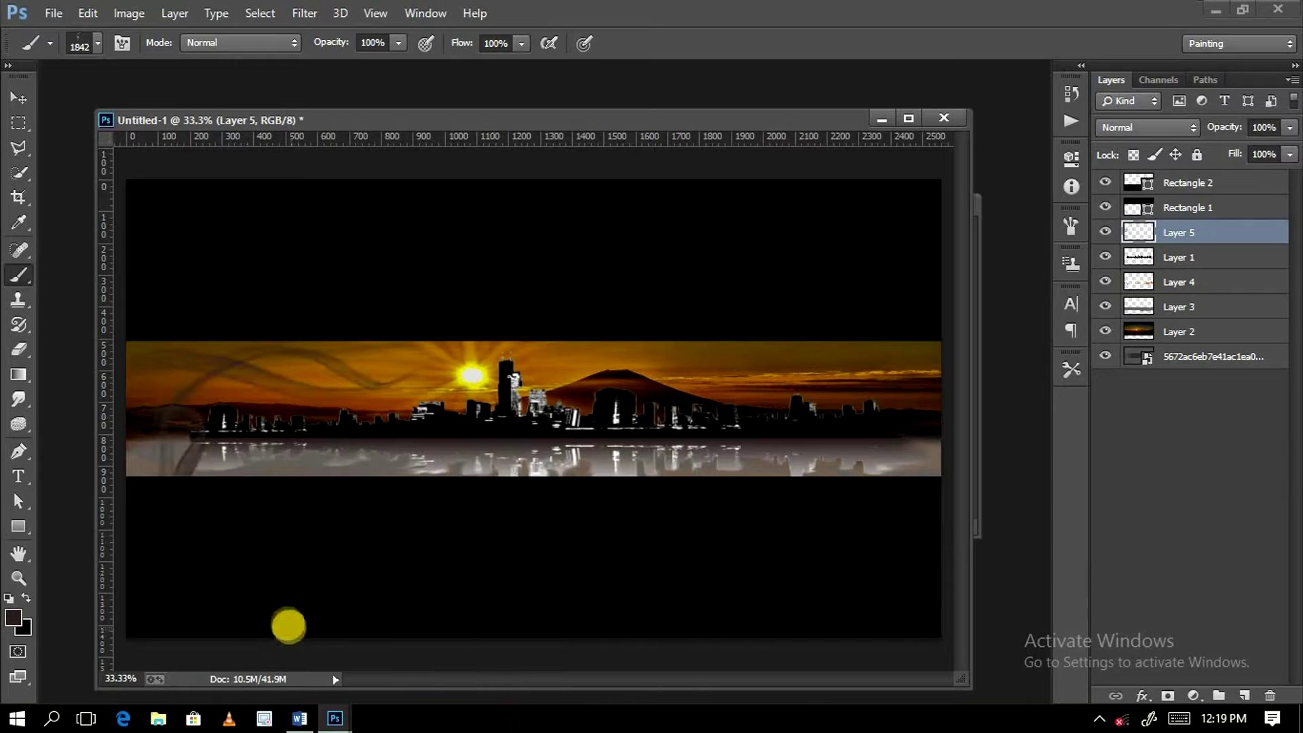
right_click(432, 565)
click(307, 613)
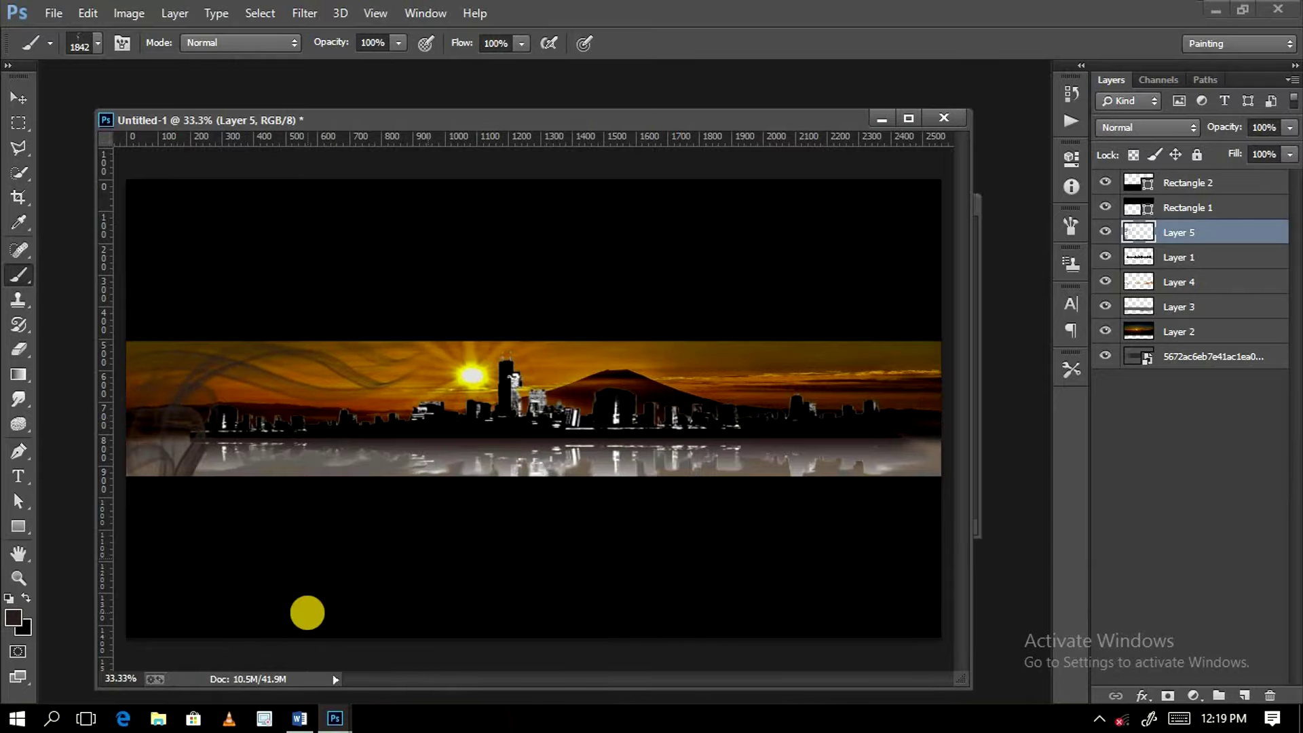
right_click(522, 537)
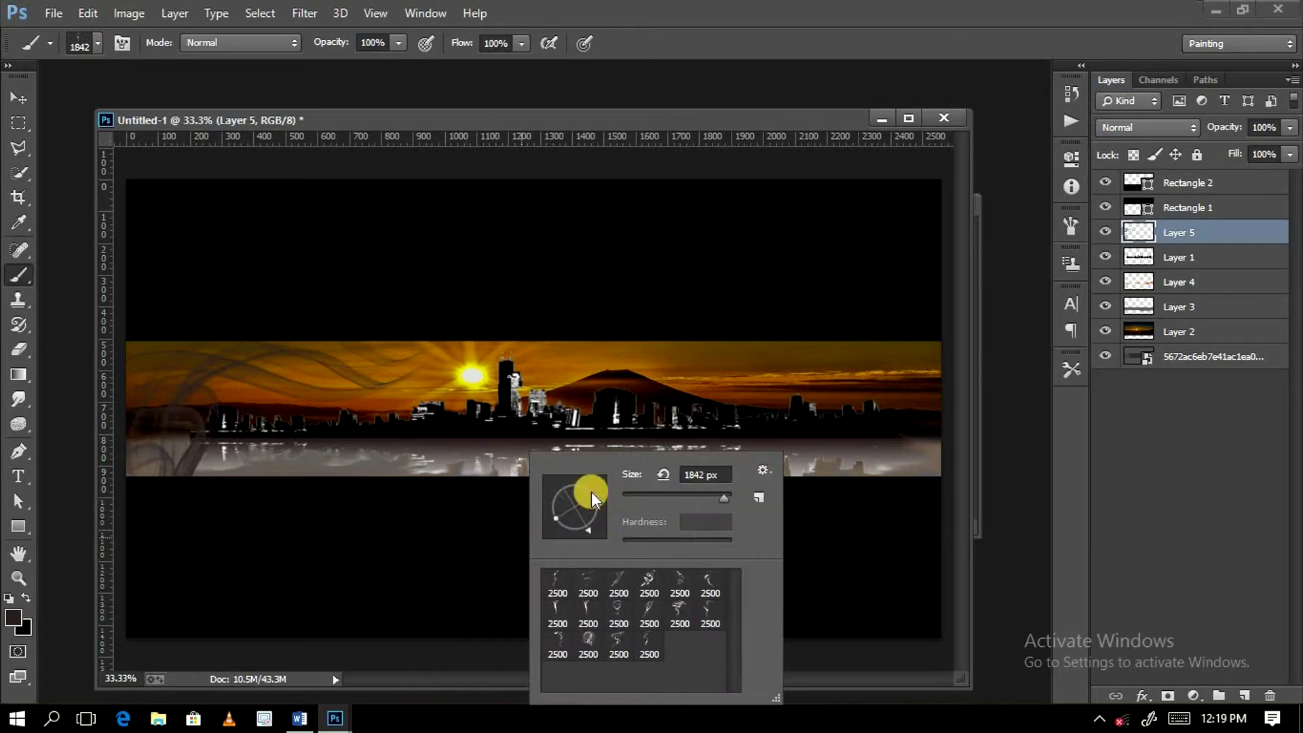
drag(582, 500, 588, 491)
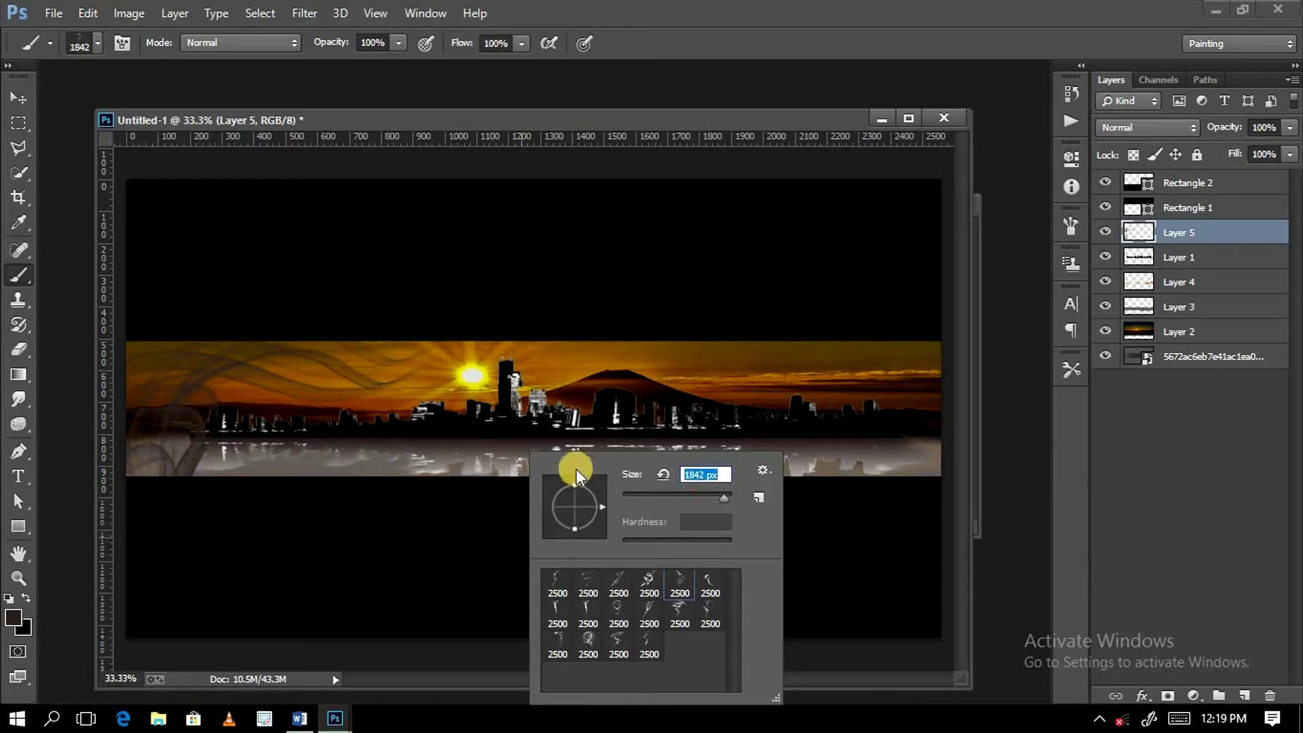
click(752, 450)
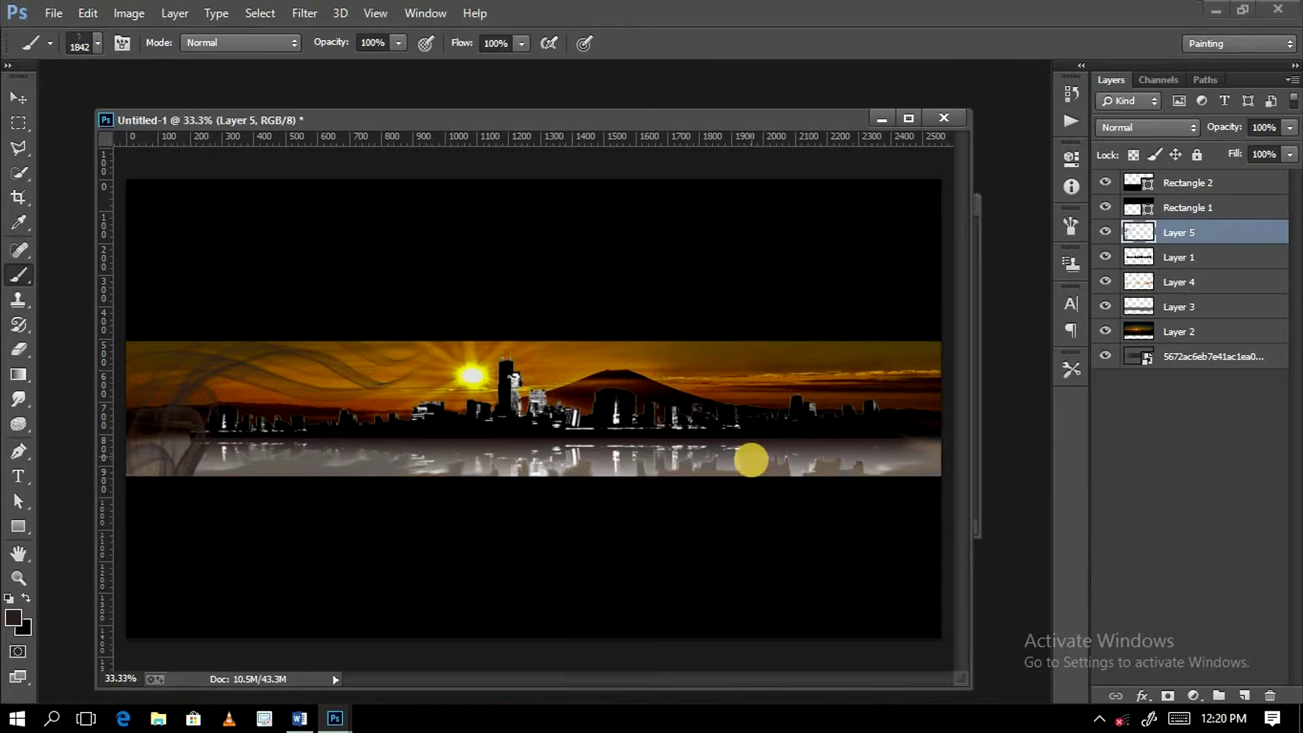
click(757, 475)
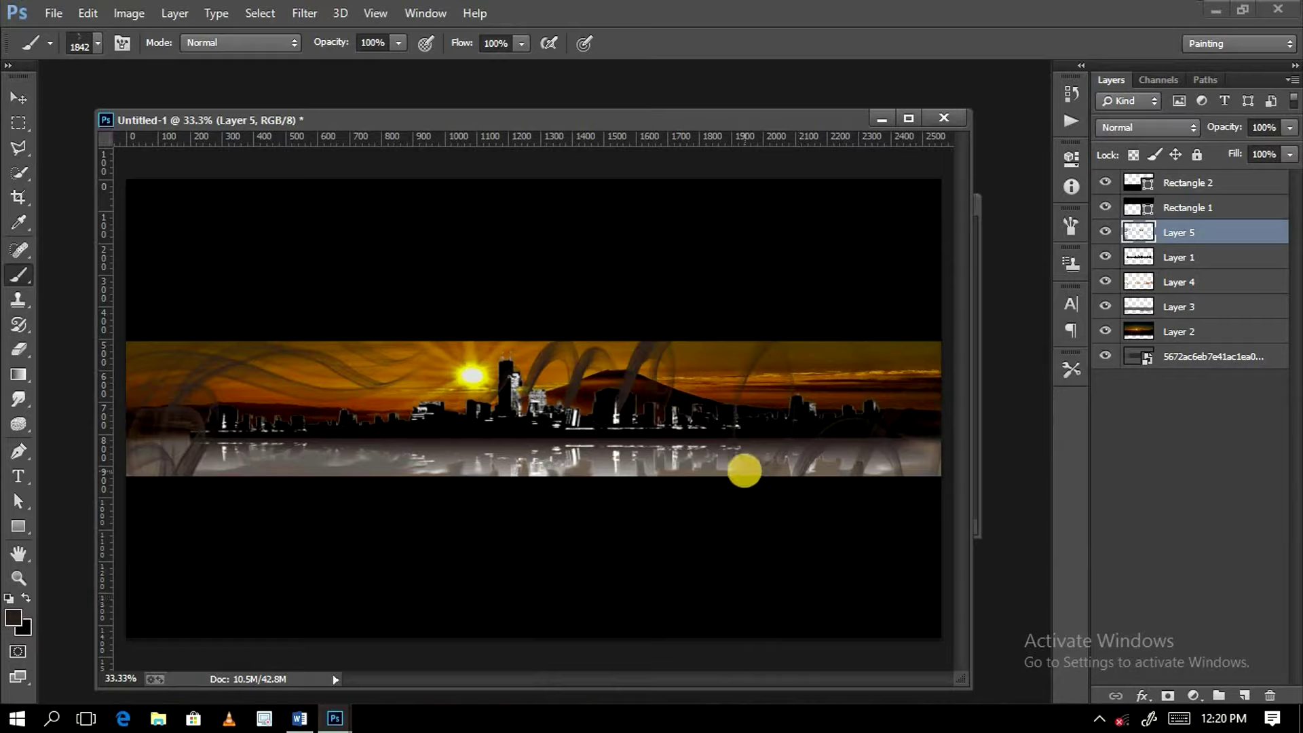
Step: Add smaller smoke strokes near the reflection at size 181, then switch to another smoke tip at 1053 px
right_click(744, 470)
text(181)
click(580, 445)
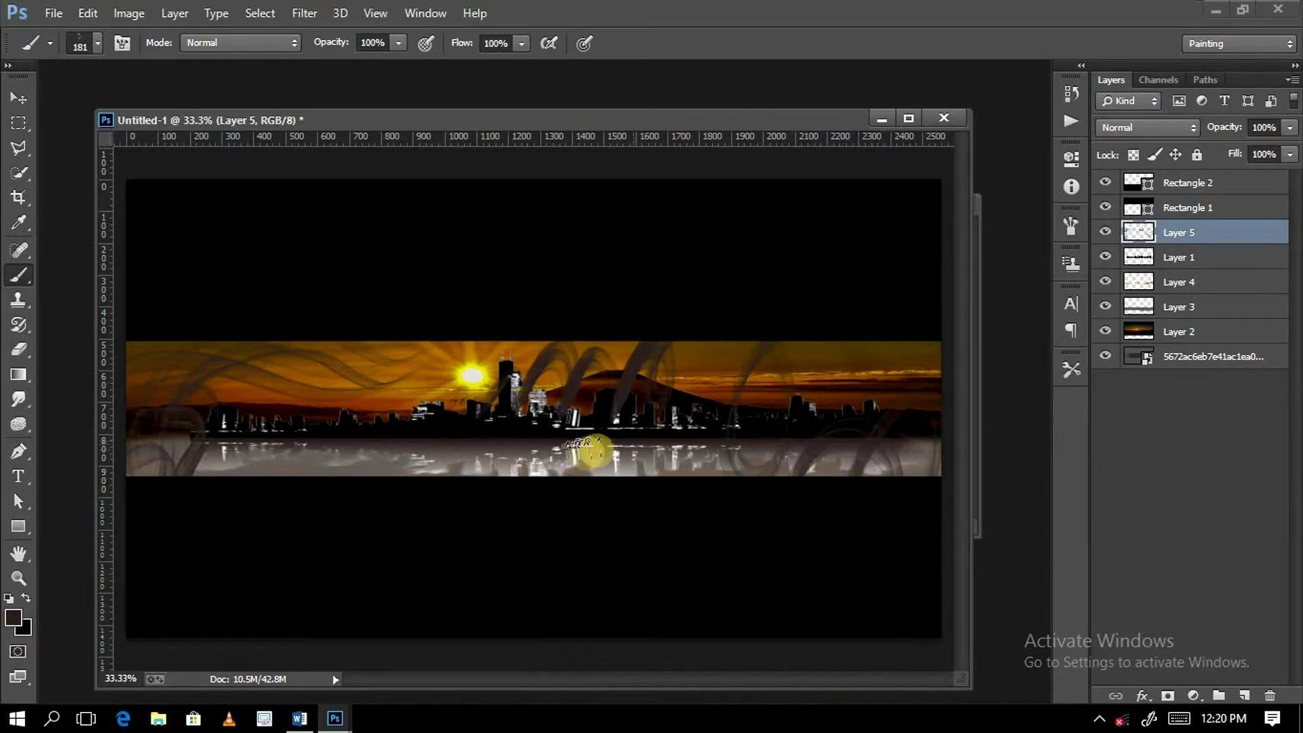
right_click(558, 421)
click(645, 607)
drag(746, 467, 679, 469)
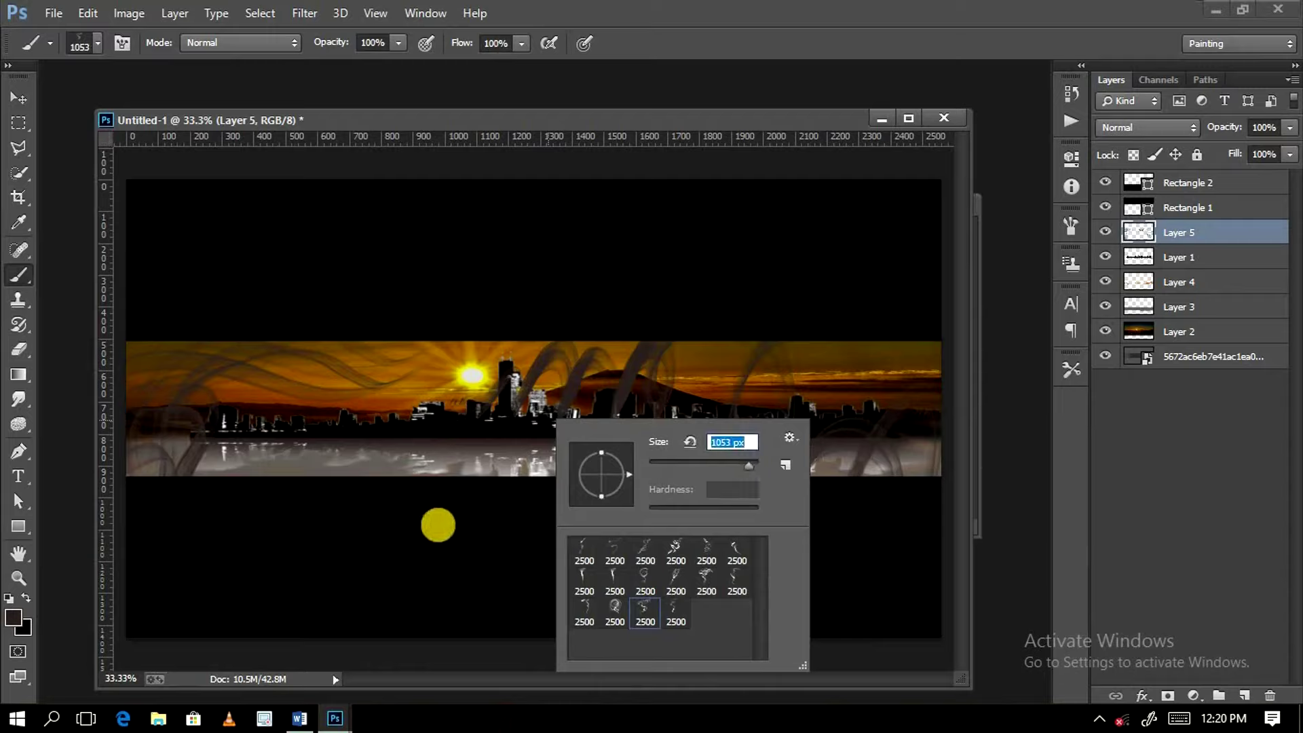
click(437, 525)
click(17, 478)
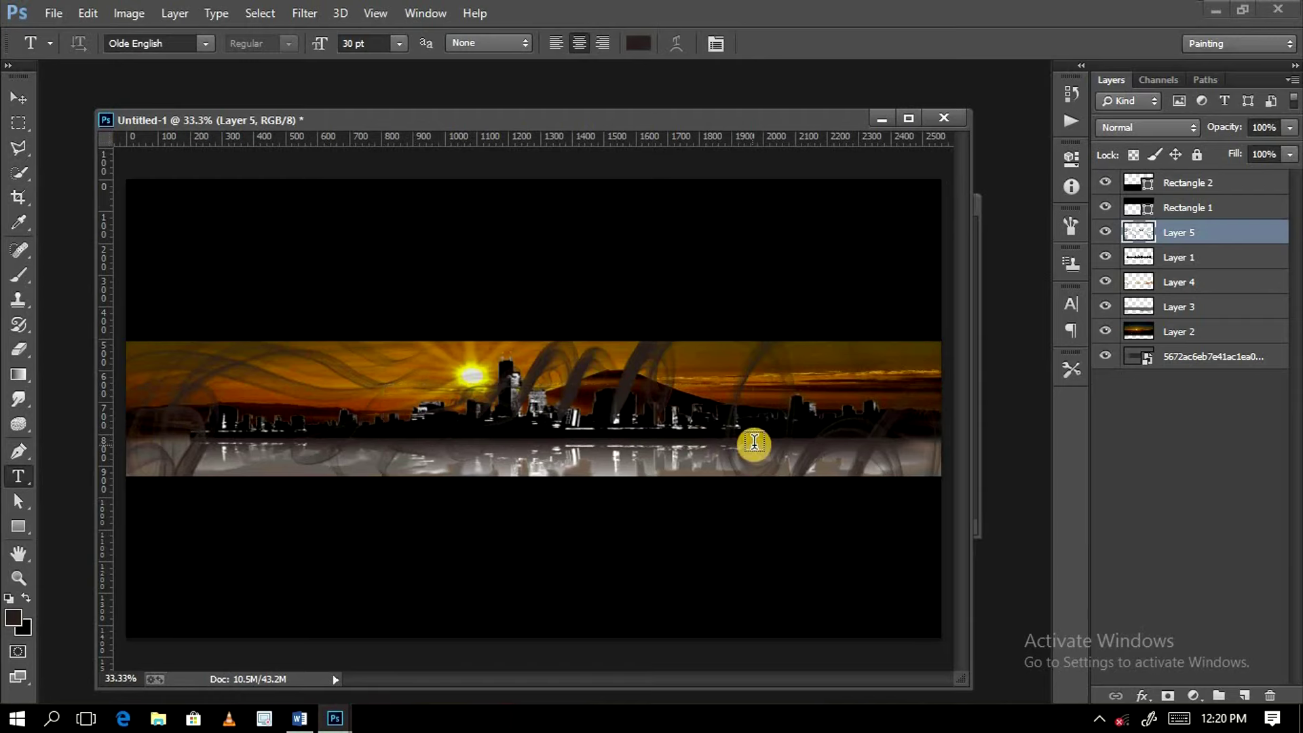
Step: Draw a paragraph text box over the skyline for the title and give its text a near-white colour
drag(753, 445, 383, 385)
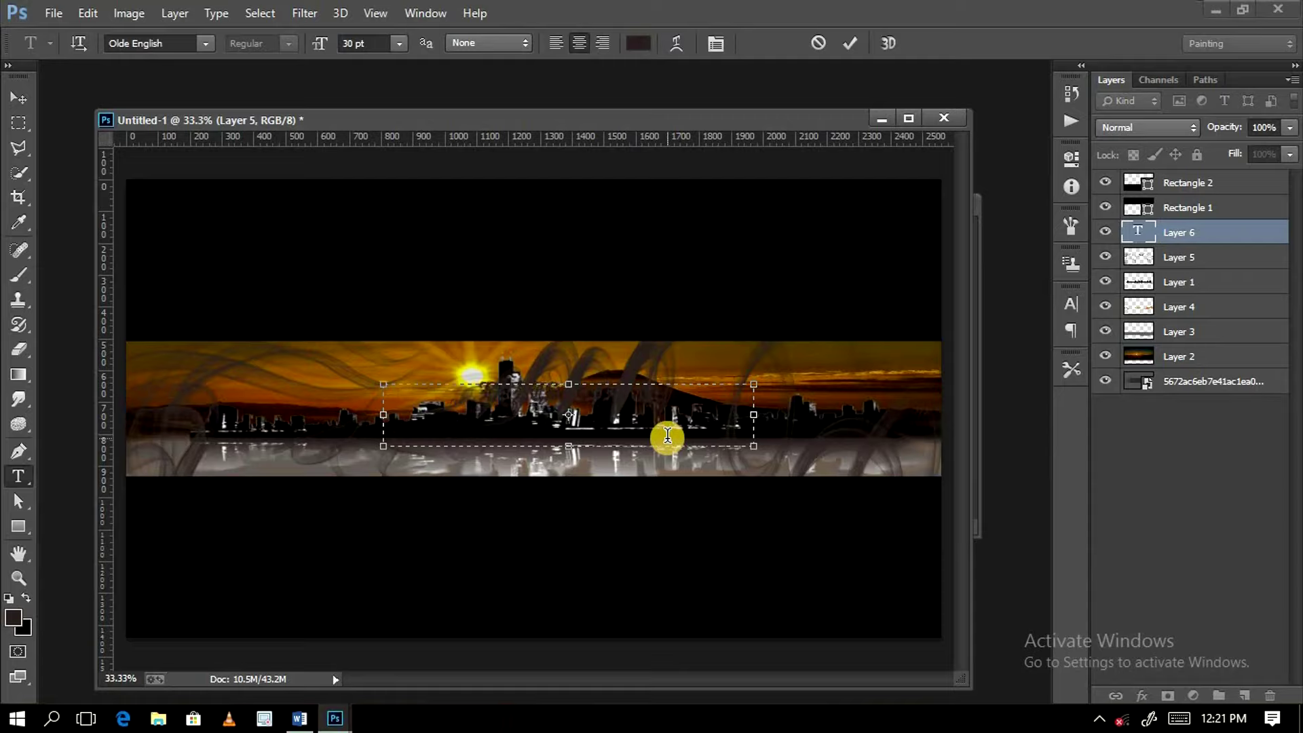
key(ctrl+a)
click(1071, 304)
click(1012, 412)
click(744, 372)
click(1163, 360)
Step: Set the title to the 007 GoldenEye font in pure white and commit the text
click(947, 313)
scroll(1173, 41, up, 2)
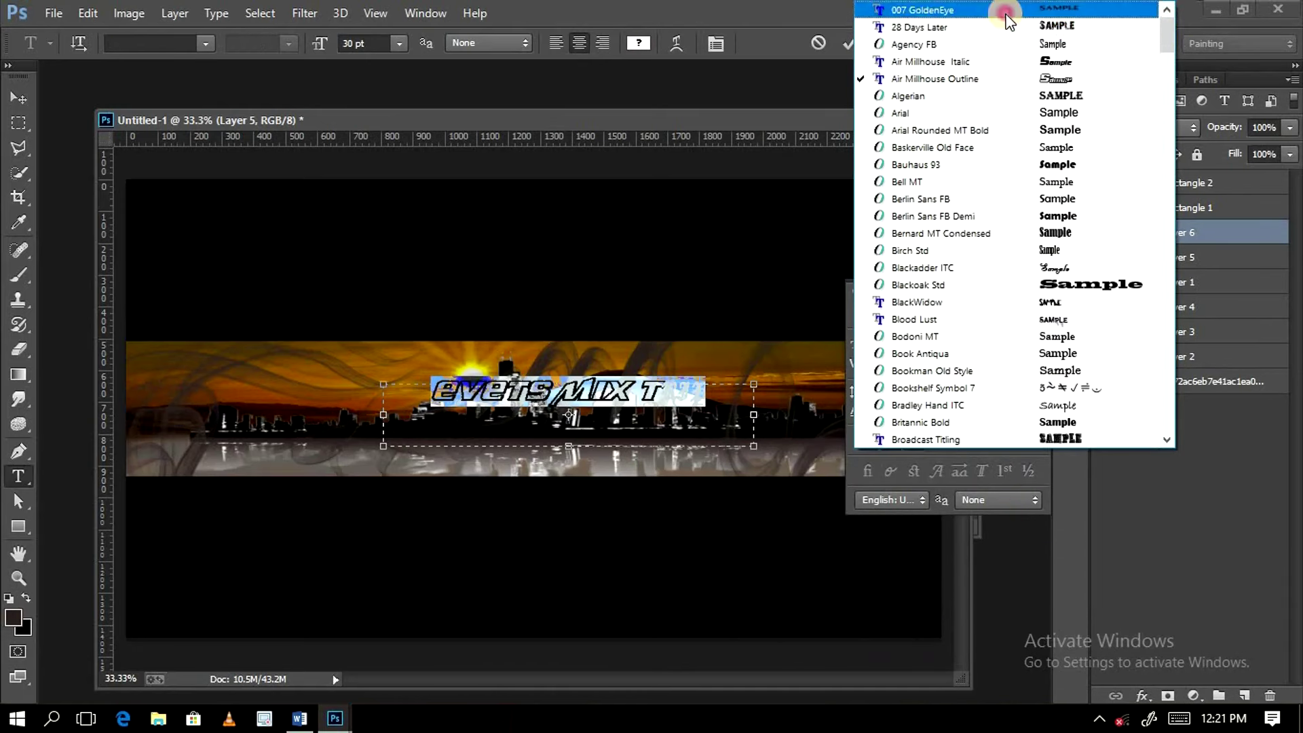
click(1007, 12)
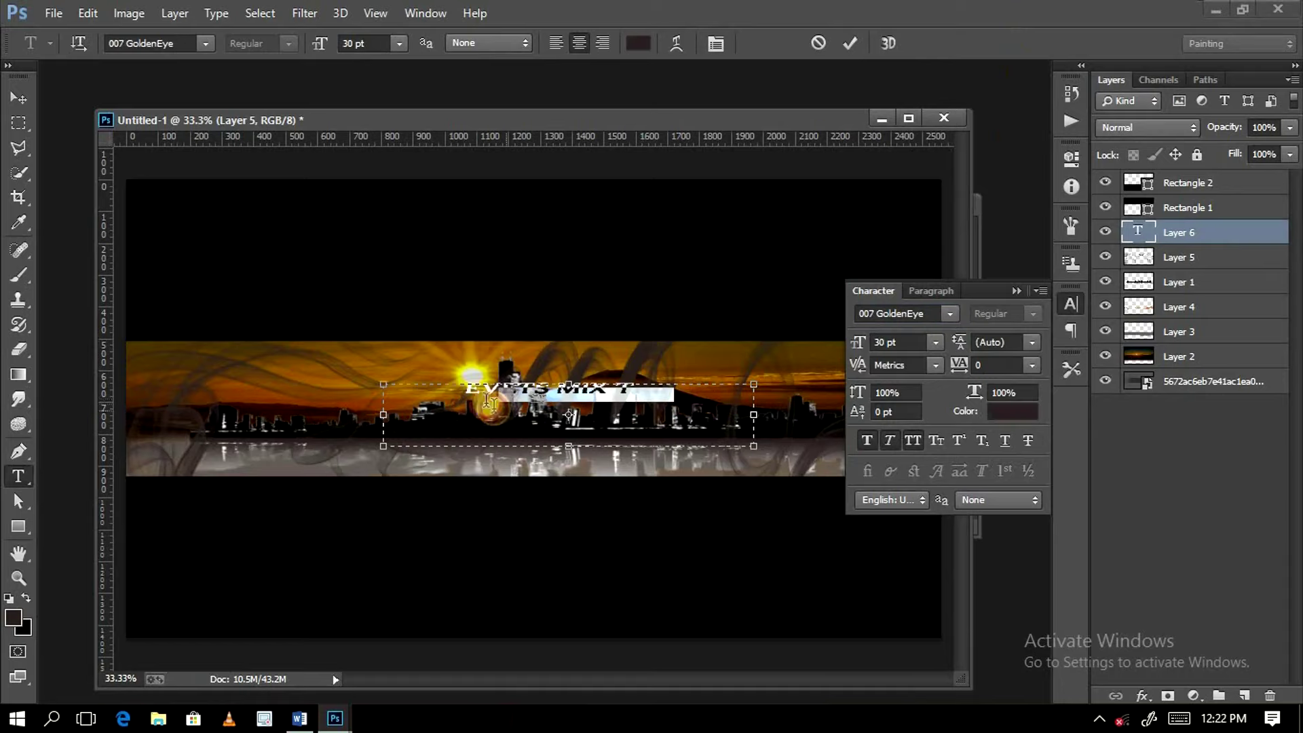
click(1018, 411)
click(737, 356)
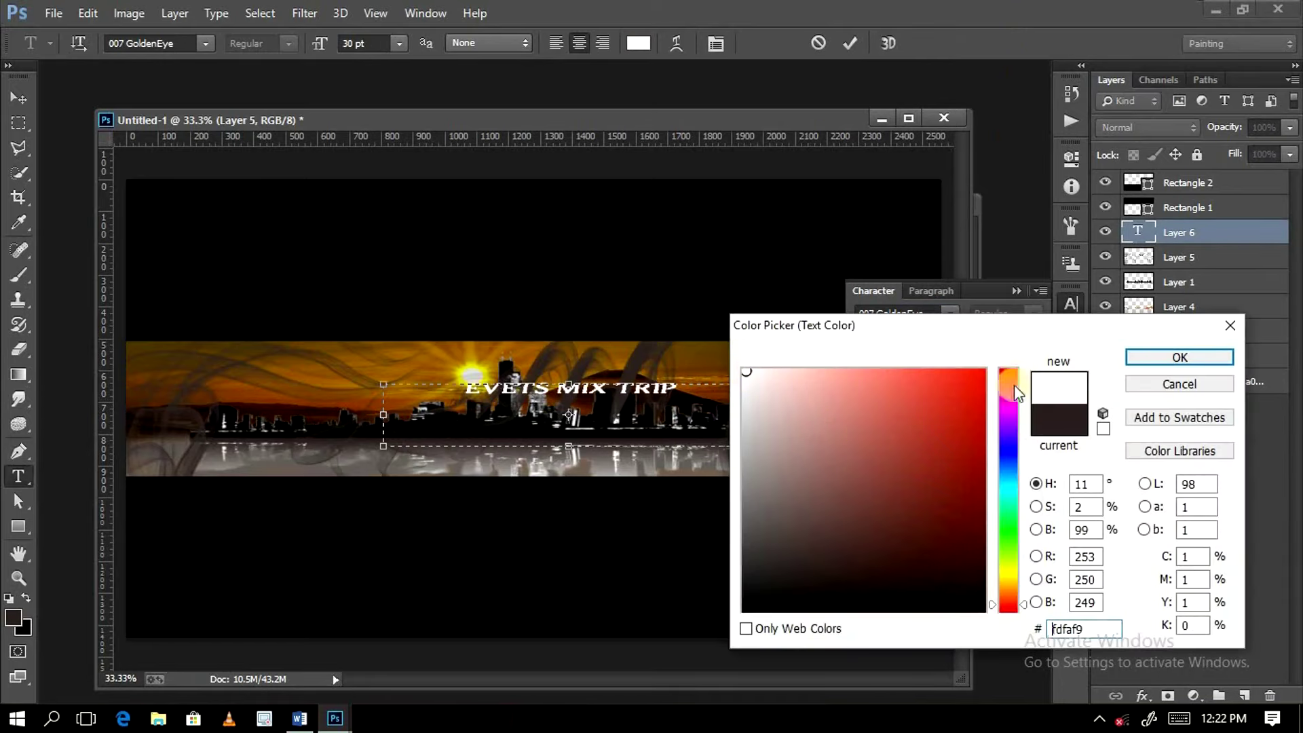
key(Return)
click(1017, 290)
click(19, 97)
double_click(1288, 88)
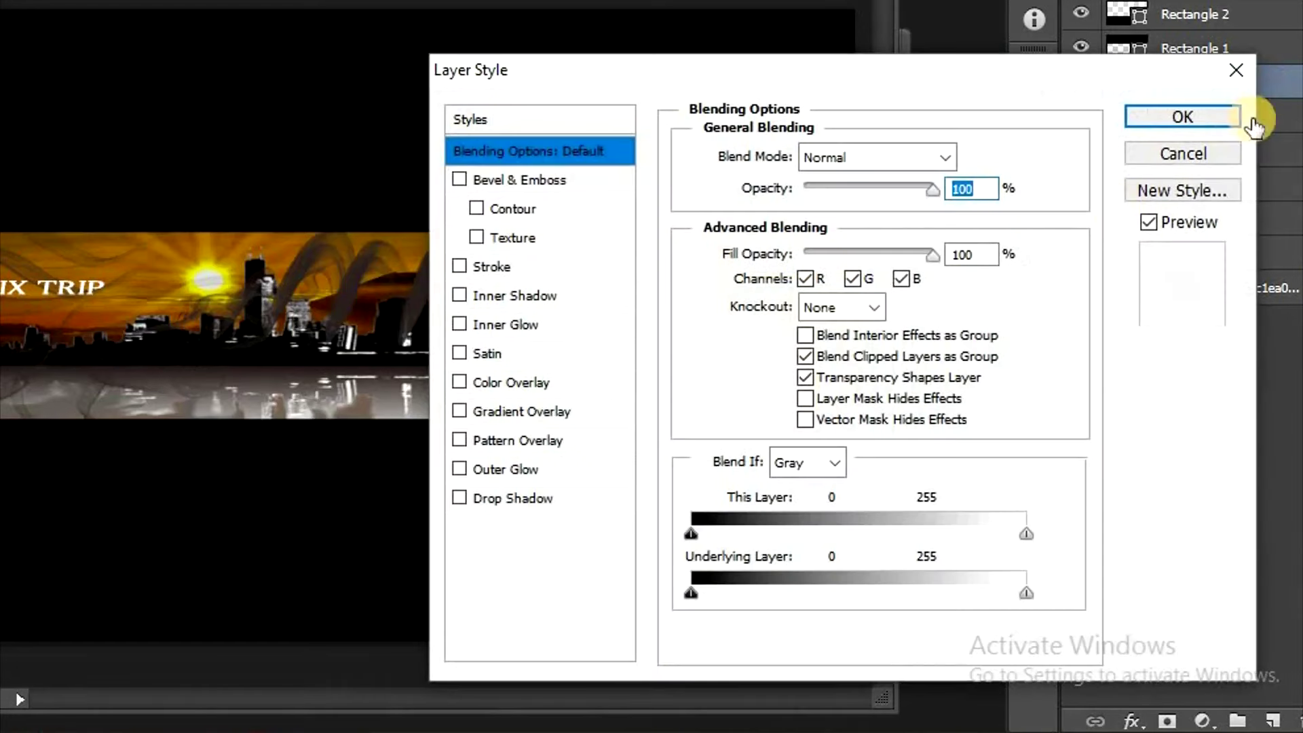
Step: Apply Stroke and contoured Bevel & Emboss effects to the title layer
click(458, 266)
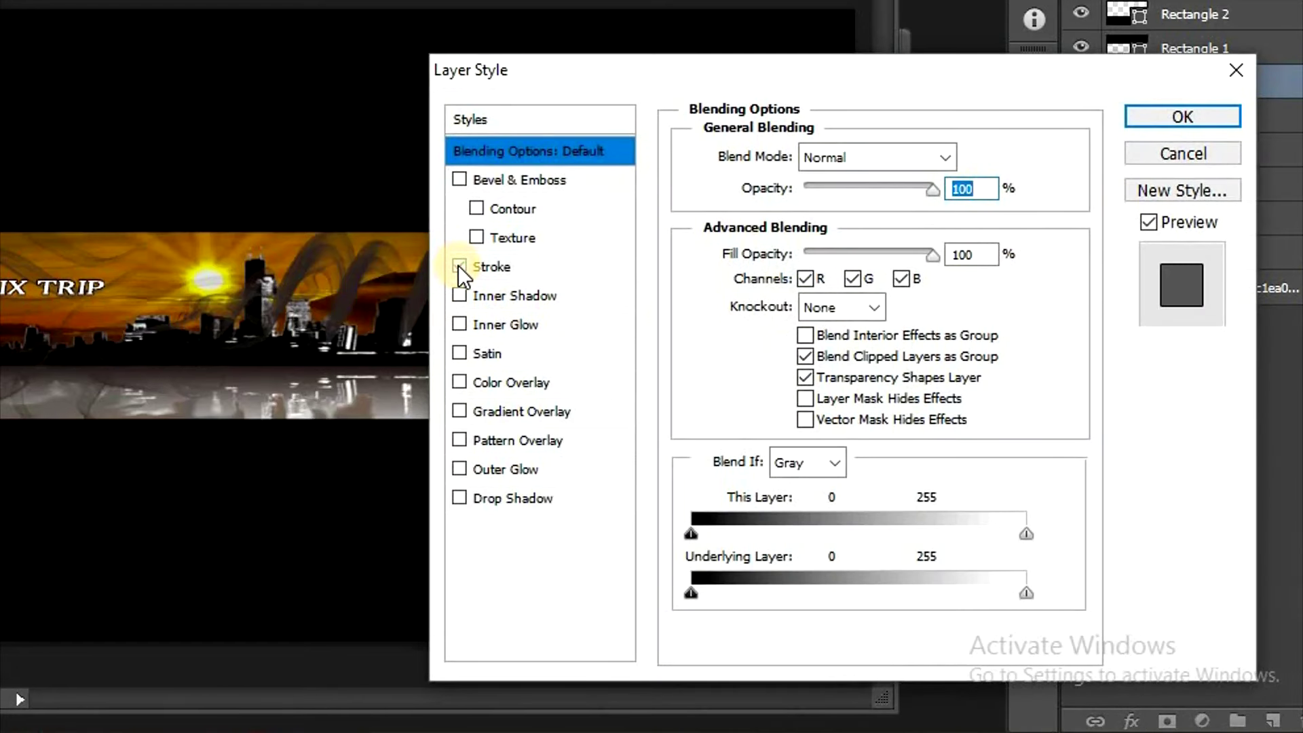
click(482, 210)
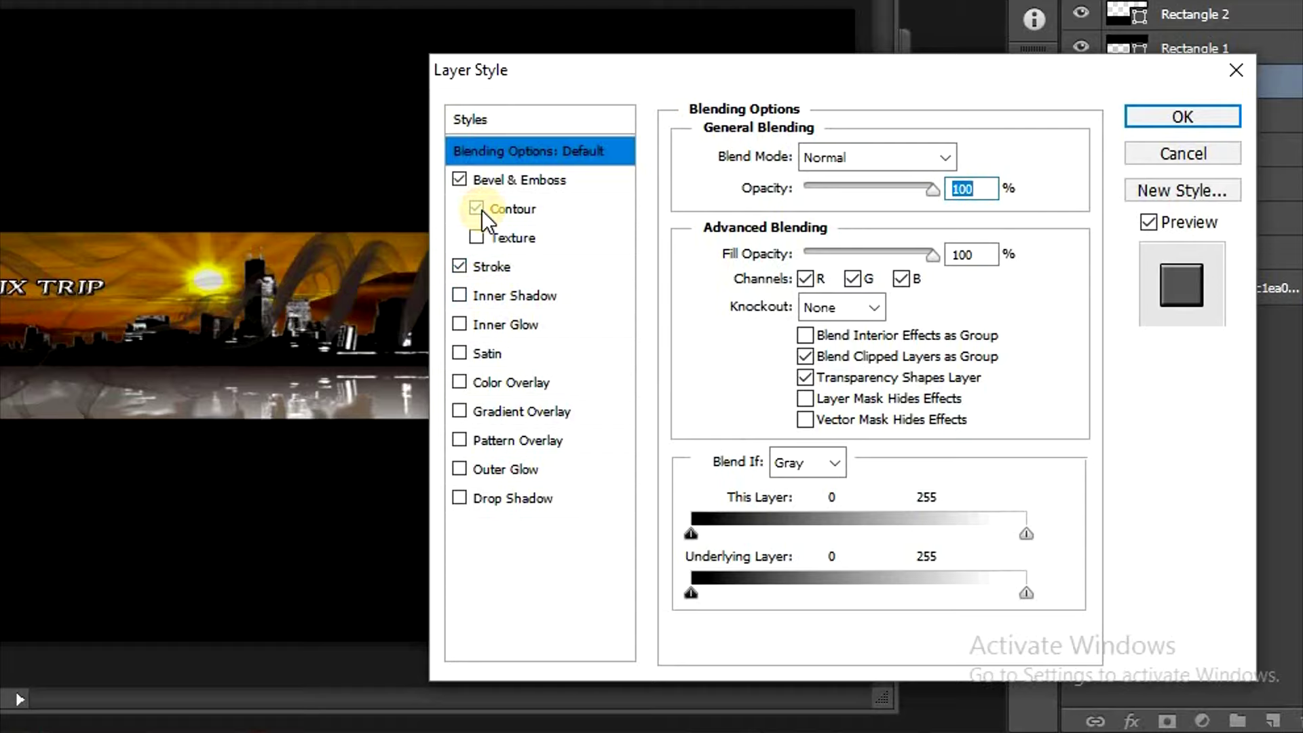
click(1176, 110)
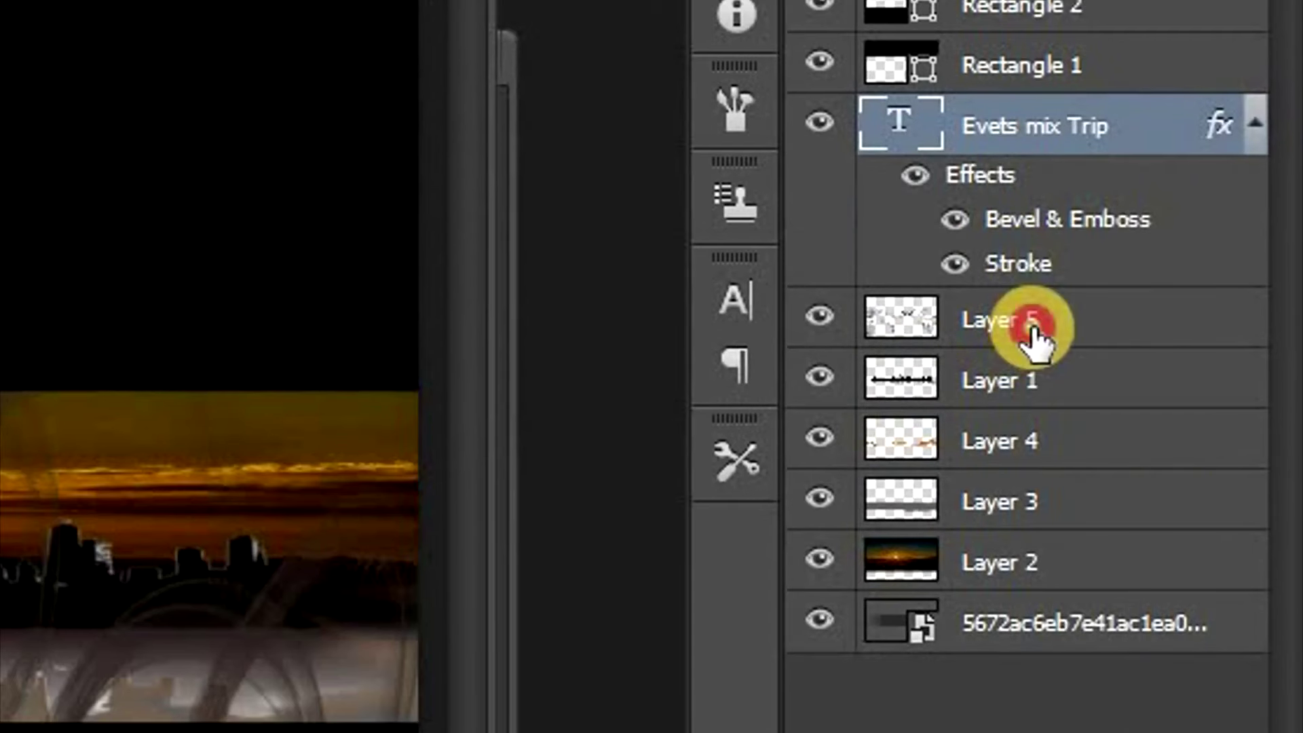
Step: Check Layer 5's smoke by toggling its visibility, then select Layers 5 through 2 together
click(1032, 333)
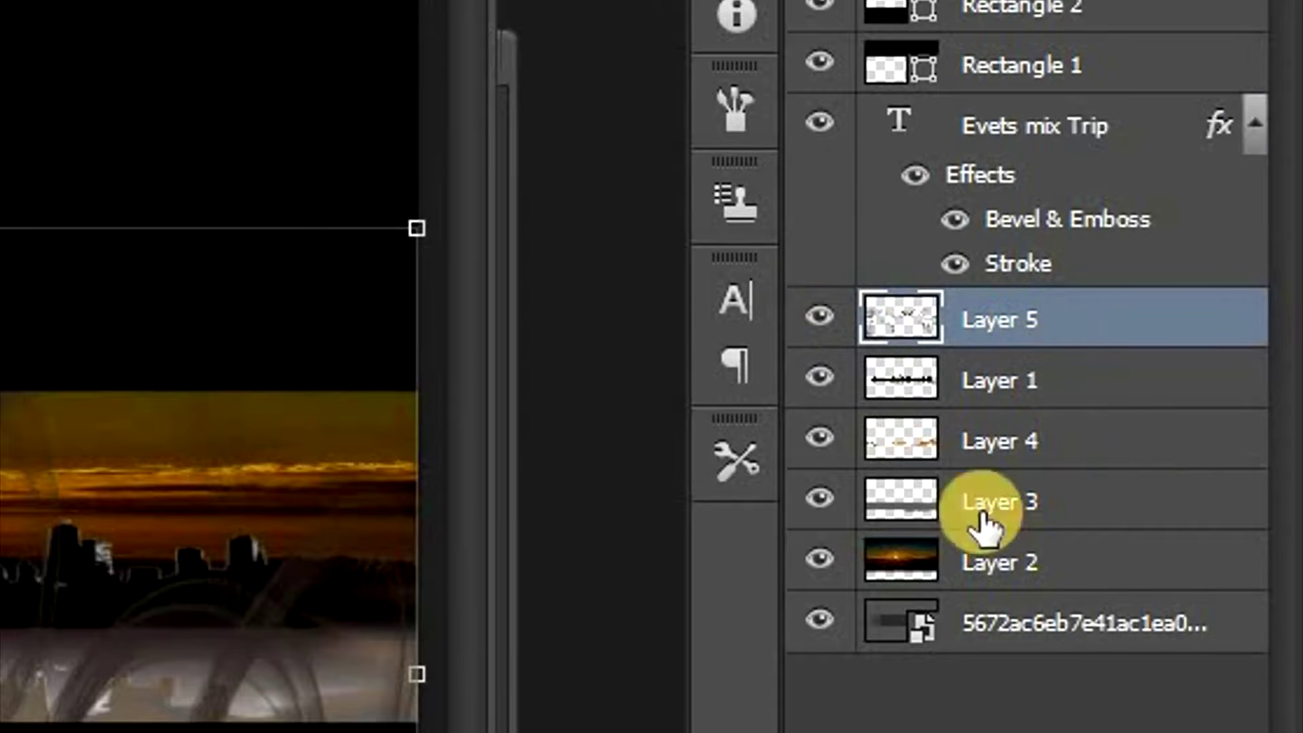
click(820, 316)
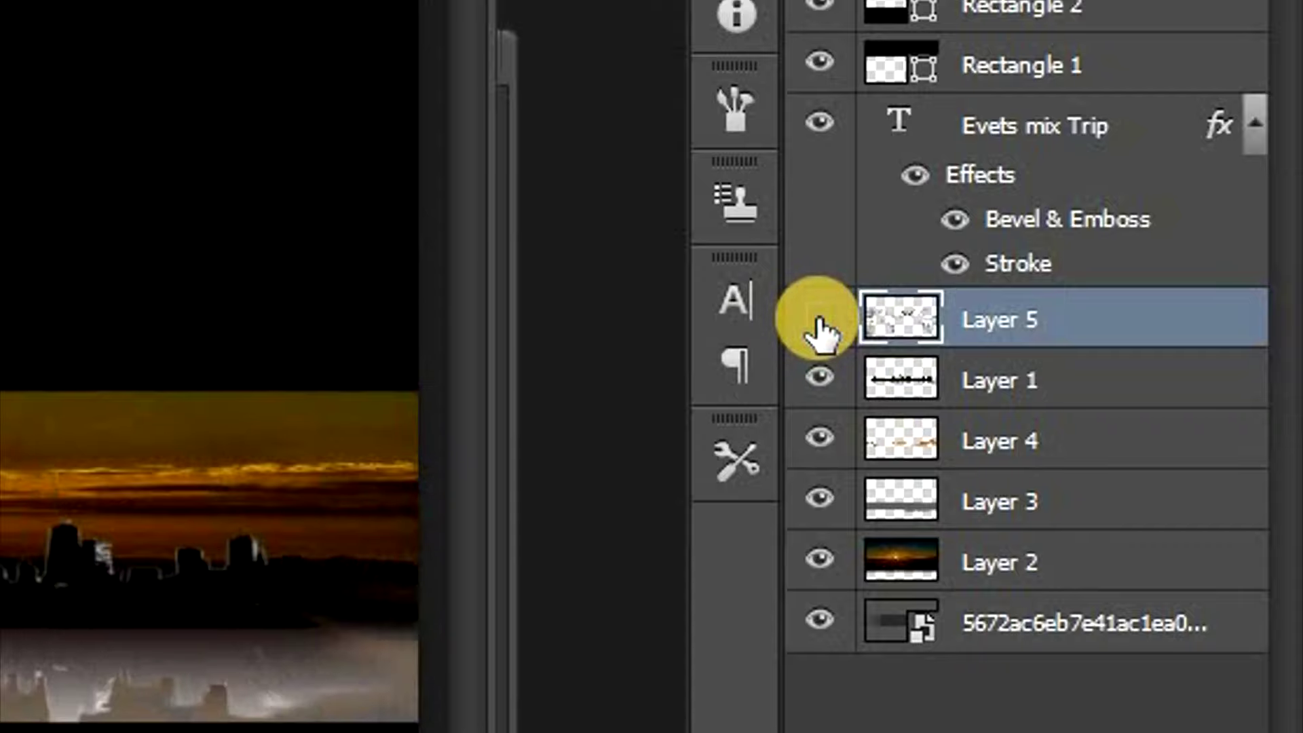
click(820, 318)
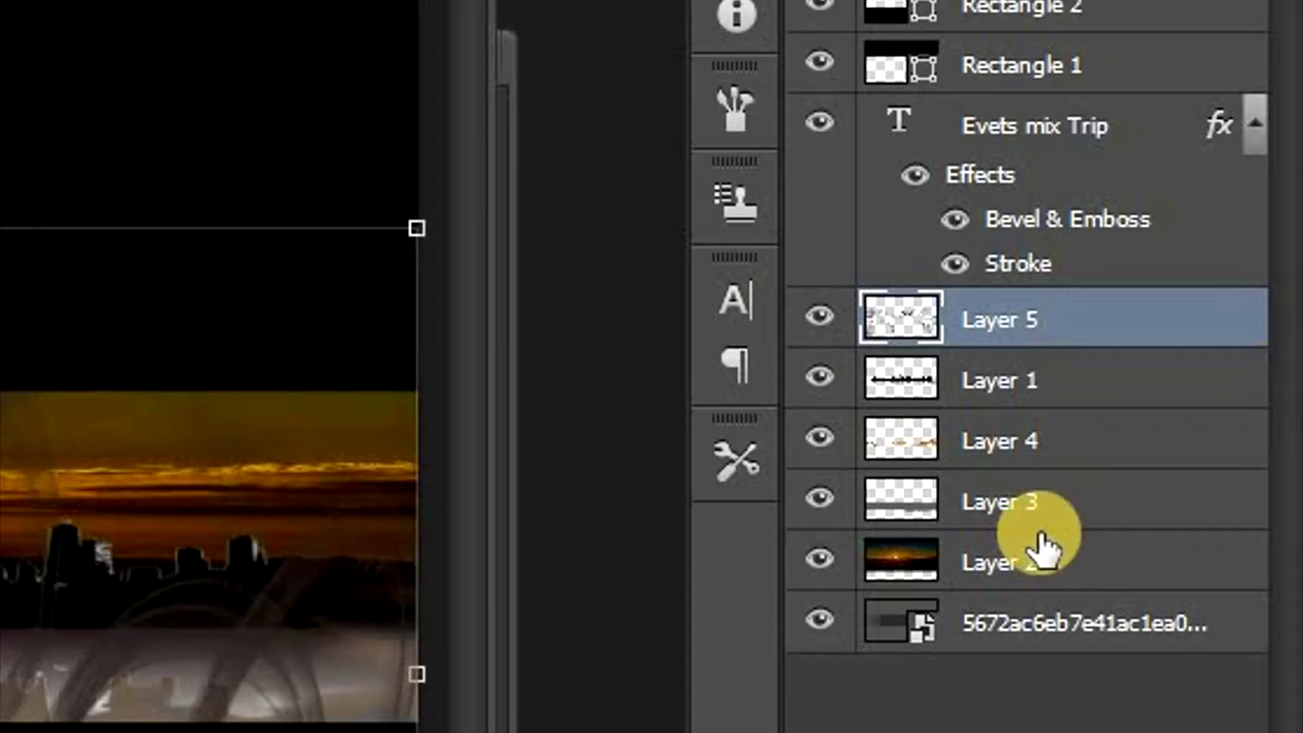
shift+click(1029, 560)
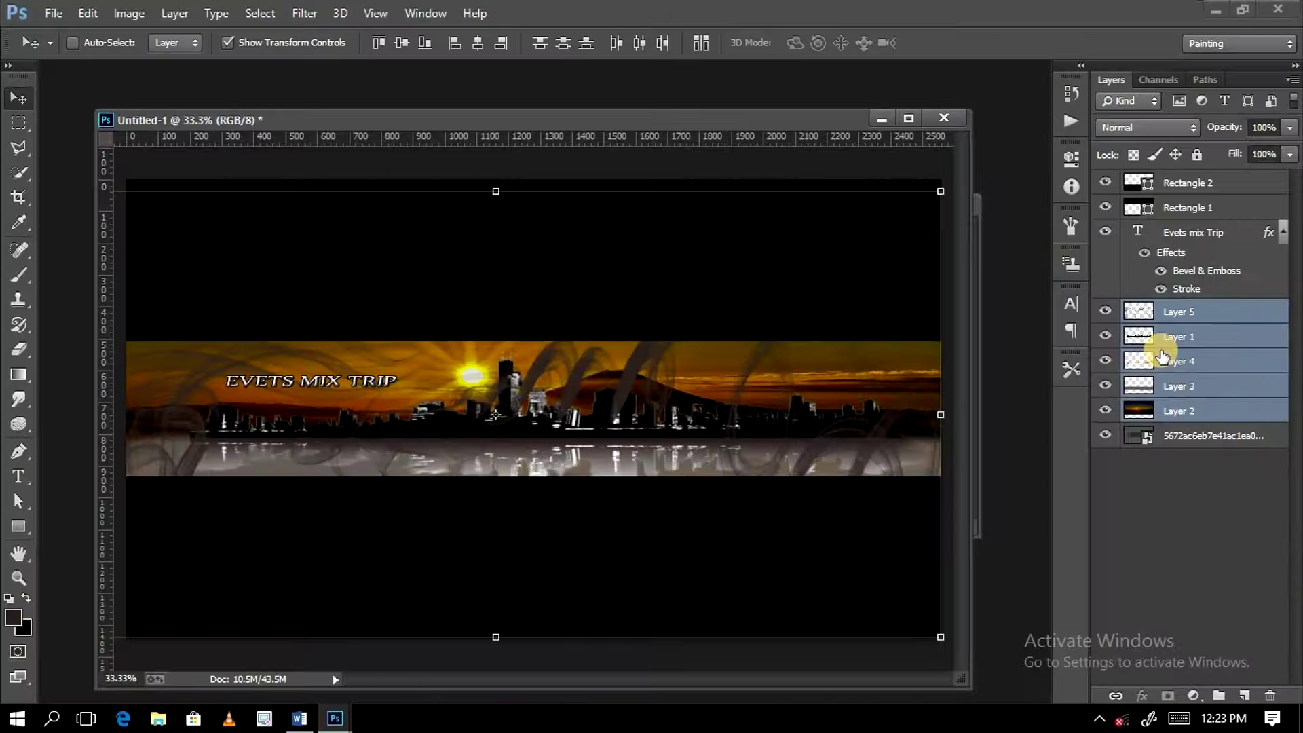
Step: Merge Layers 5–2 into one and apply Color Efex Pro 3.0's Color Stylizer with reduced contrast
right_click(1162, 348)
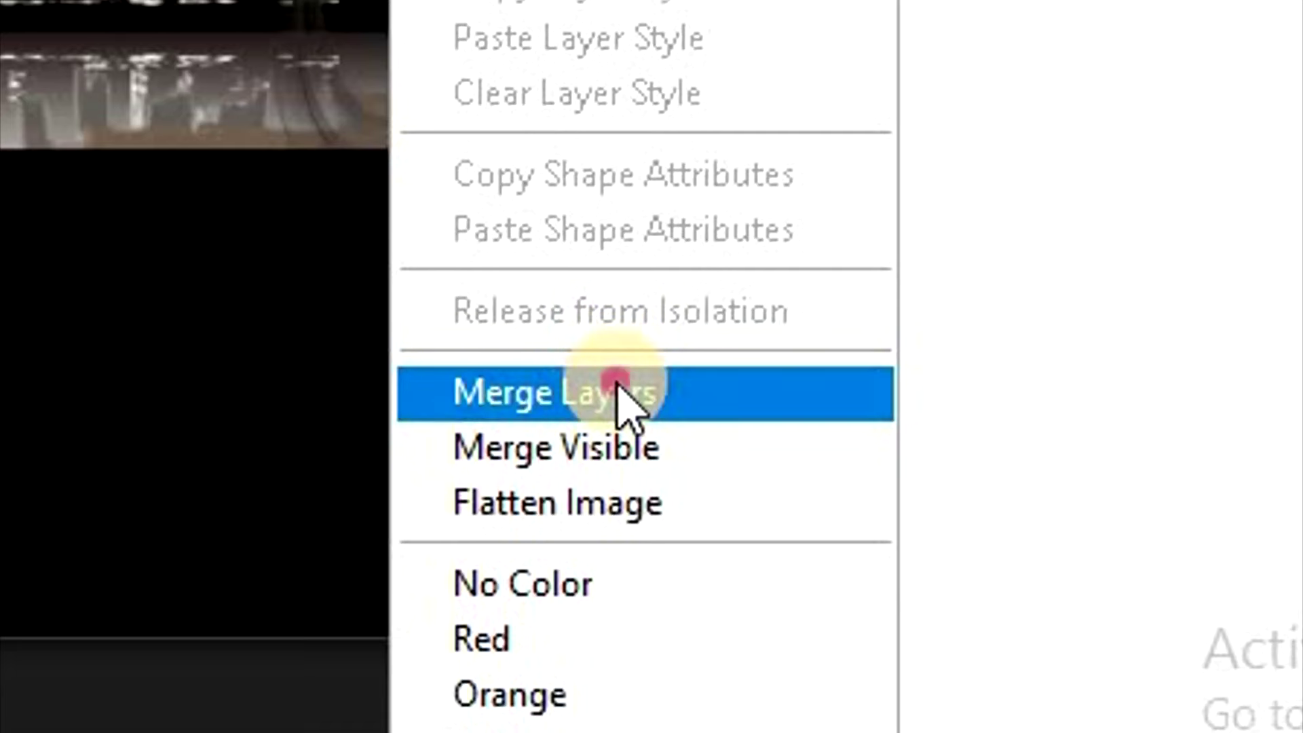
click(618, 387)
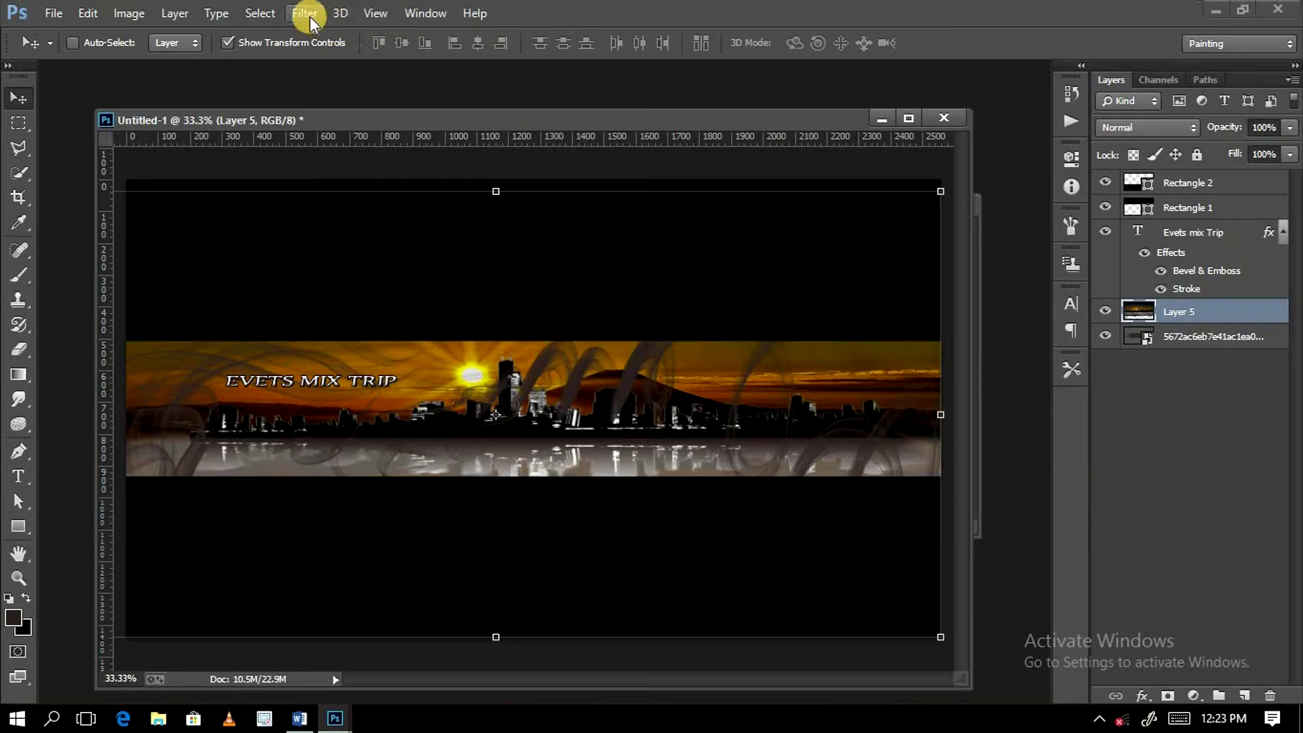
click(307, 13)
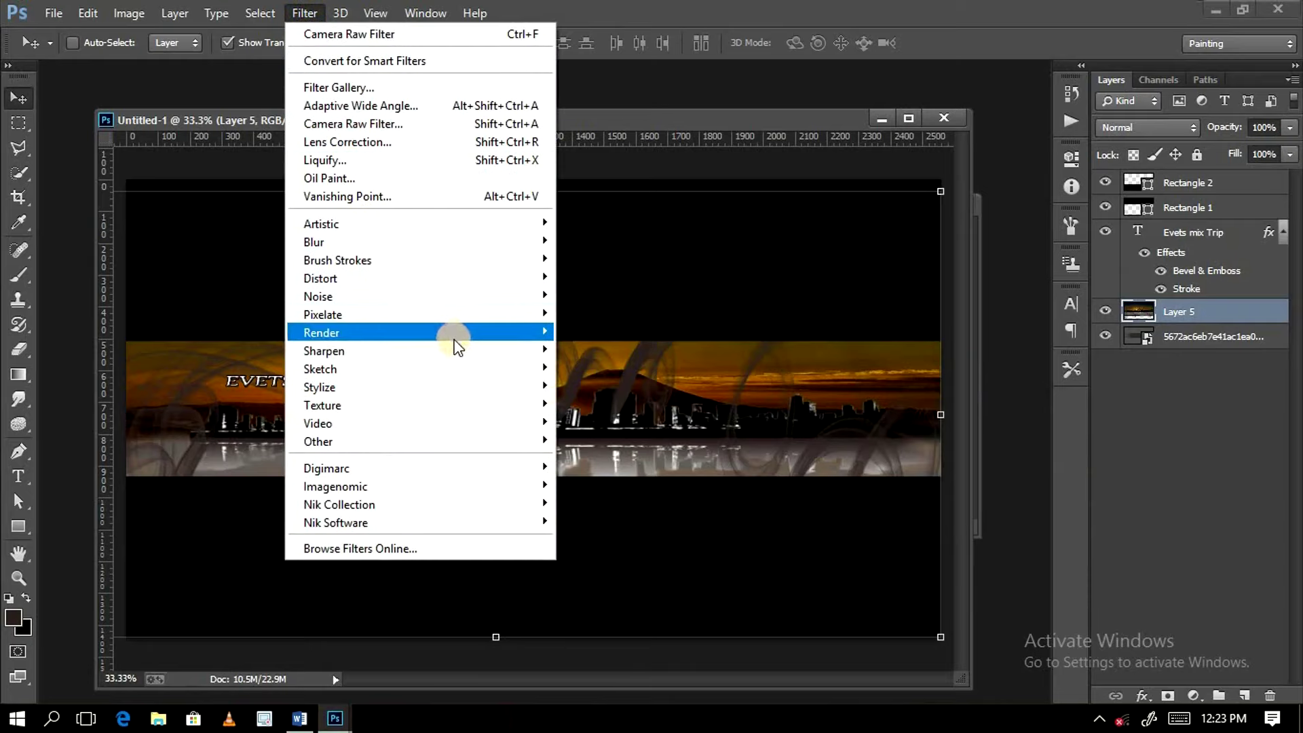
mouse_move(336, 523)
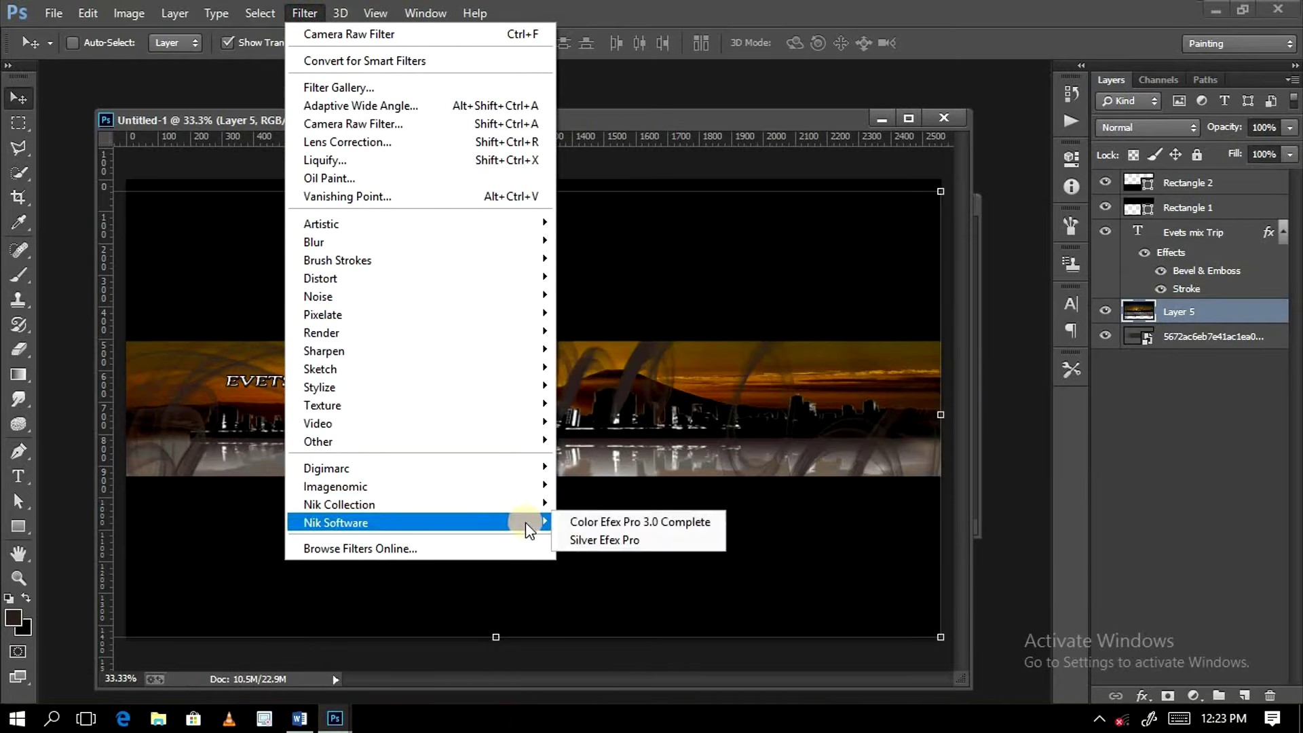
click(648, 524)
click(175, 252)
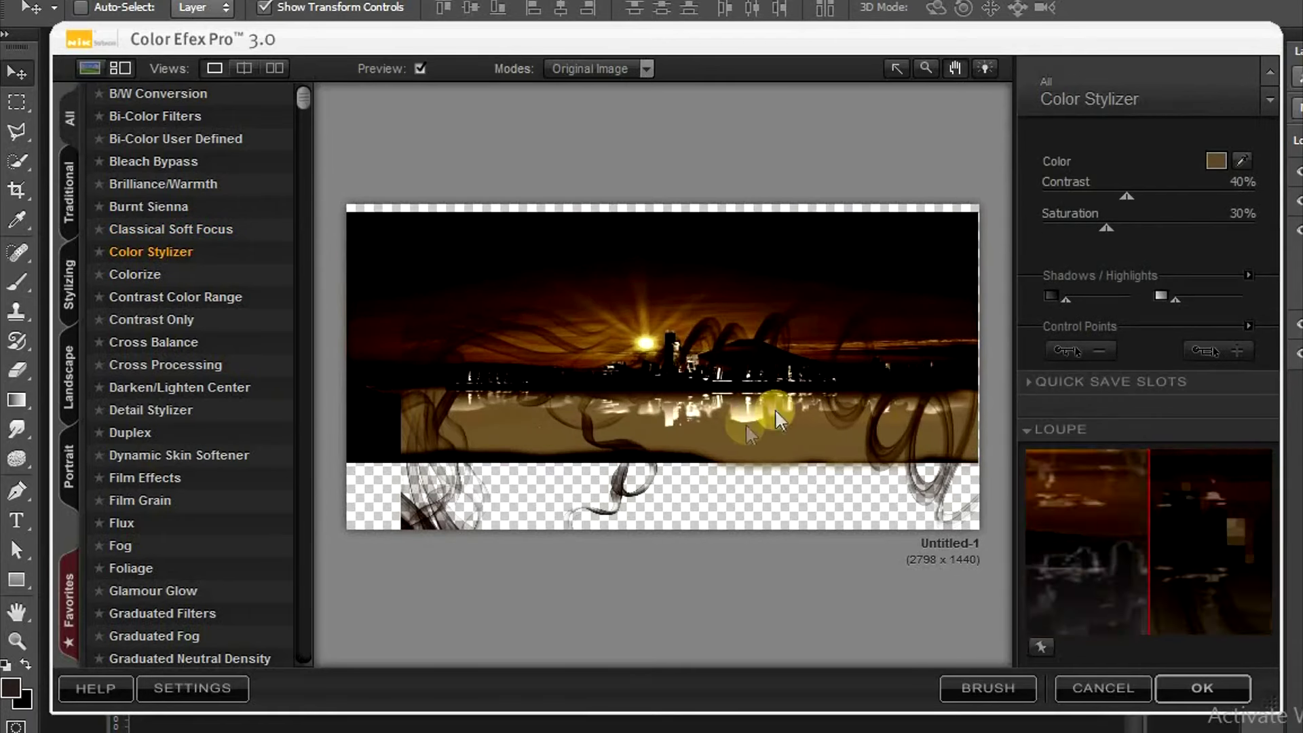
mouse_move(1126, 196)
mouse_down()
mouse_move(1088, 197)
mouse_move(1139, 231)
mouse_move(1185, 228)
mouse_up()
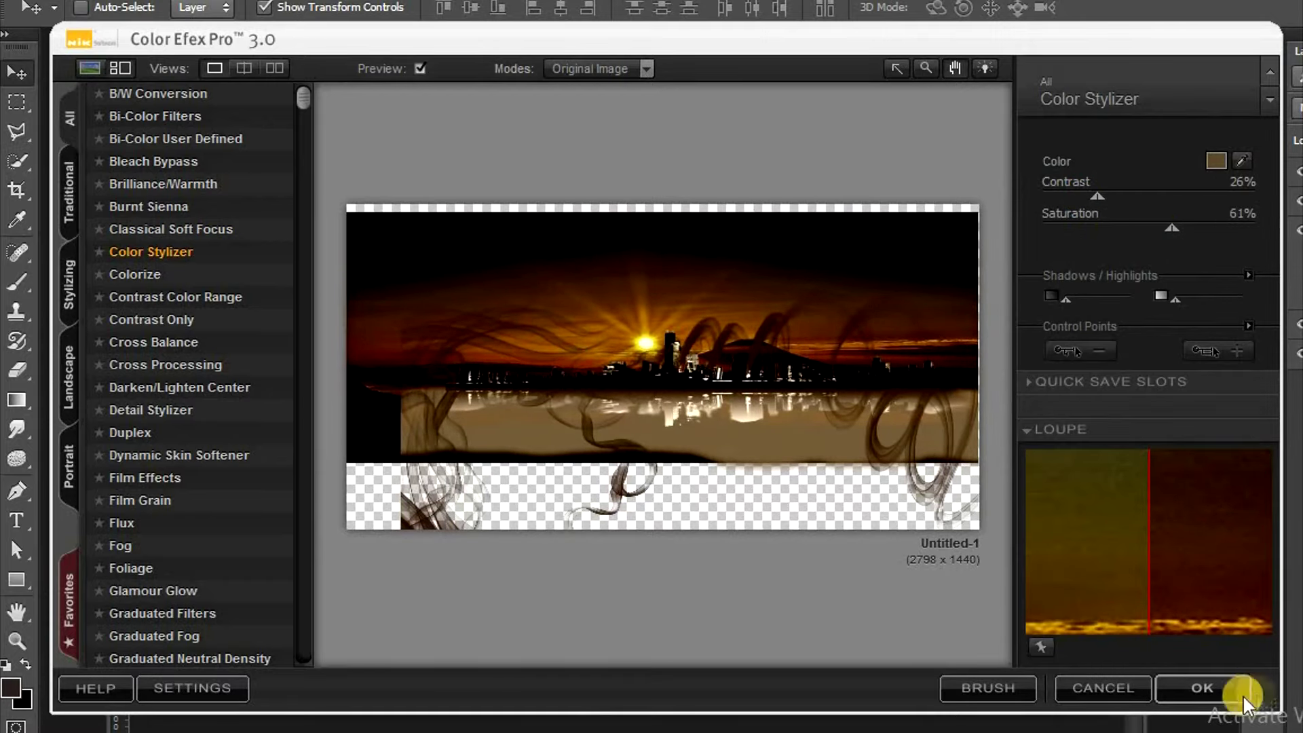
click(1204, 689)
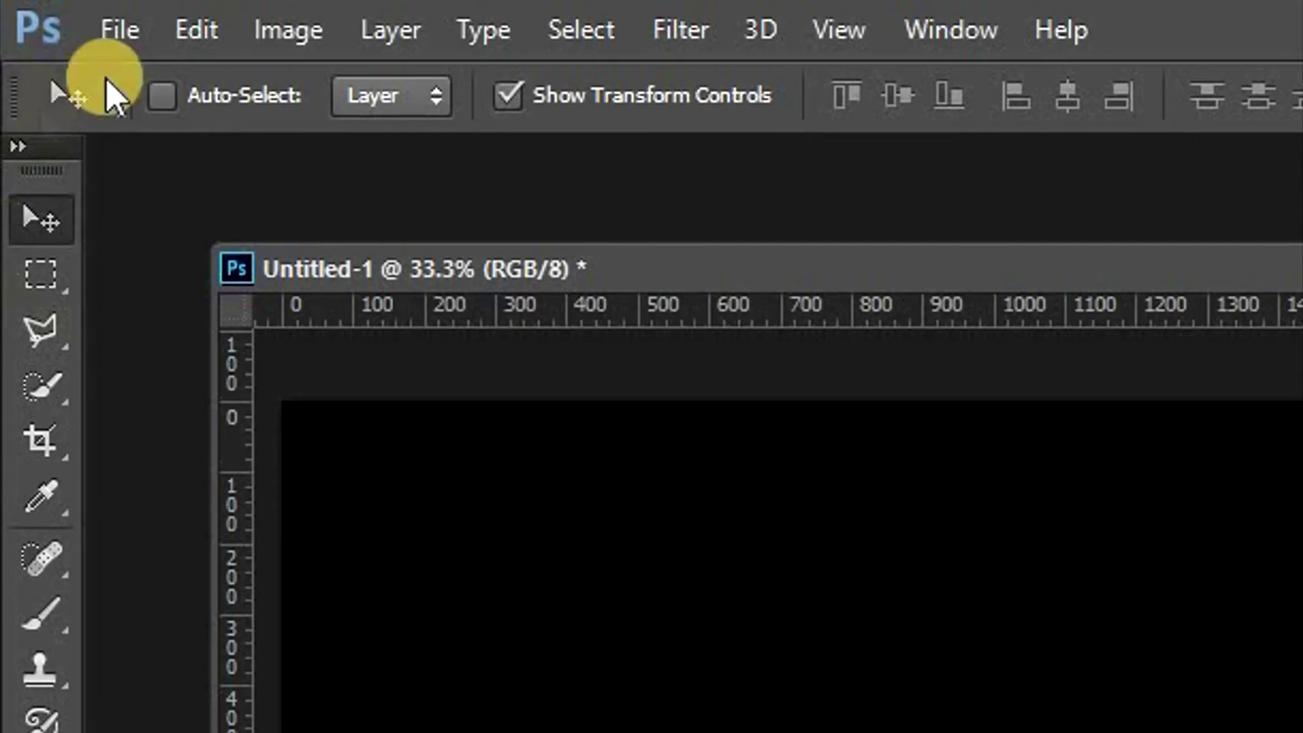
click(119, 31)
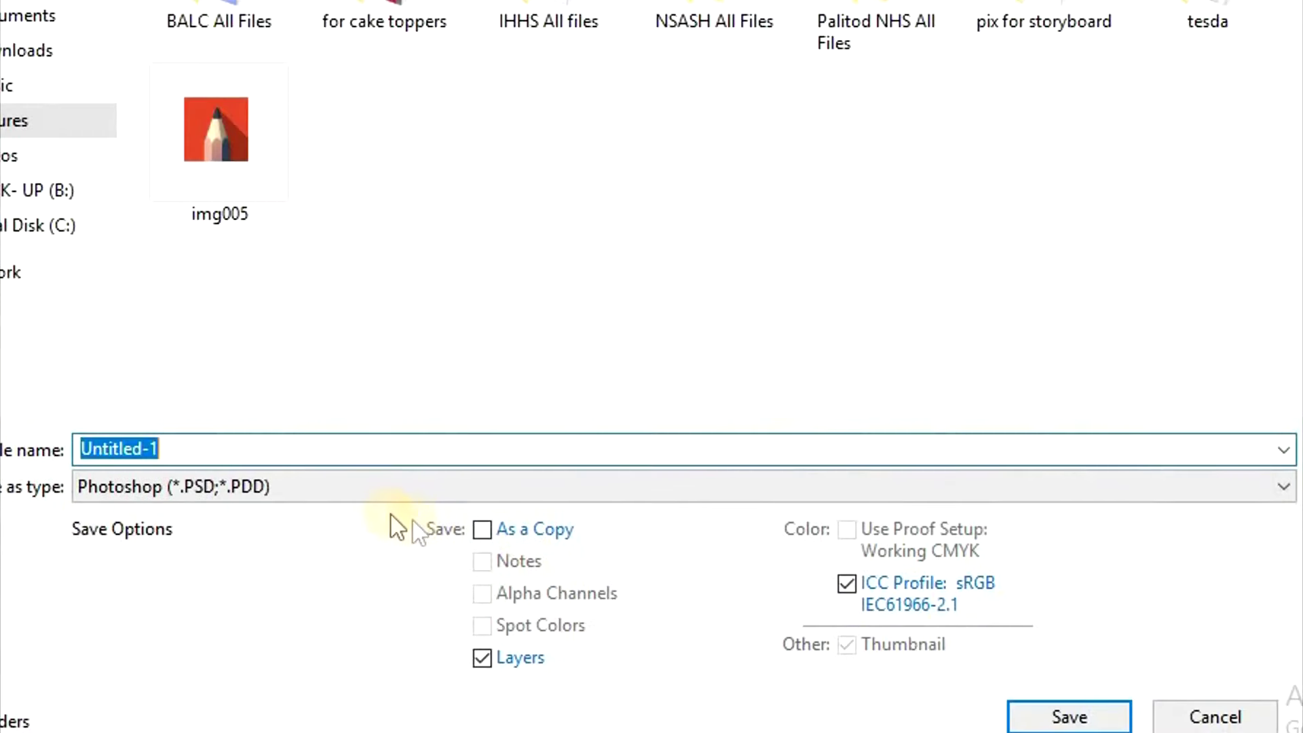
Step: Show the Save as type list of file formats in the Save As dialog
click(377, 492)
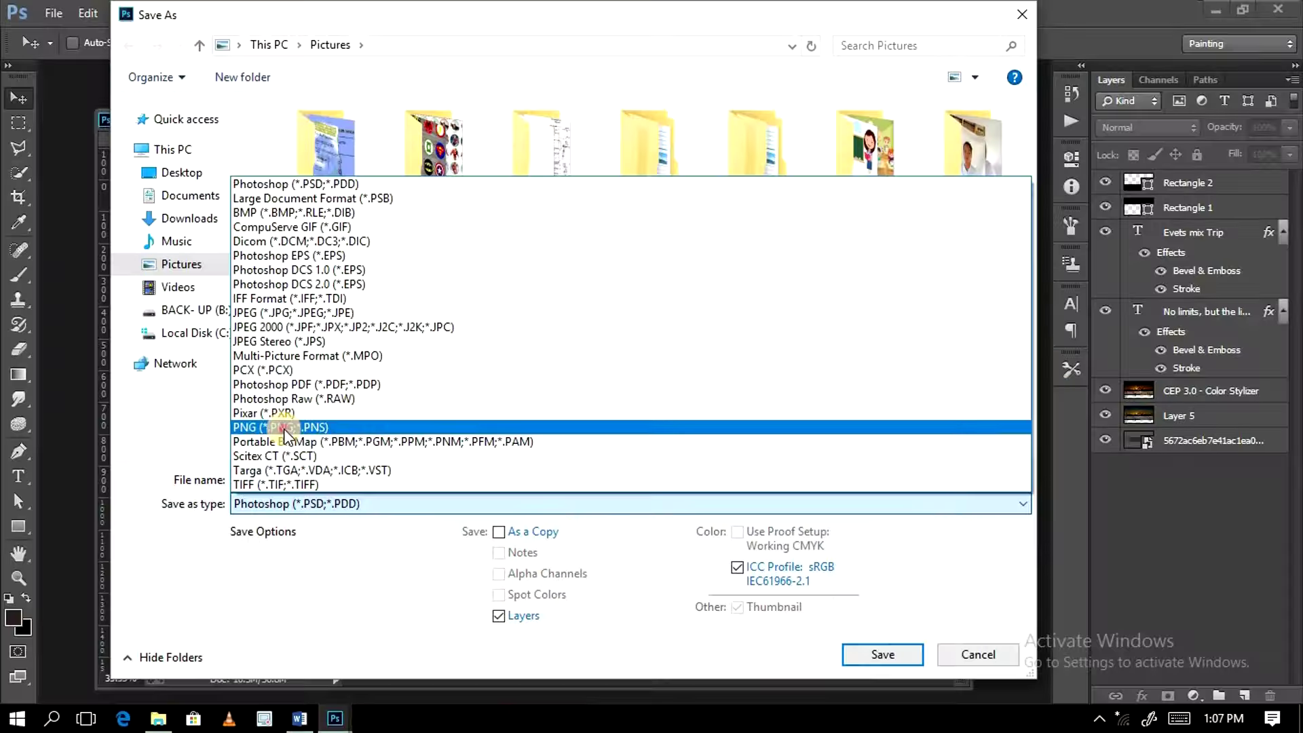
Step: Save the banner as a PNG named 'cinematic' in Pictures, accepting the PNG options
click(157, 370)
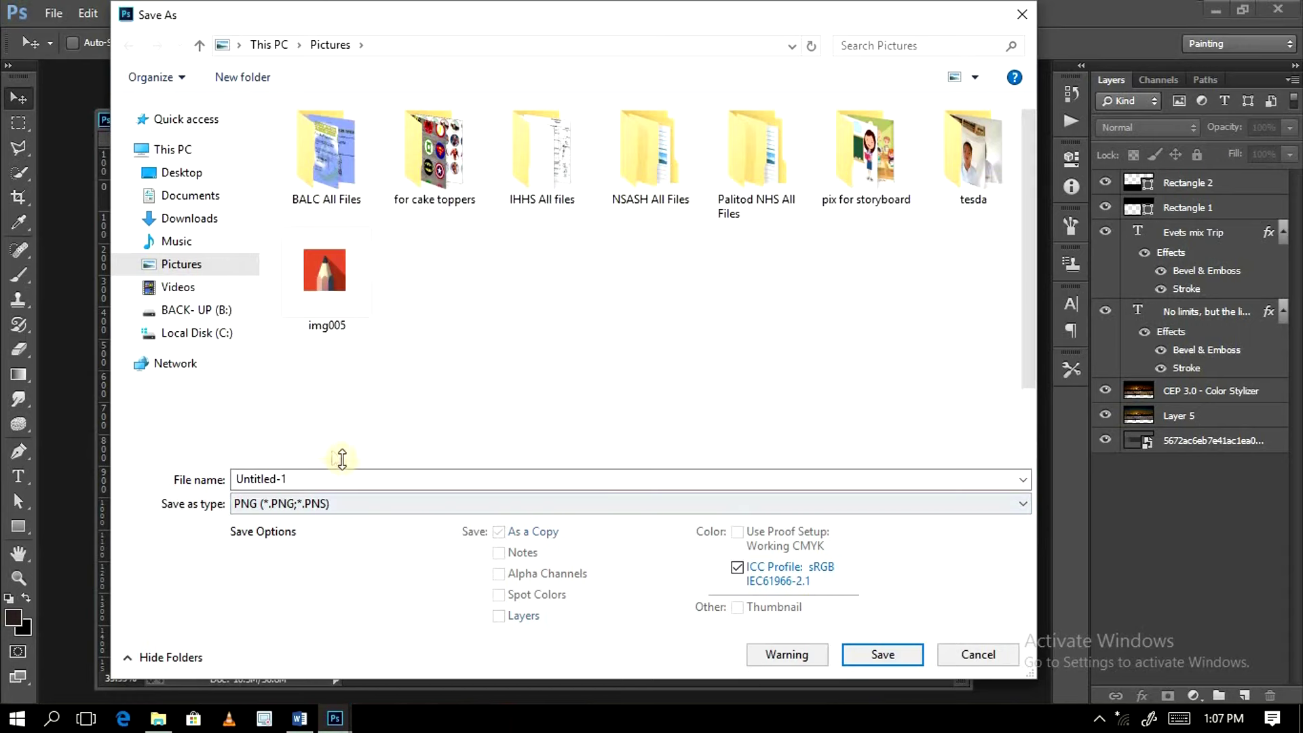
double_click(324, 479)
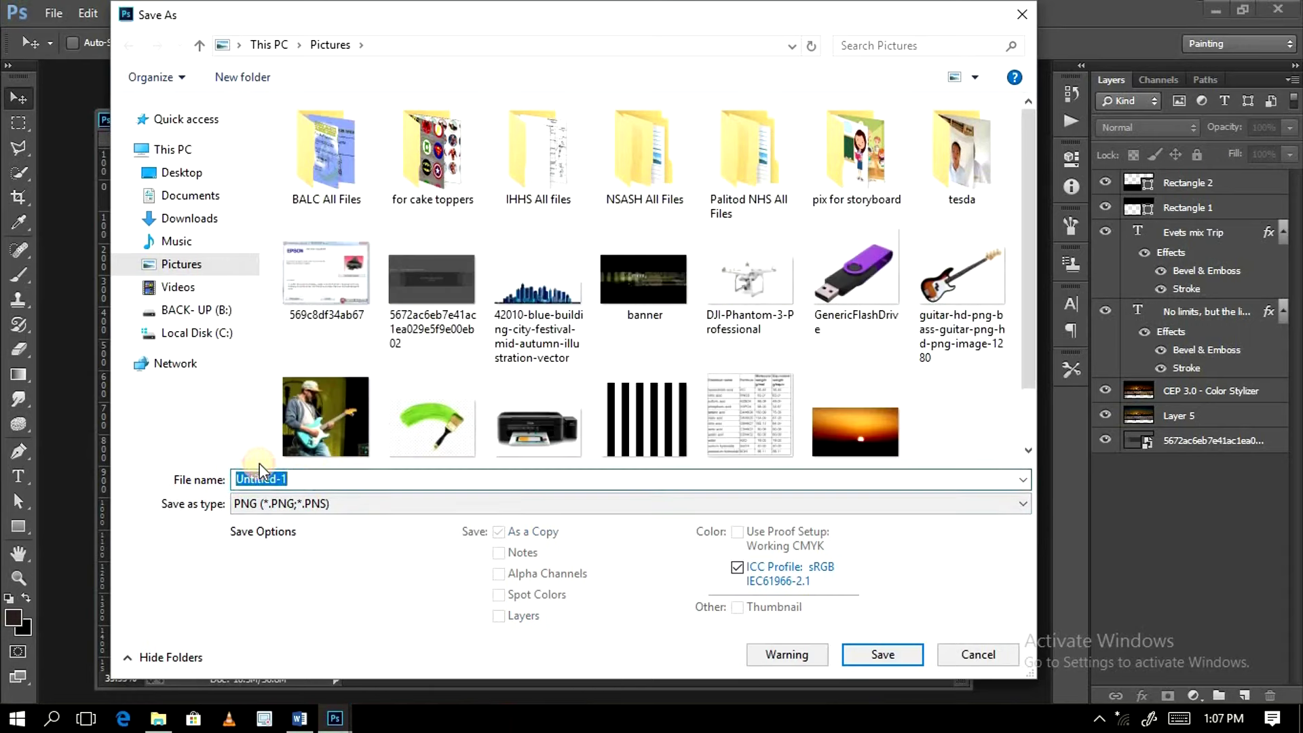
text(cinematic)
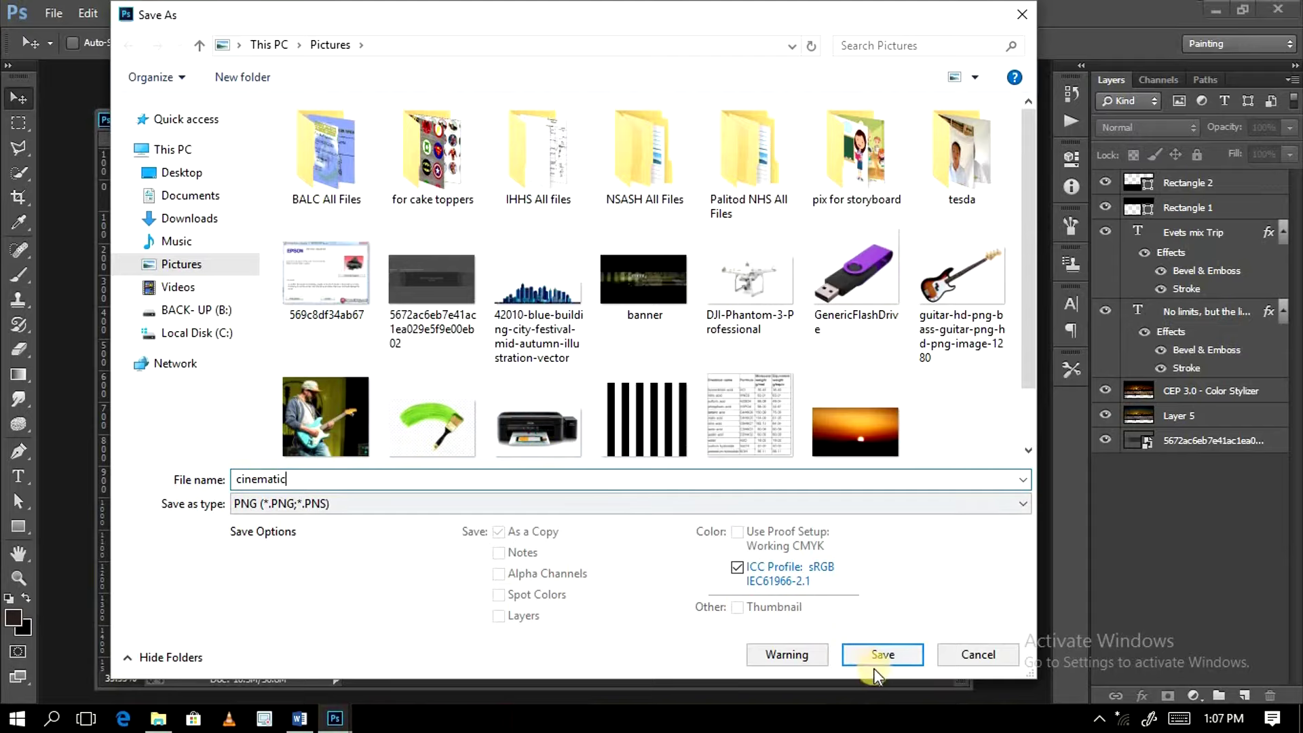
click(881, 663)
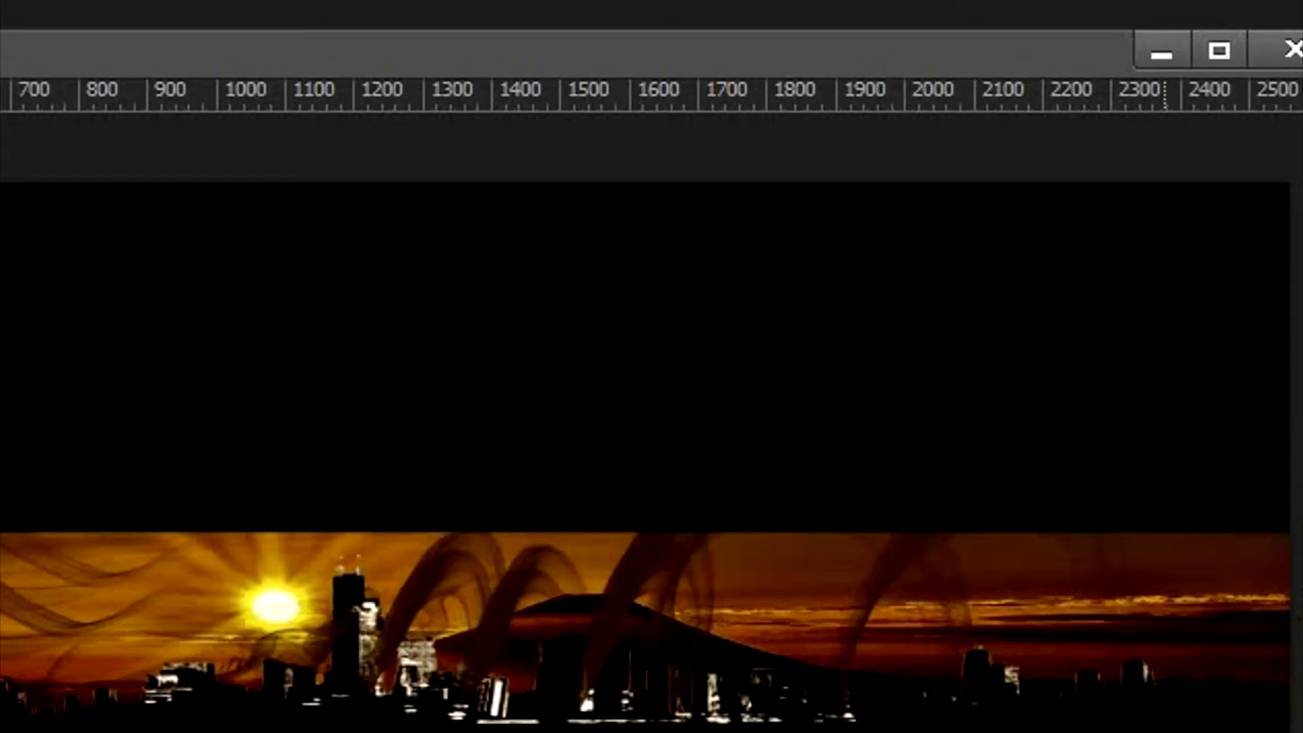
click(853, 272)
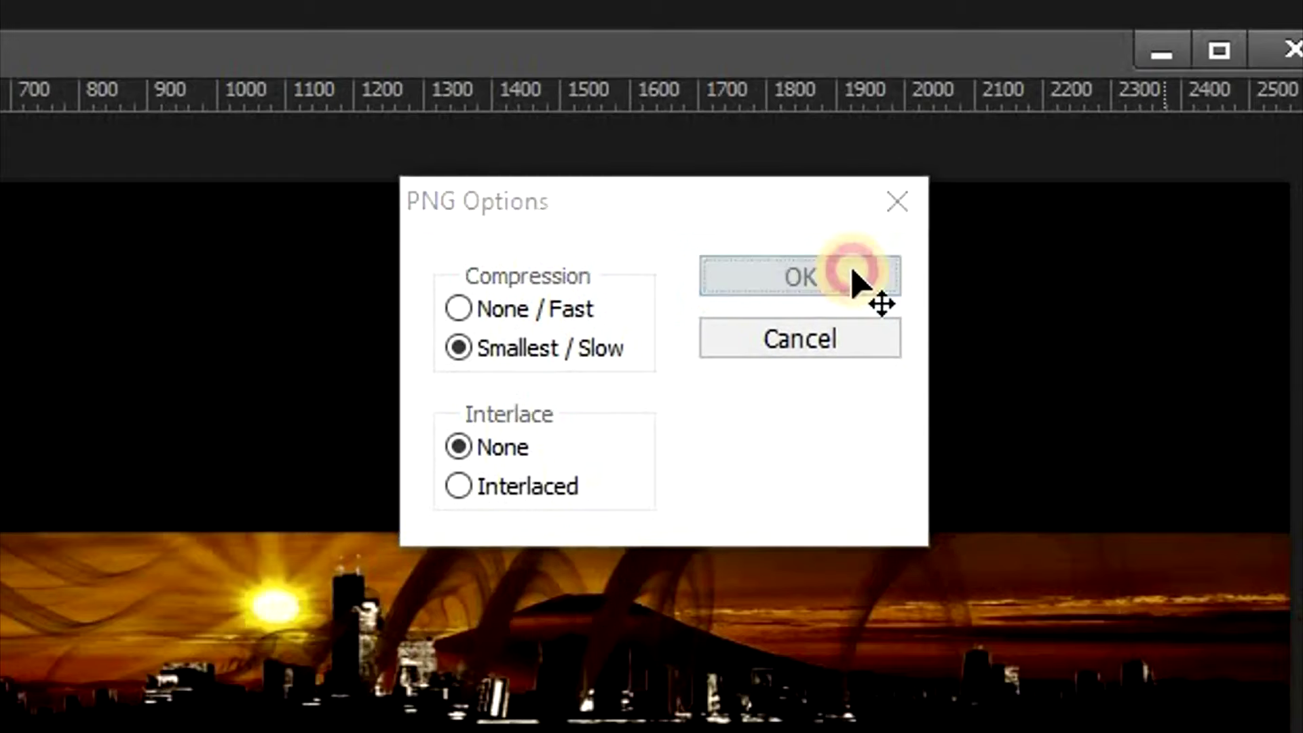